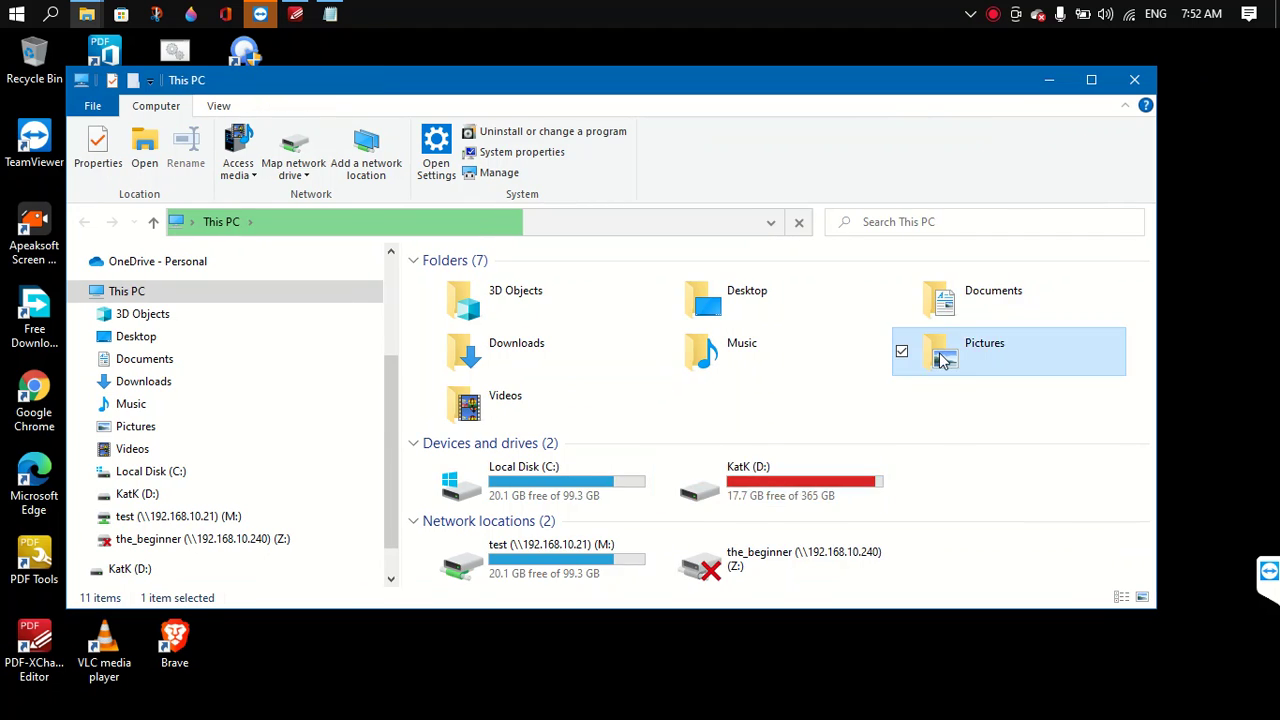
Open the Pictures folder in File Explorer and close the extra KatK (D:) window.
{"action": "double_click", "coordinate": [943, 352]}
{"action": "key", "text": "super+e"}
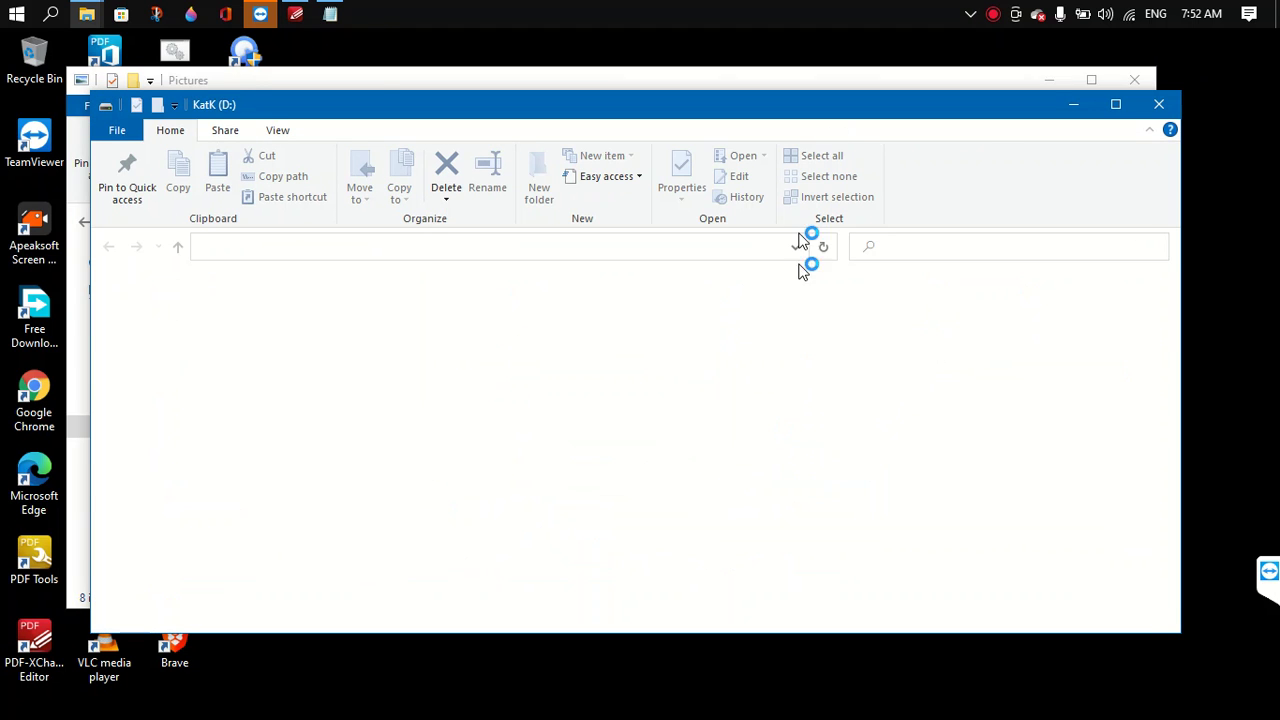
{"action": "left_click", "coordinate": [1150, 115]}
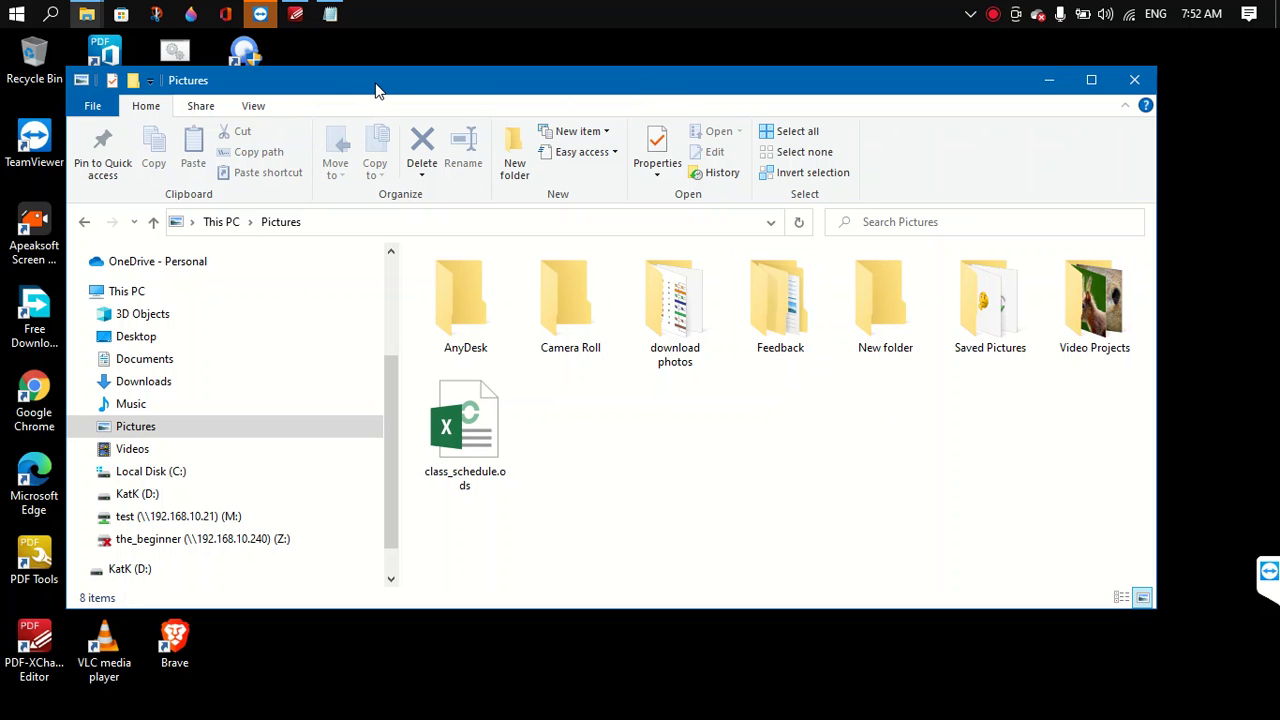
Launch Flameshot and maximize the Pictures window.
{"action": "key", "text": "super+s"}
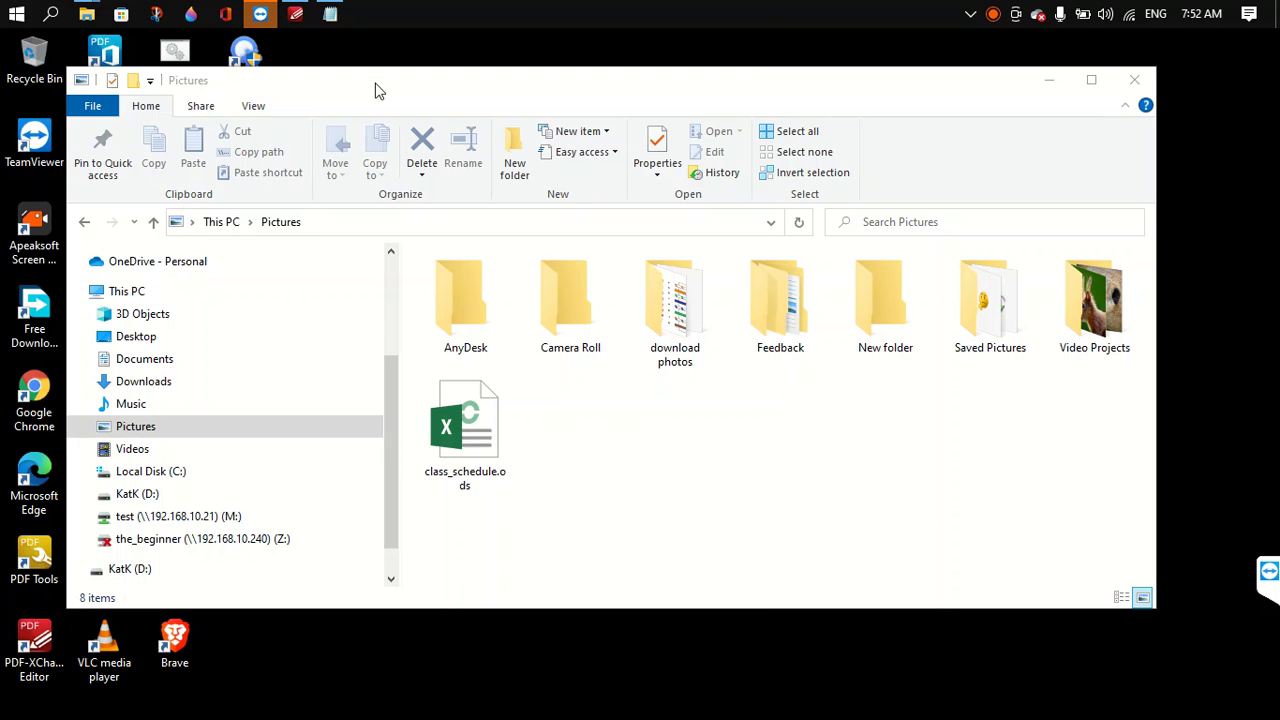
{"action": "type", "text": "flame"}
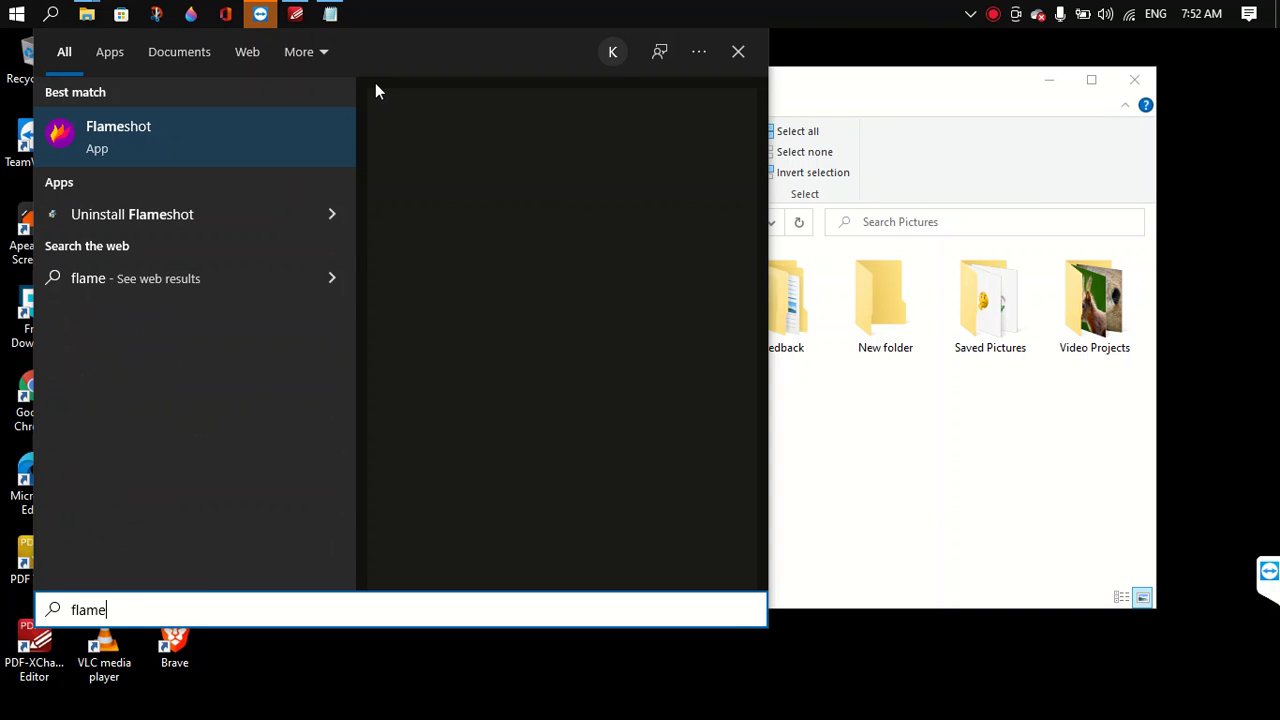
{"action": "key", "text": "Return"}
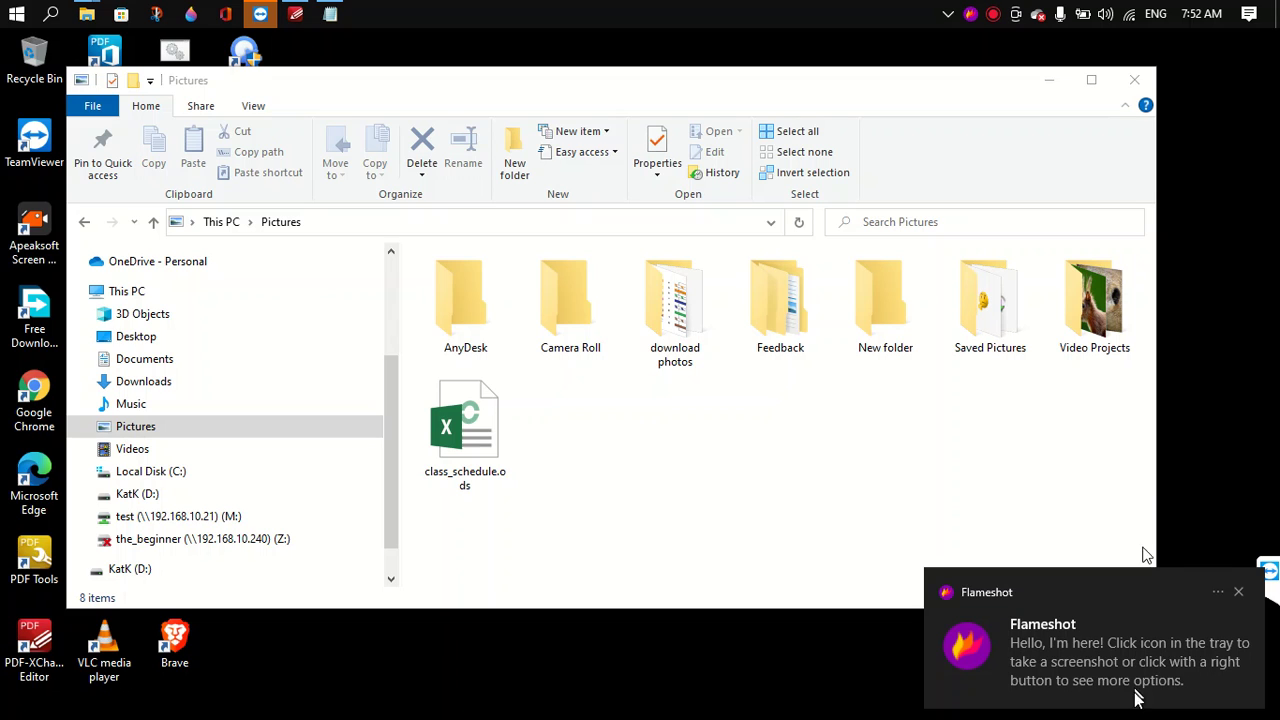
{"action": "left_click", "coordinate": [1237, 600]}
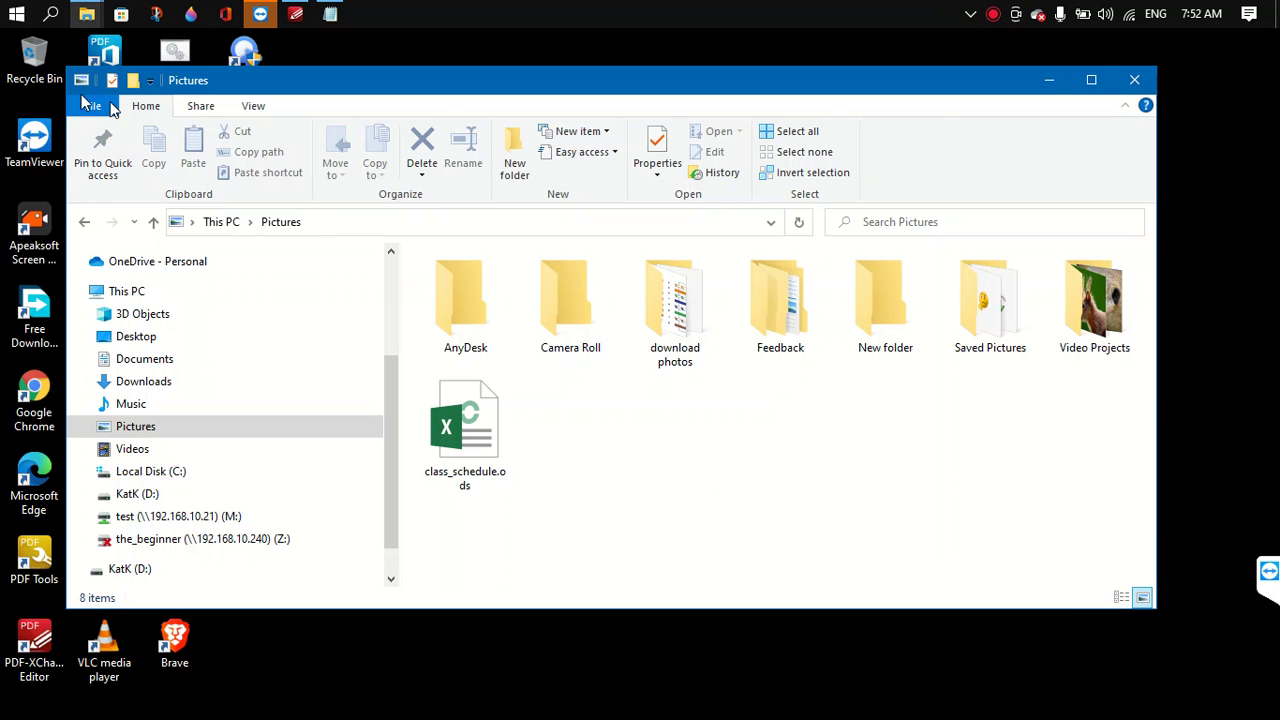
{"action": "left_click", "coordinate": [1076, 84]}
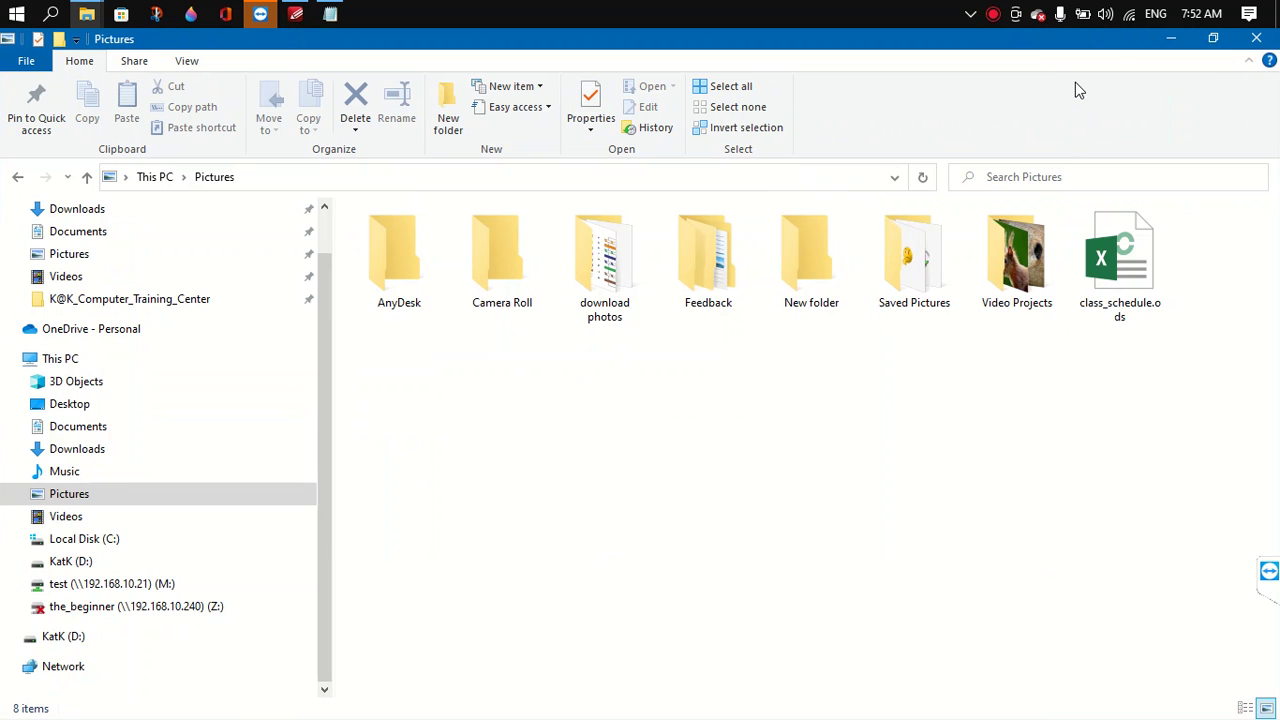
{"action": "left_click", "coordinate": [970, 15]}
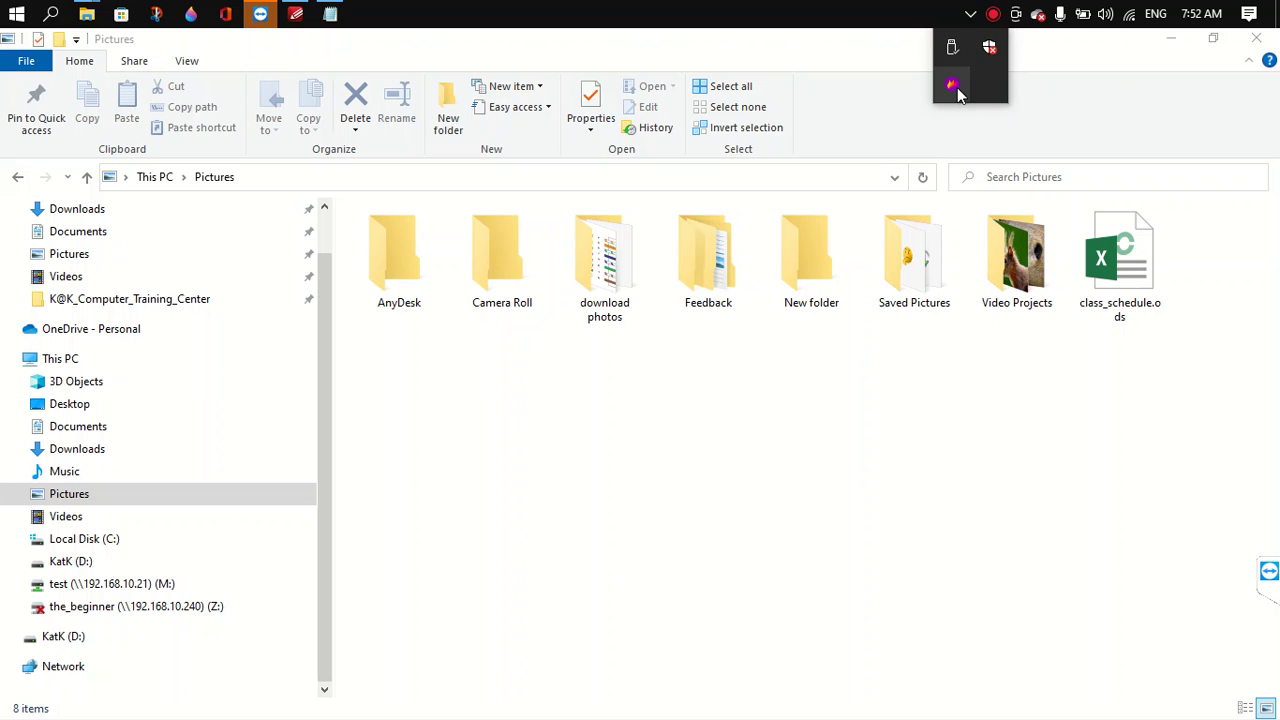
{"action": "left_click", "coordinate": [1100, 127]}
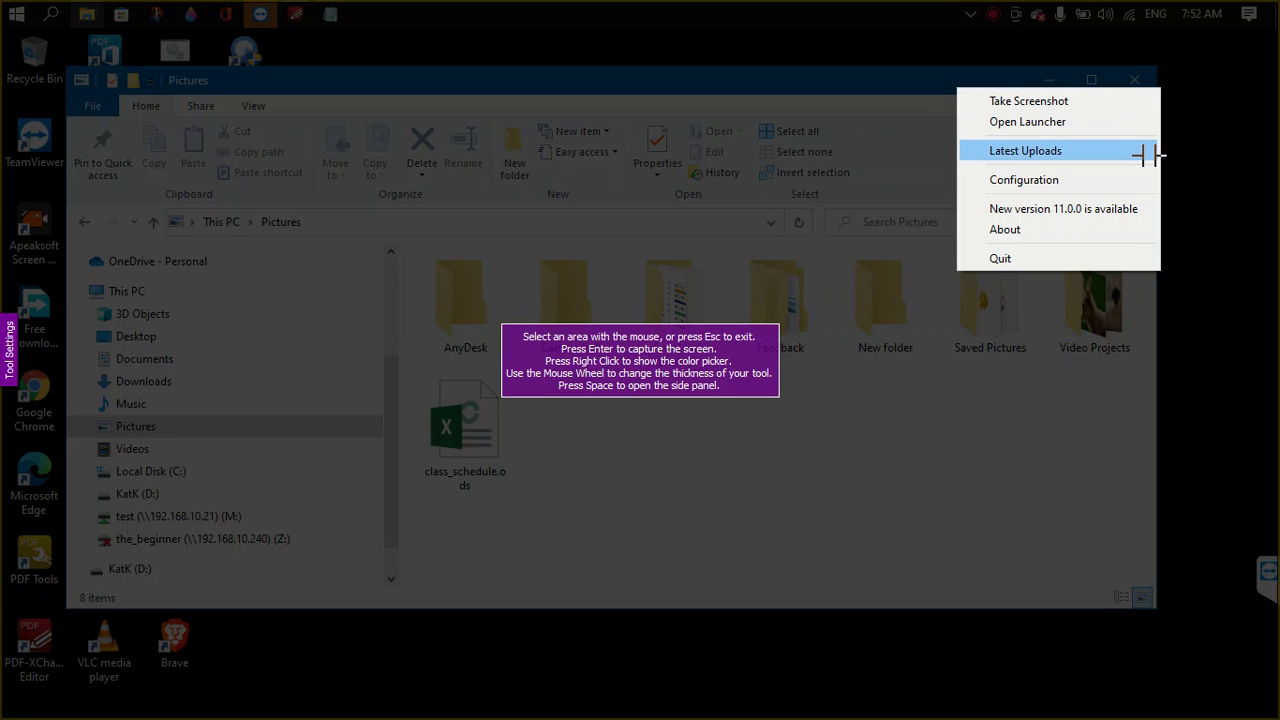
{"action": "key", "text": "Escape"}
{"action": "key", "text": "Escape"}
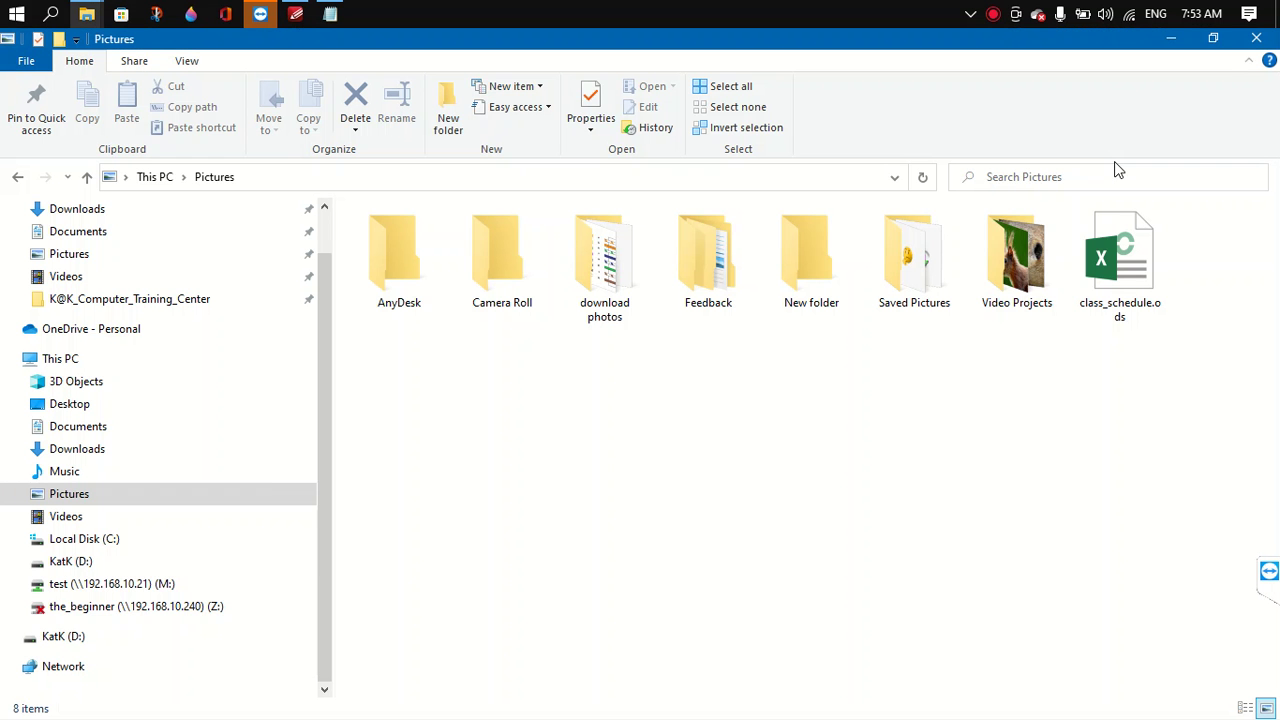
Start a Flameshot capture and select the whole Pictures window, leaving out the taskbar.
{"action": "key", "text": "Print"}
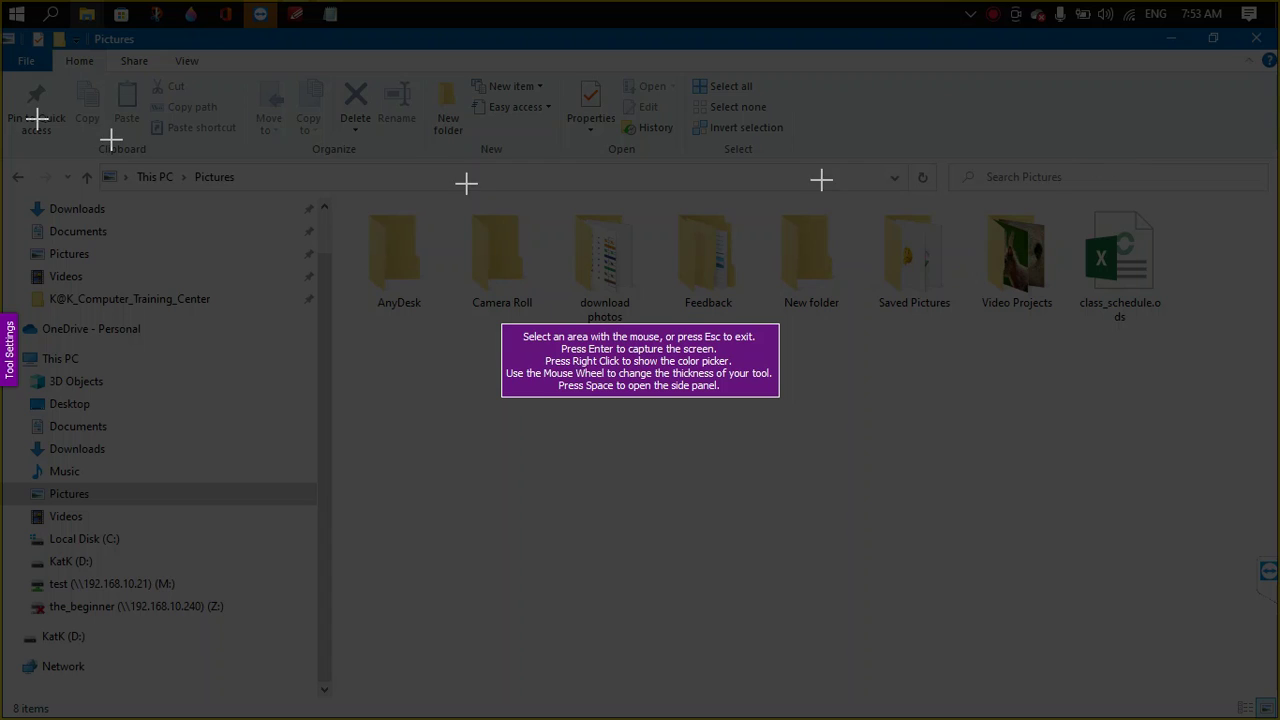
{"action": "left_click_drag", "start_coordinate": [2, 30], "coordinate": [1276, 716]}
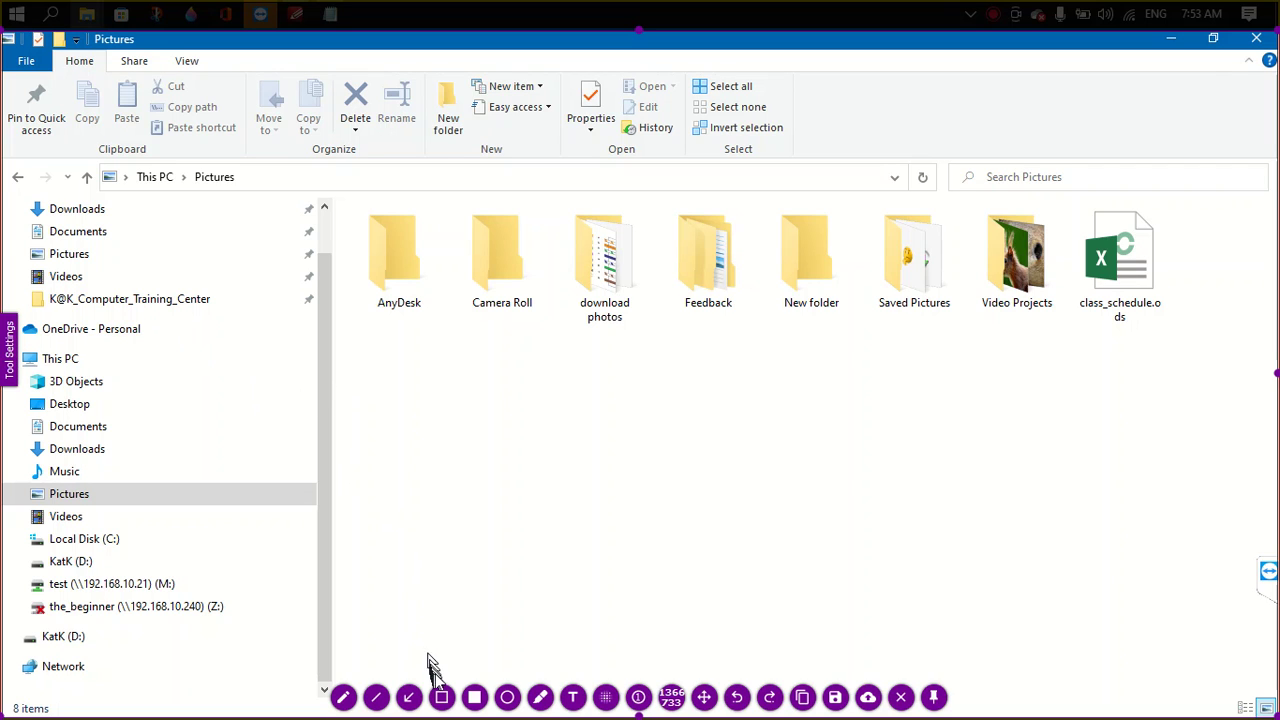
Outline the Quick Access Toolbar with a rectangle and draw an arrow from it to the empty space below the folders.
{"action": "left_click", "coordinate": [442, 698]}
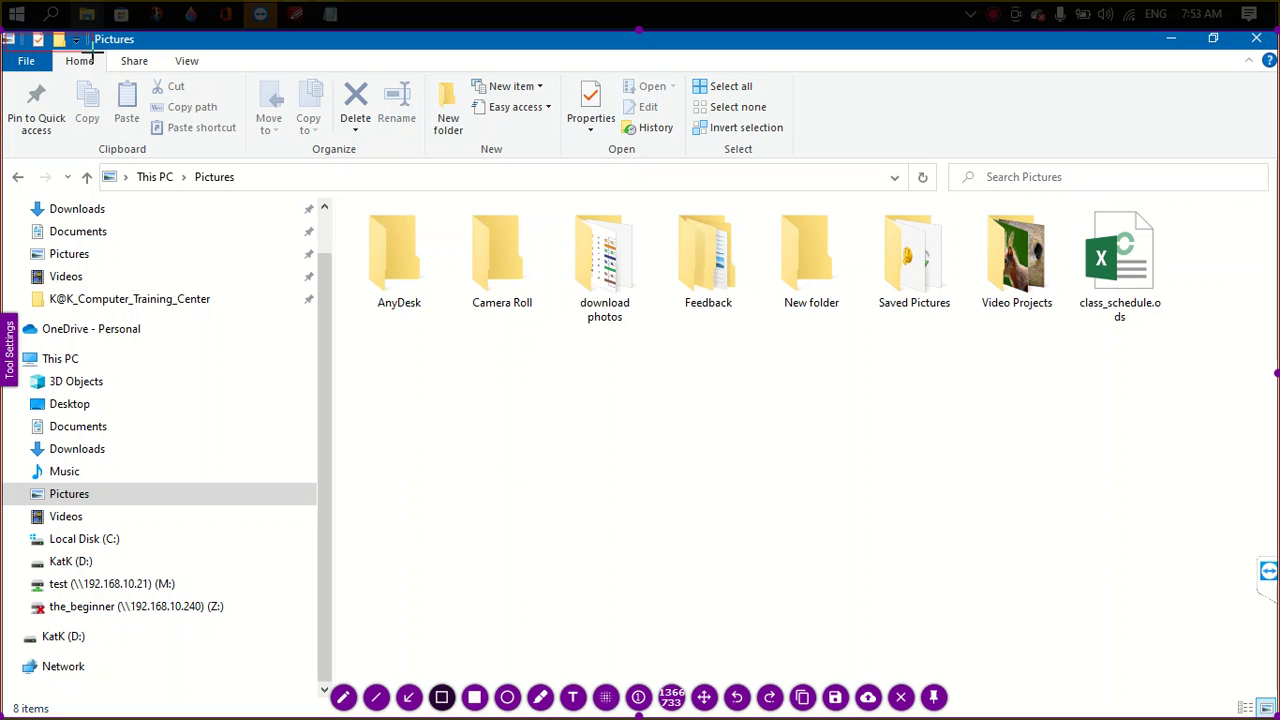
{"action": "left_click", "coordinate": [408, 697]}
{"action": "mouse_move", "coordinate": [86, 46]}
{"action": "left_mouse_down"}
{"action": "mouse_move", "coordinate": [748, 623]}
{"action": "mouse_move", "coordinate": [503, 506]}
{"action": "mouse_move", "coordinate": [477, 460]}
{"action": "left_mouse_up"}
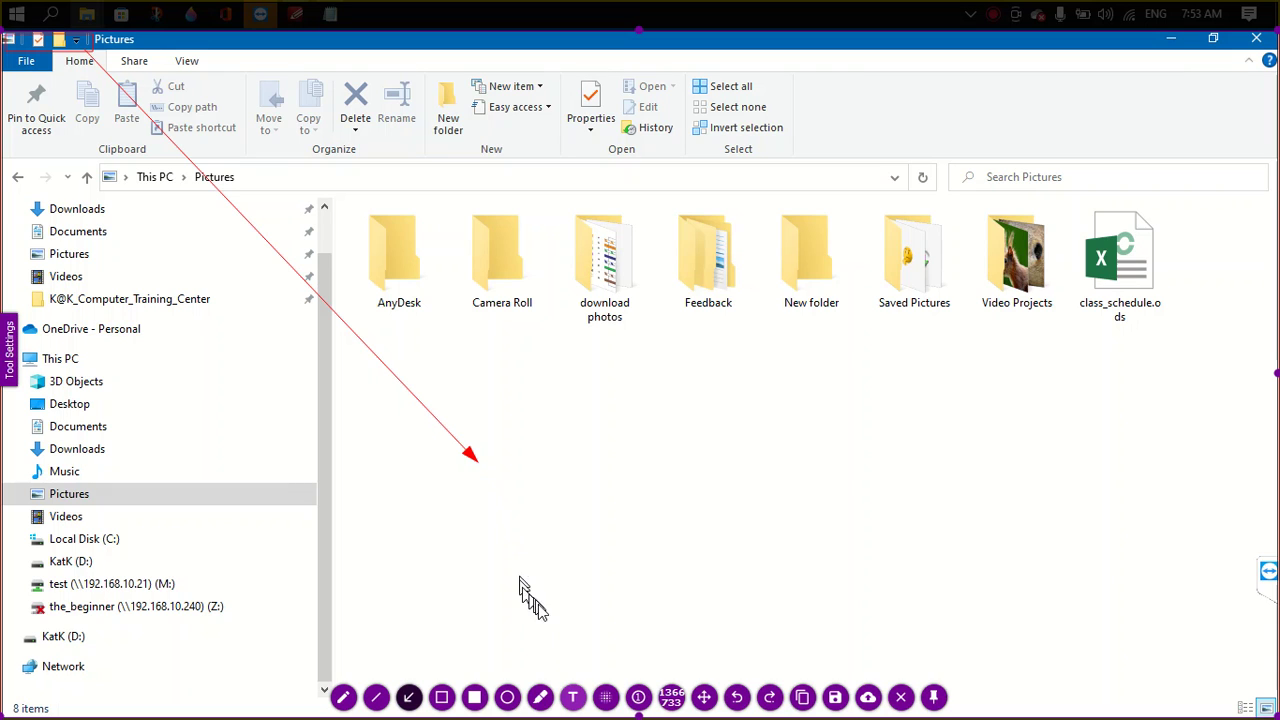
Add the text label "Quick access tools bar" at the arrowhead.
{"action": "left_click", "coordinate": [572, 697]}
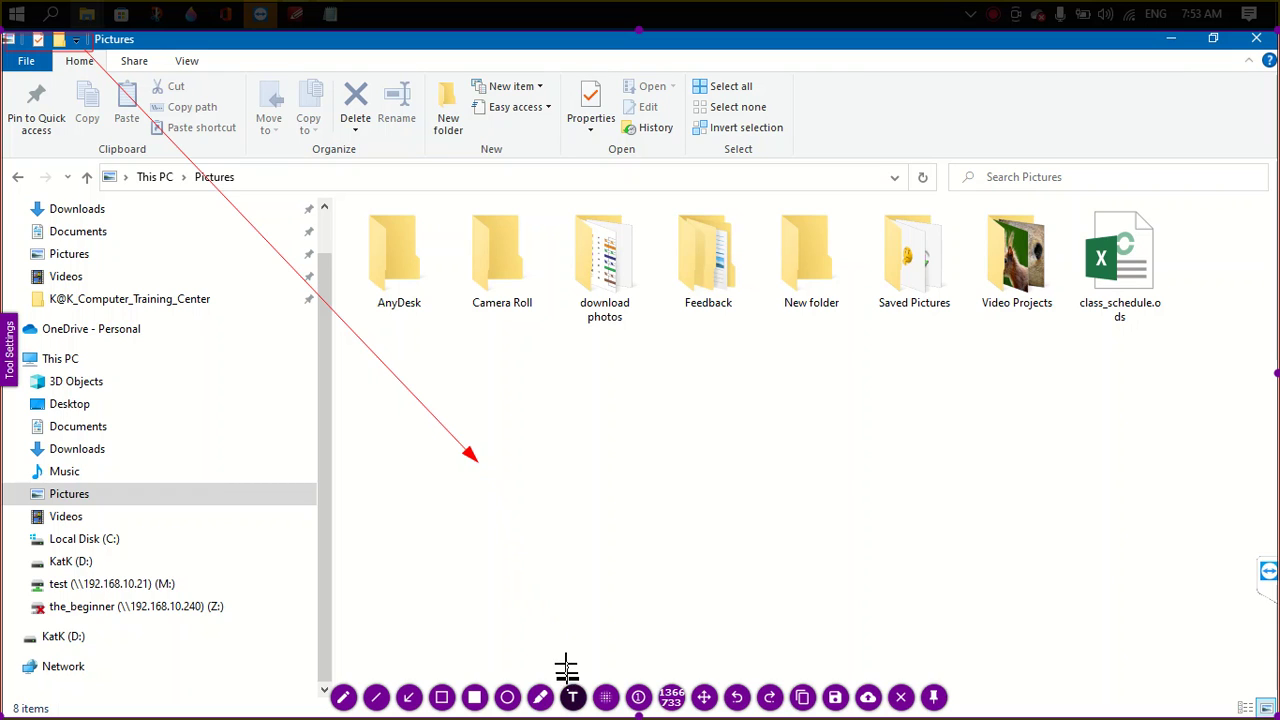
{"action": "left_click", "coordinate": [484, 466]}
{"action": "type", "text": "Q"}
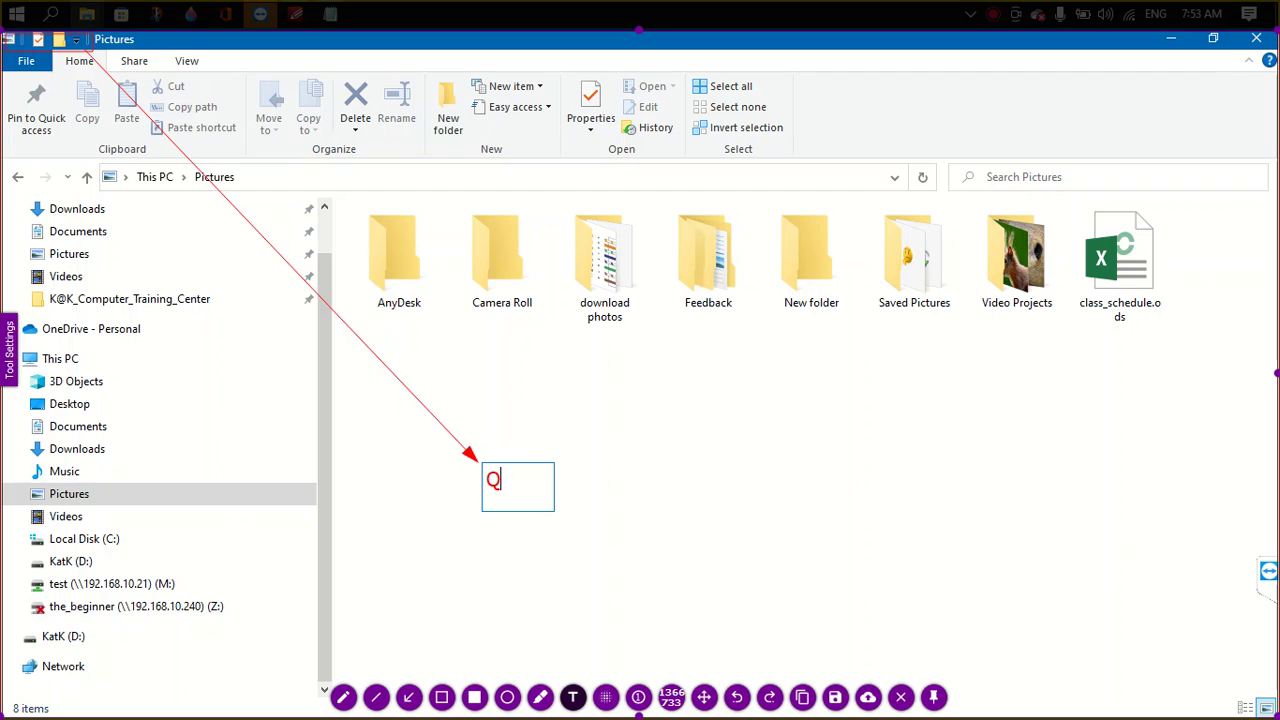
{"action": "type", "text": "uick acc"}
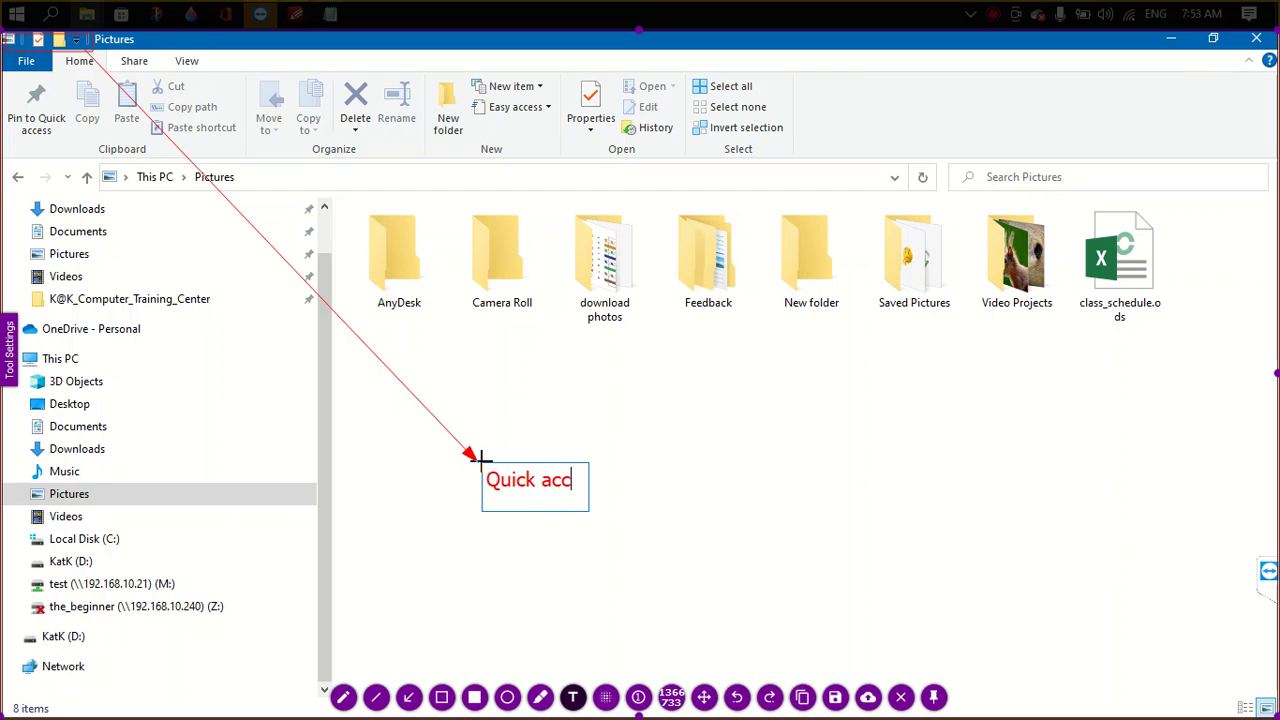
{"action": "type", "text": "ess too"}
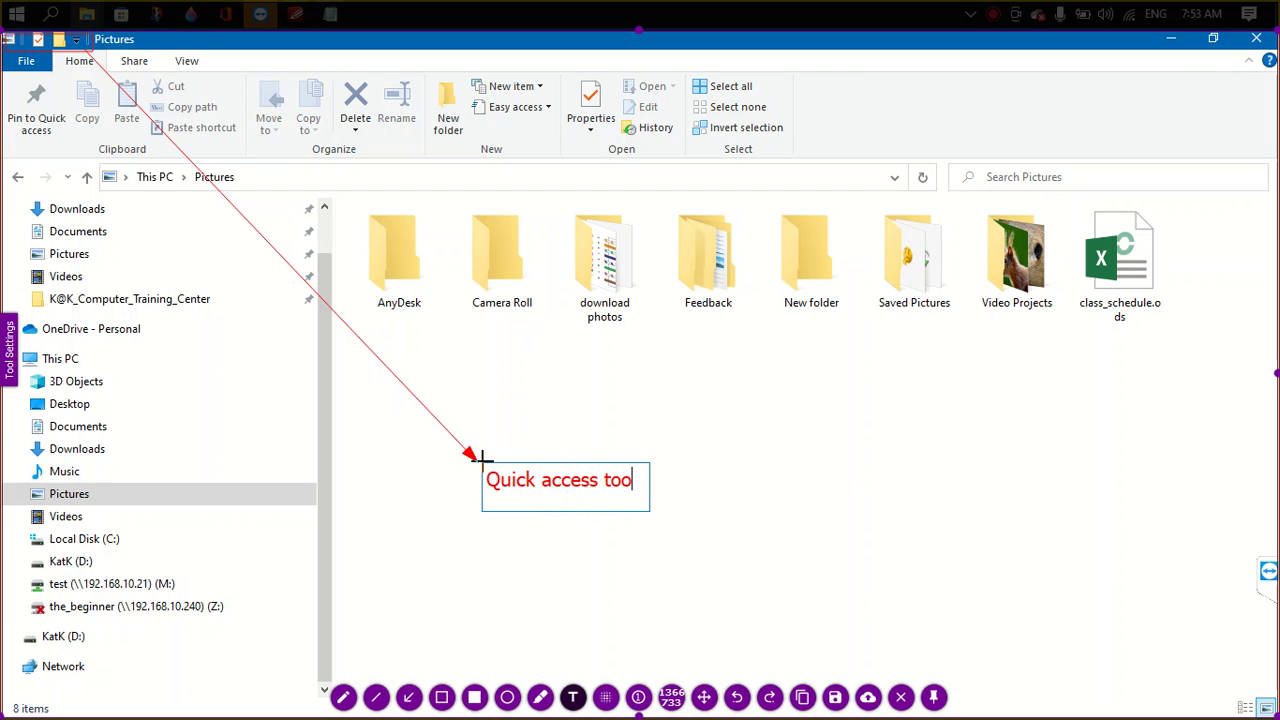
{"action": "type", "text": "ls bar"}
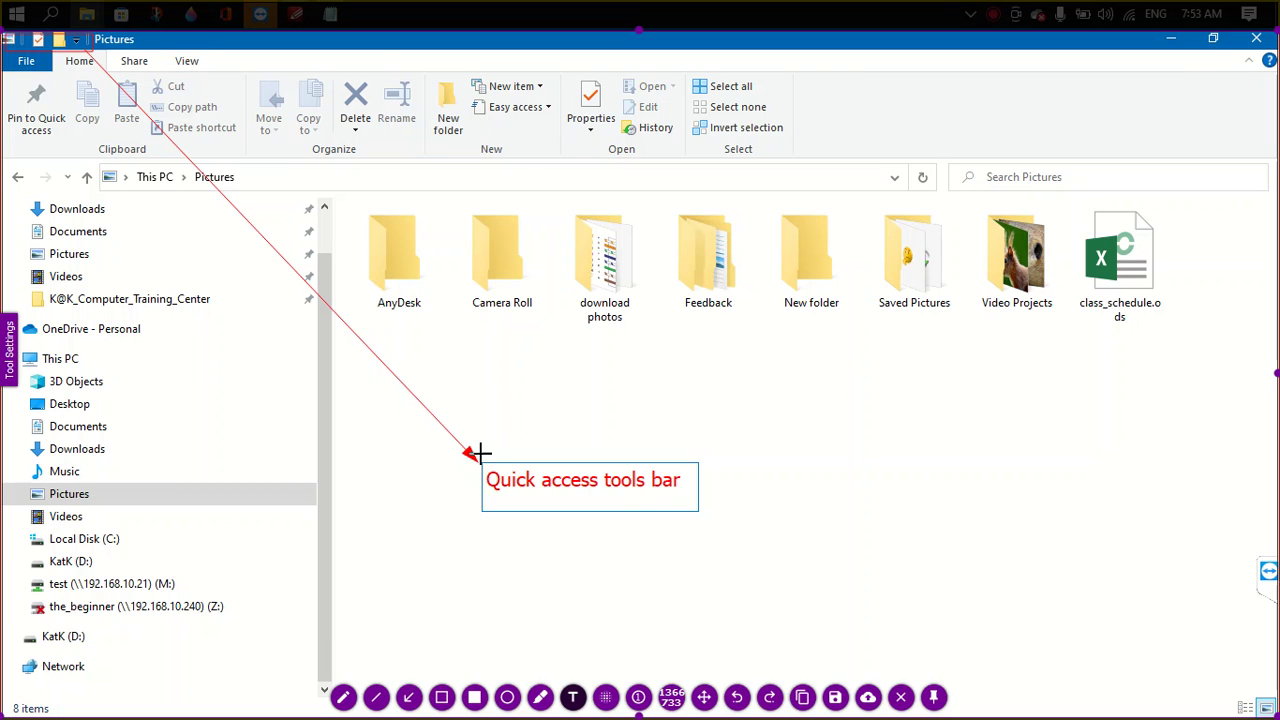
{"action": "left_click", "coordinate": [105, 44]}
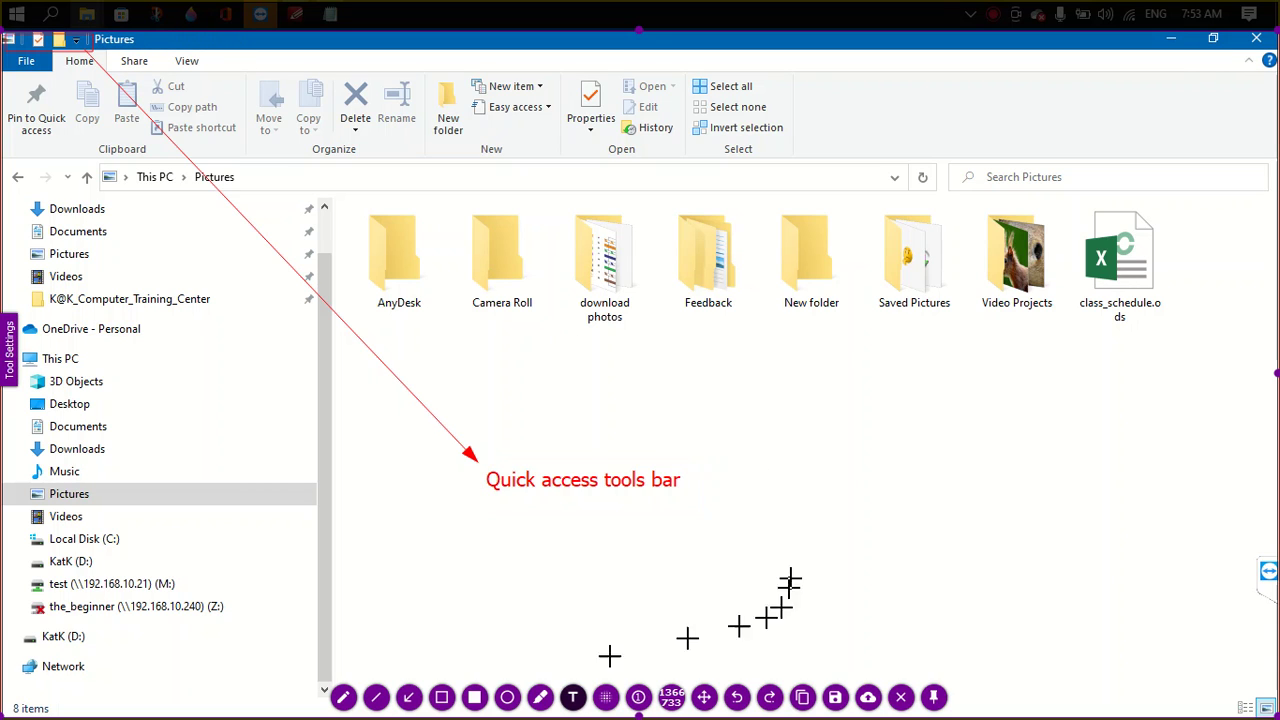
Outline the title bar and the window control buttons of the captured window with separate rectangles.
{"action": "left_click", "coordinate": [442, 697]}
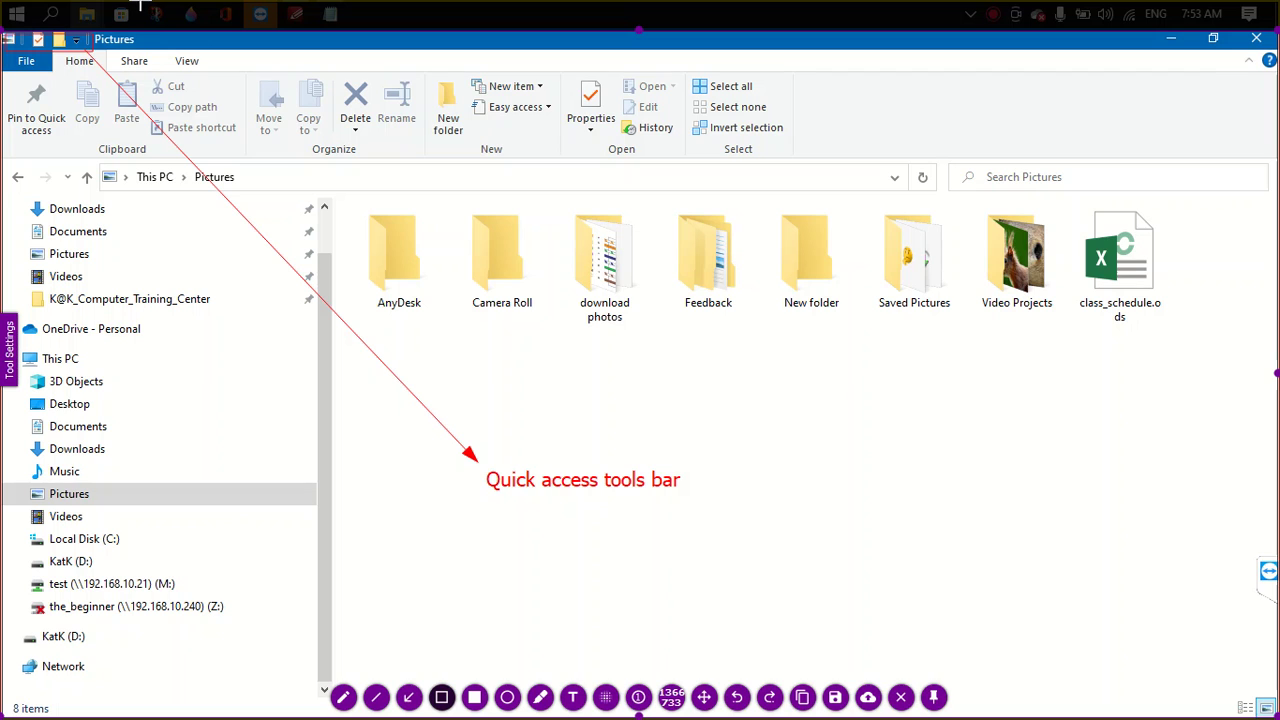
{"action": "mouse_move", "coordinate": [90, 33]}
{"action": "left_mouse_down"}
{"action": "mouse_move", "coordinate": [640, 52]}
{"action": "mouse_move", "coordinate": [1128, 48]}
{"action": "left_mouse_up"}
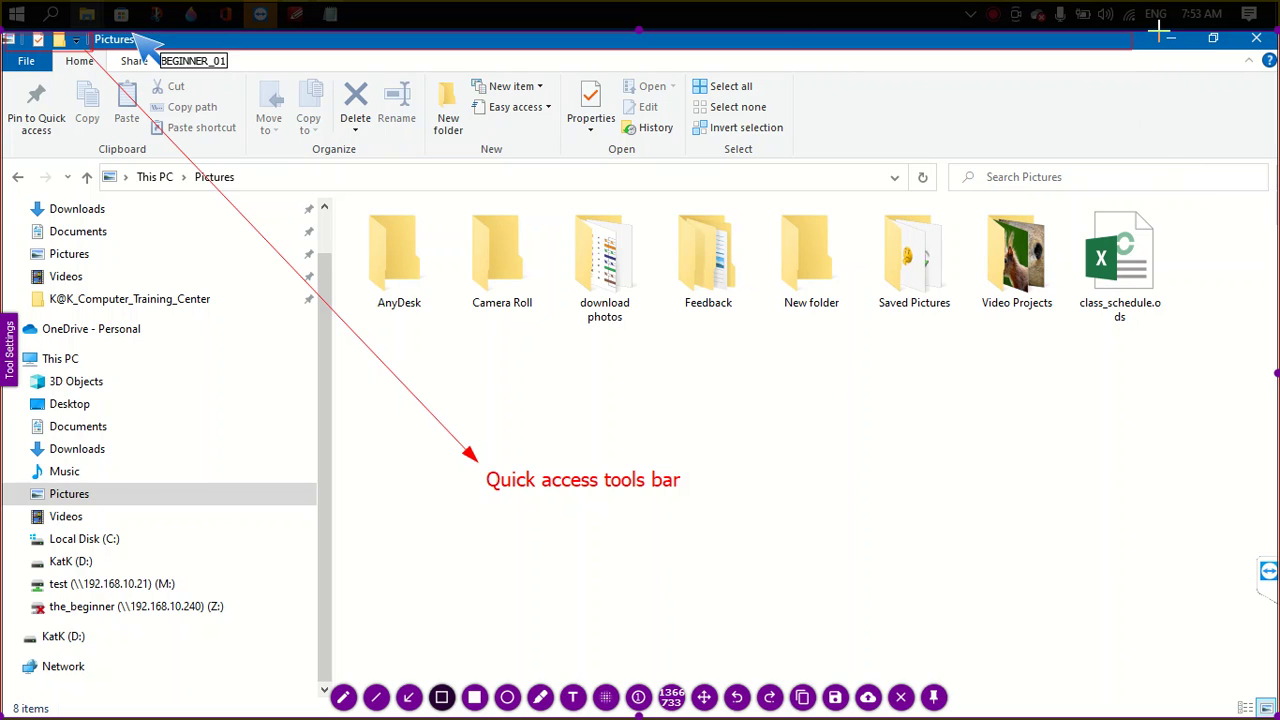
{"action": "left_click_drag", "start_coordinate": [1159, 33], "coordinate": [1187, 55]}
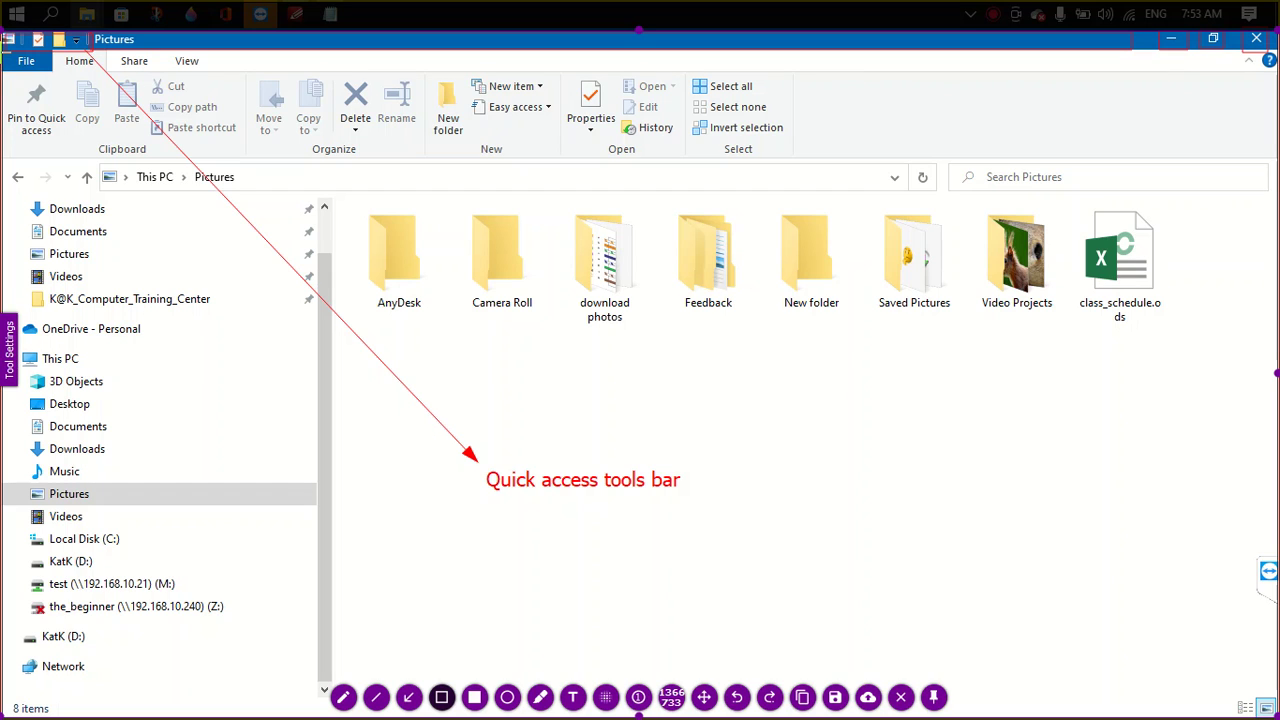
Outline the File, Home, Share and View tabs with a rectangle and label them "Tabs".
{"action": "left_click_drag", "start_coordinate": [6, 48], "coordinate": [222, 70]}
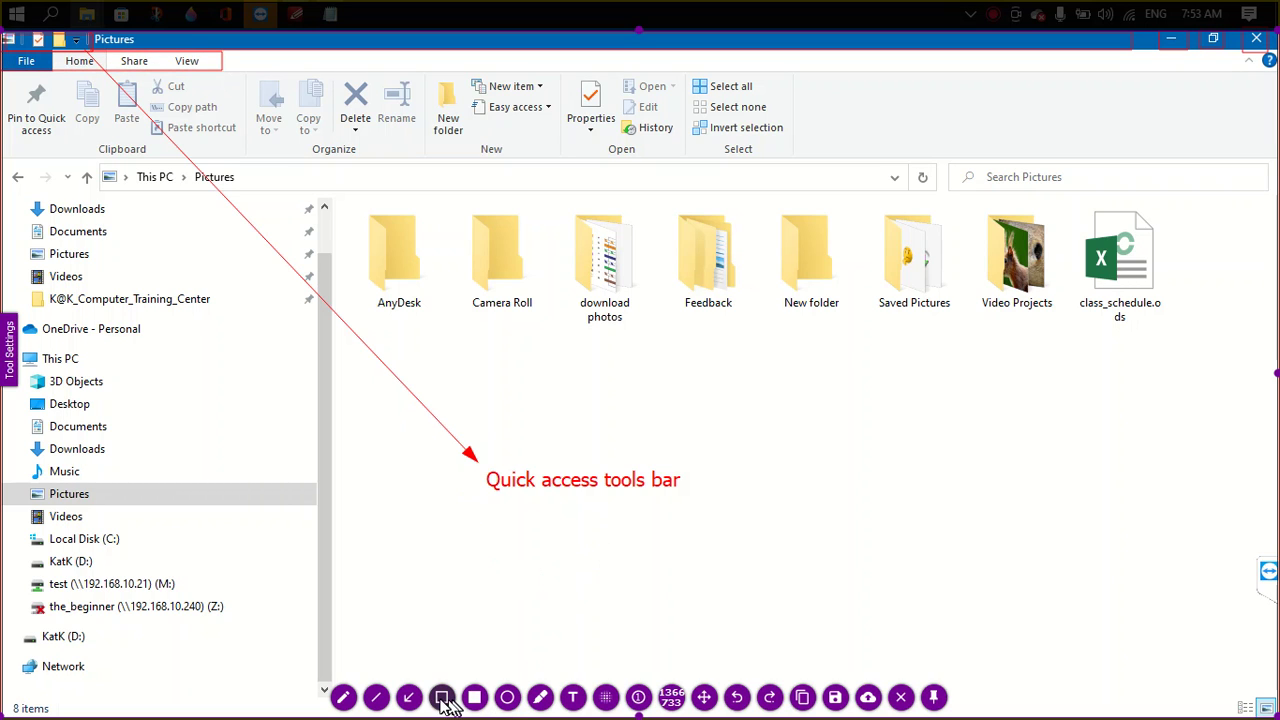
{"action": "left_click", "coordinate": [408, 697]}
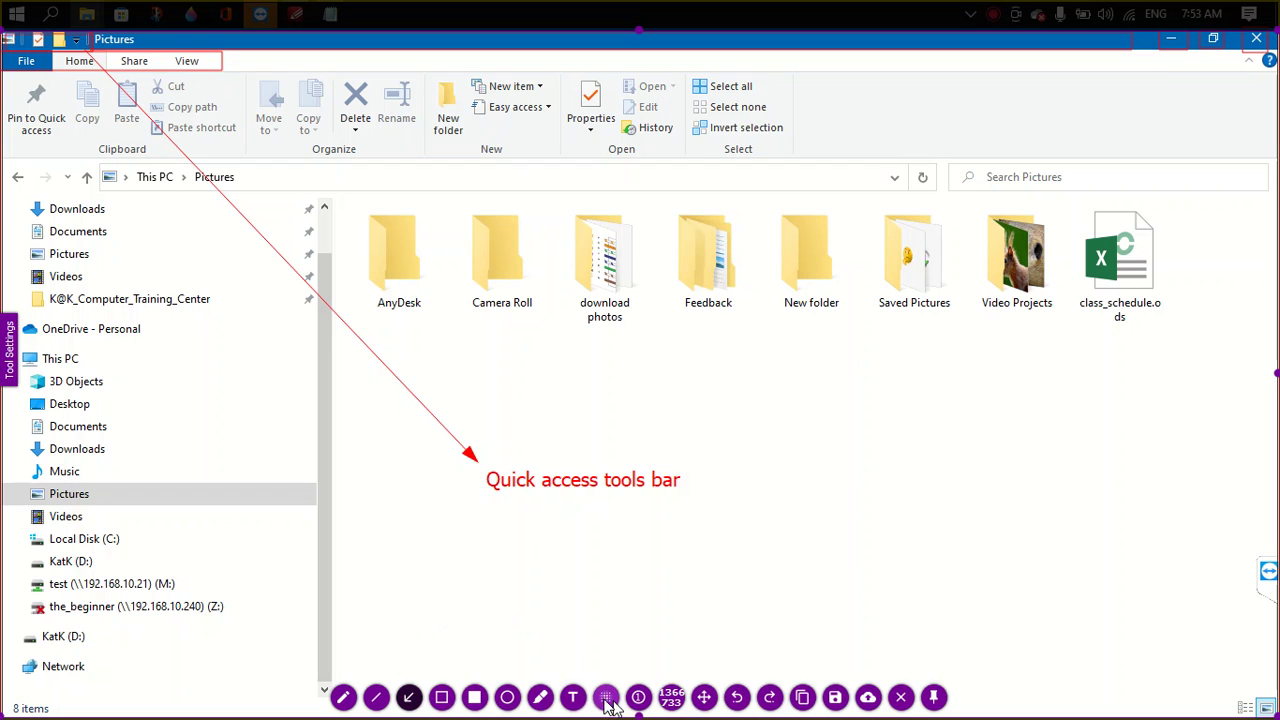
{"action": "left_click", "coordinate": [572, 697]}
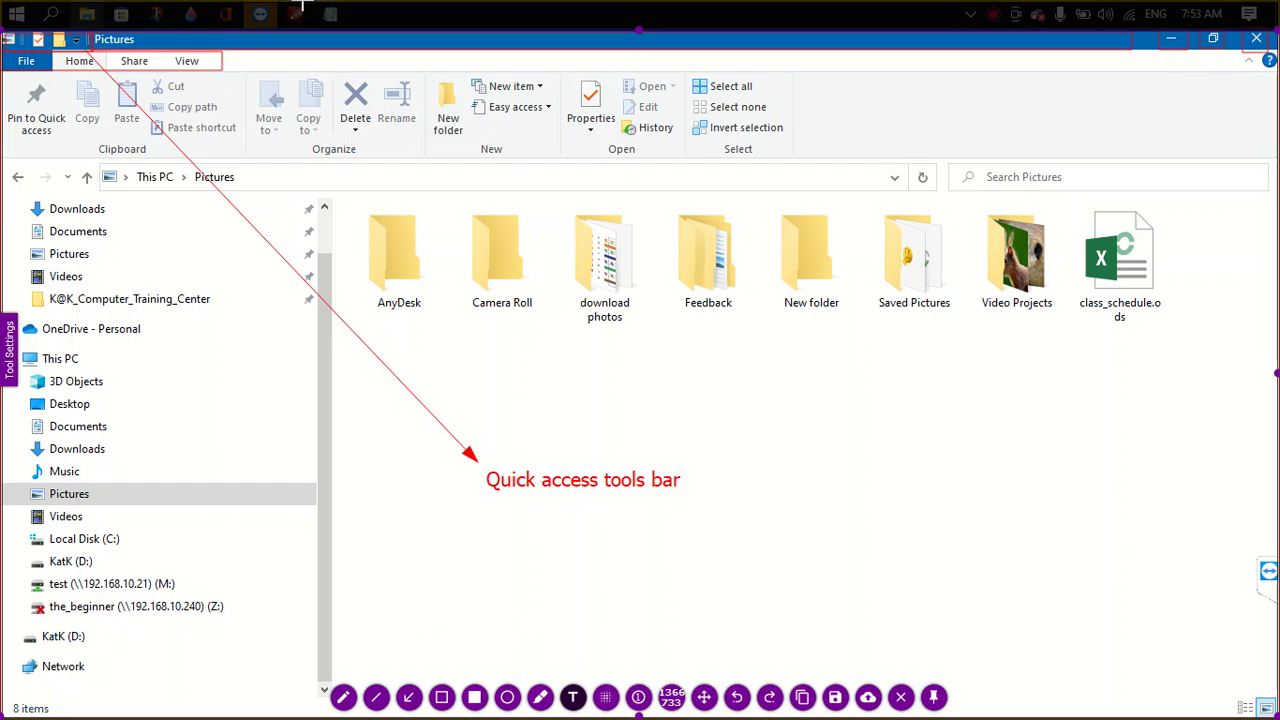
{"action": "left_click", "coordinate": [230, 52]}
{"action": "type", "text": "Tabs"}
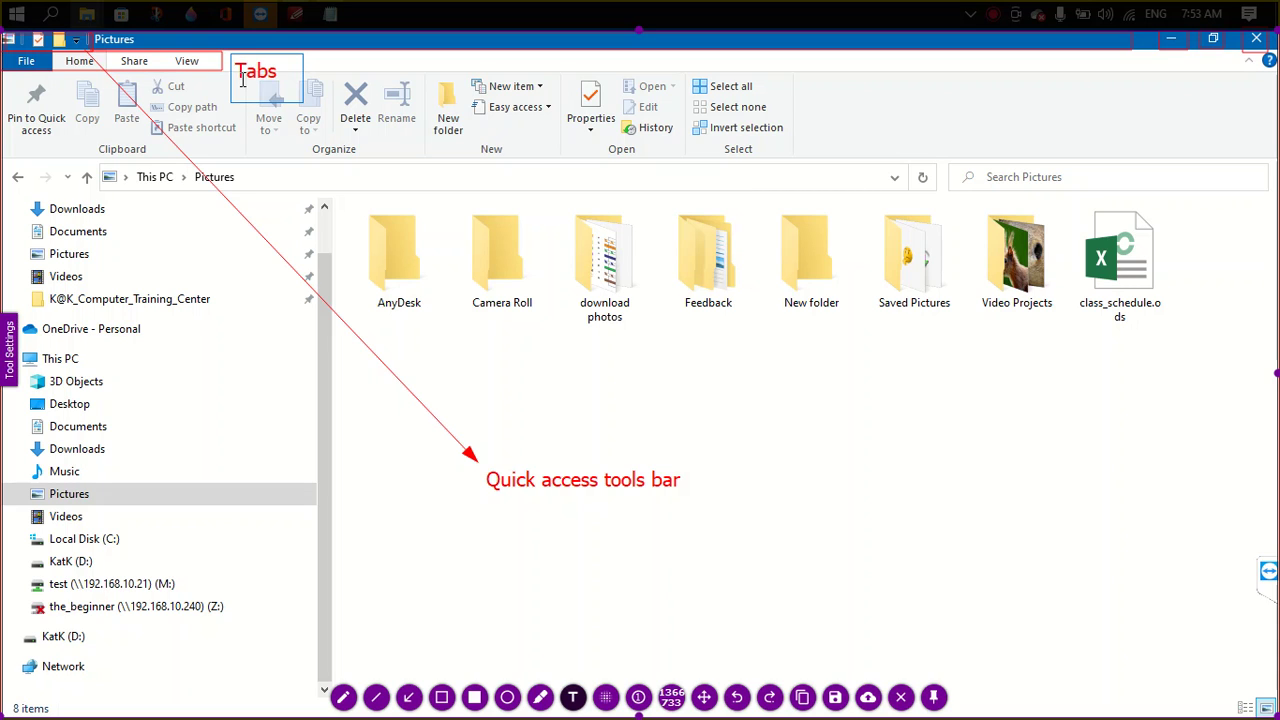
Outline the full ribbon with a rectangle and add the label "ribbon" in its empty area.
{"action": "left_click", "coordinate": [441, 697]}
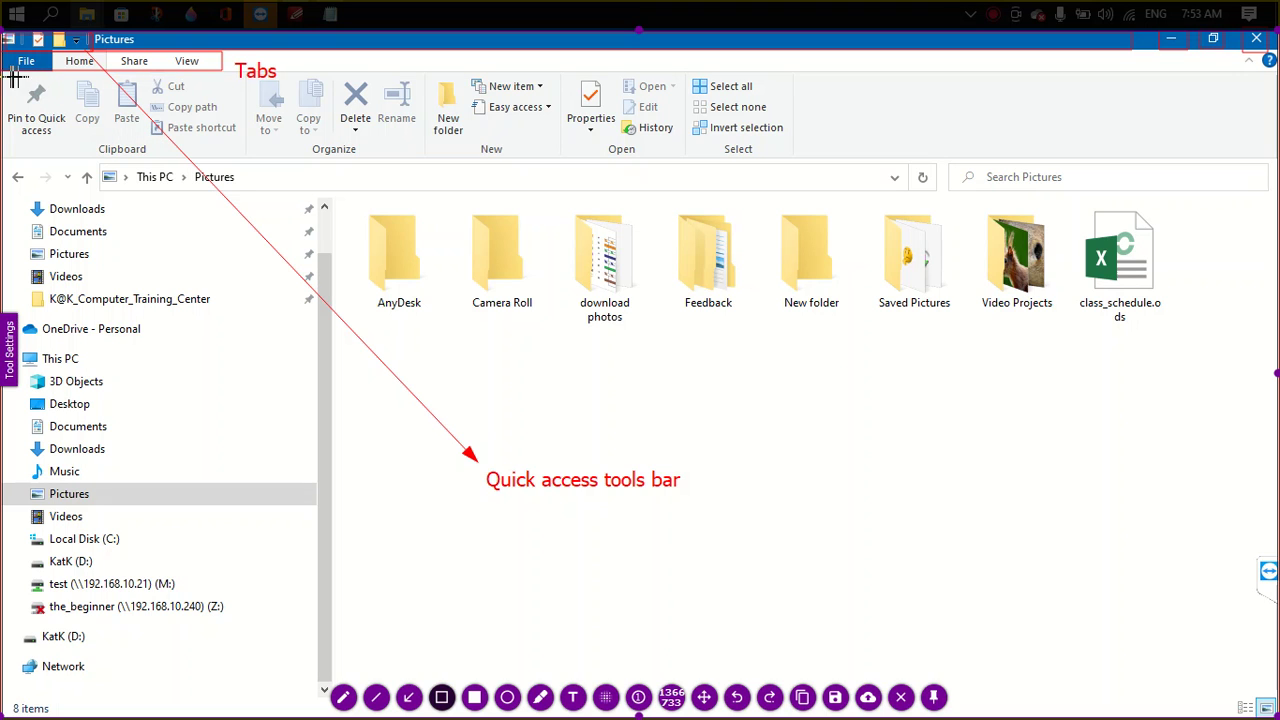
{"action": "mouse_move", "coordinate": [2, 70]}
{"action": "left_mouse_down"}
{"action": "mouse_move", "coordinate": [150, 115]}
{"action": "mouse_move", "coordinate": [1060, 140]}
{"action": "mouse_move", "coordinate": [1276, 162]}
{"action": "left_mouse_up"}
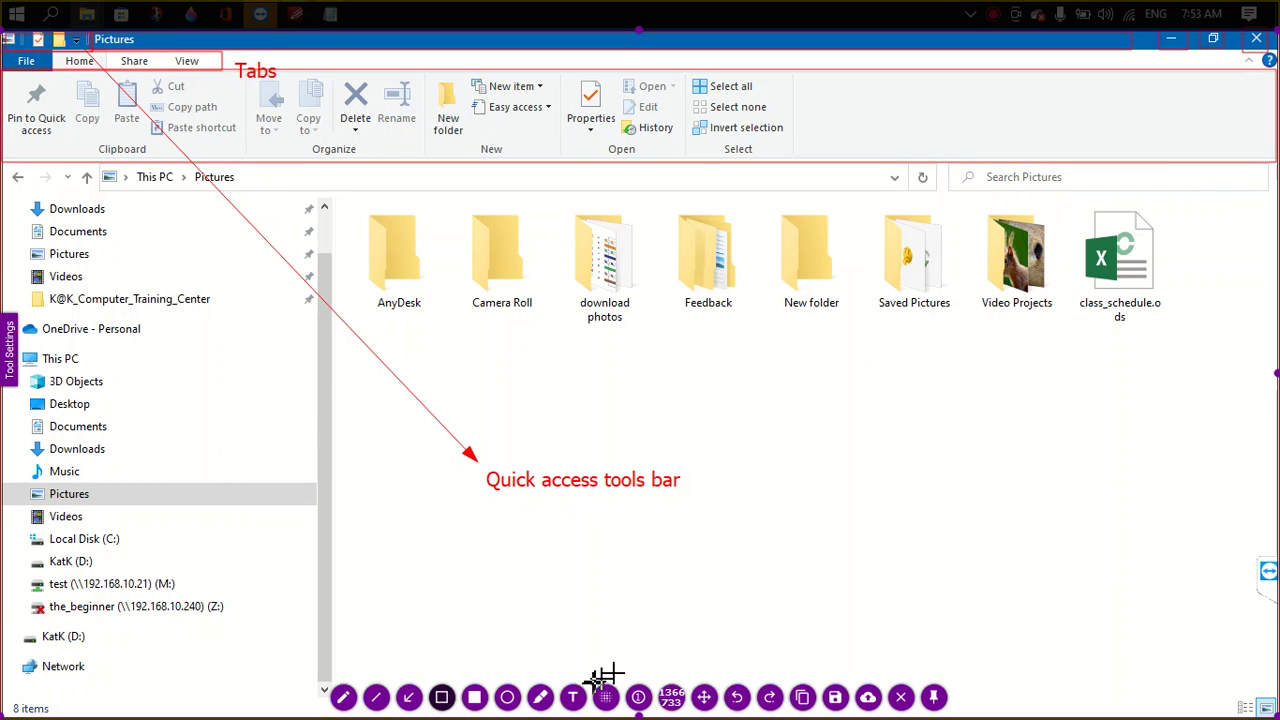
{"action": "left_click", "coordinate": [572, 697]}
{"action": "left_click", "coordinate": [1086, 100]}
{"action": "type", "text": "ribbon"}
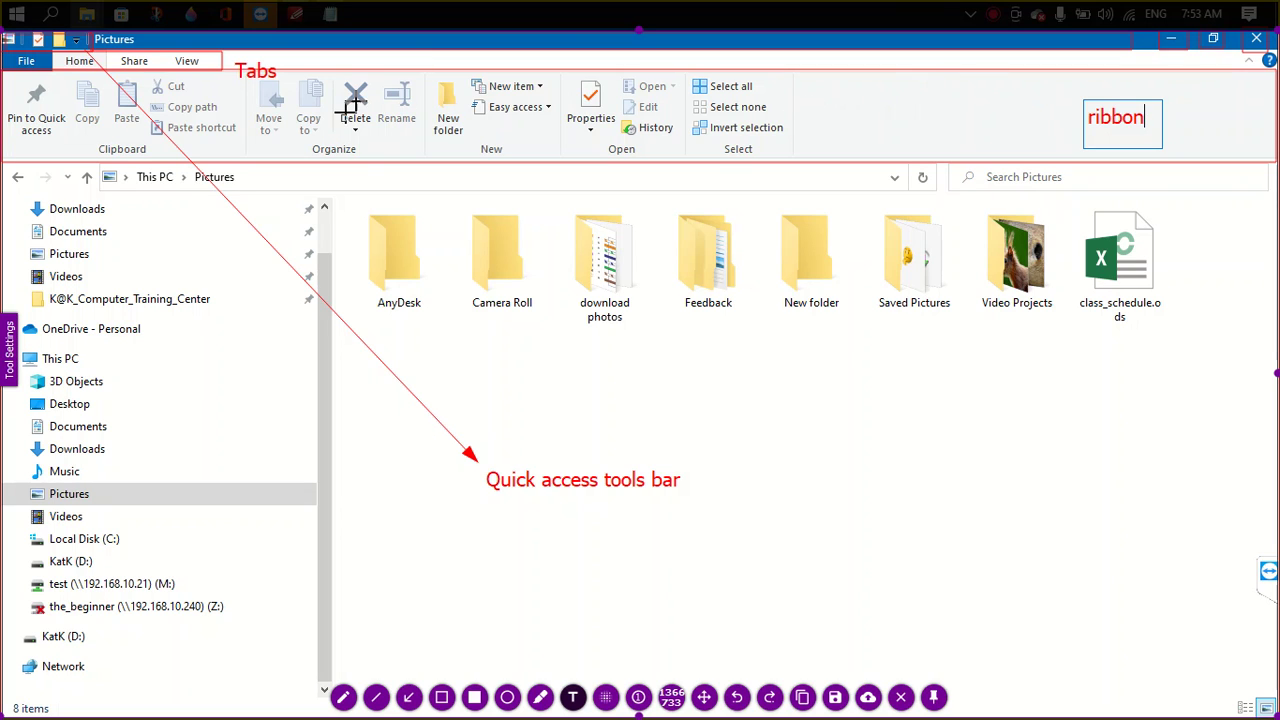
{"action": "left_click", "coordinate": [663, 337]}
Draw vertical lines separating the Clipboard, Organize, New, Open and Select groups in the ribbon.
{"action": "left_click", "coordinate": [377, 697]}
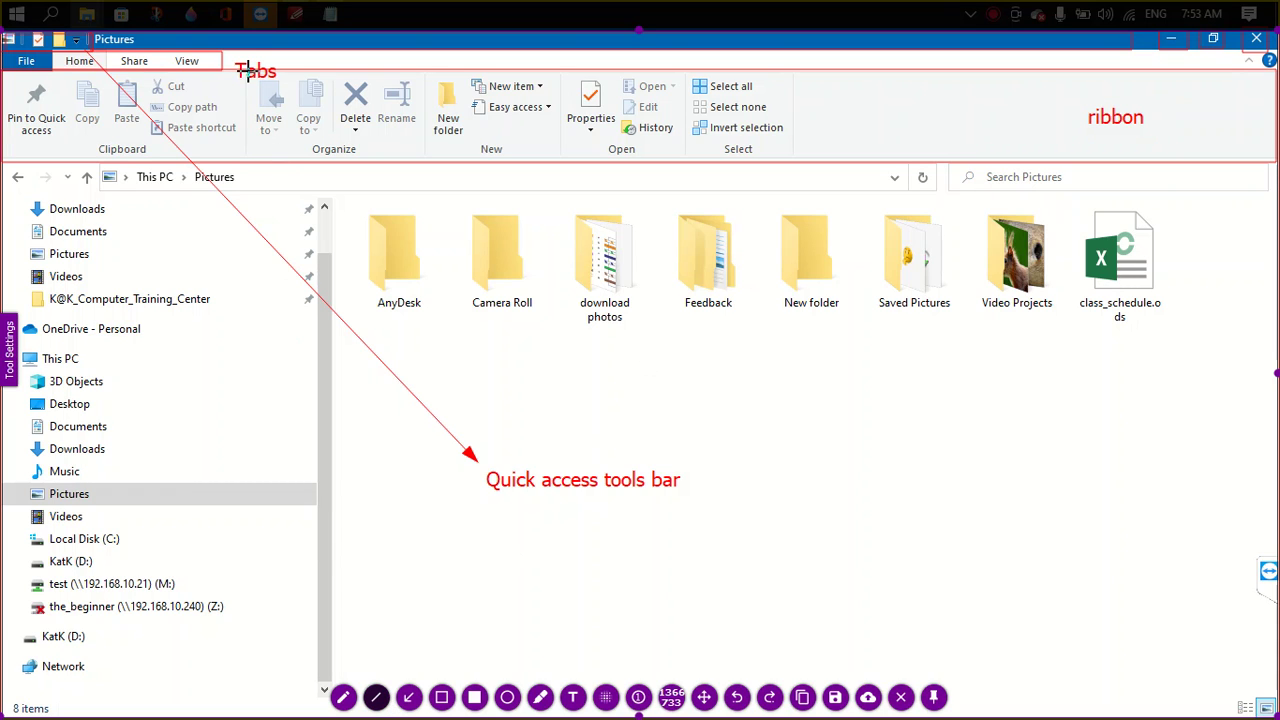
{"action": "left_click_drag", "start_coordinate": [247, 70], "coordinate": [250, 162]}
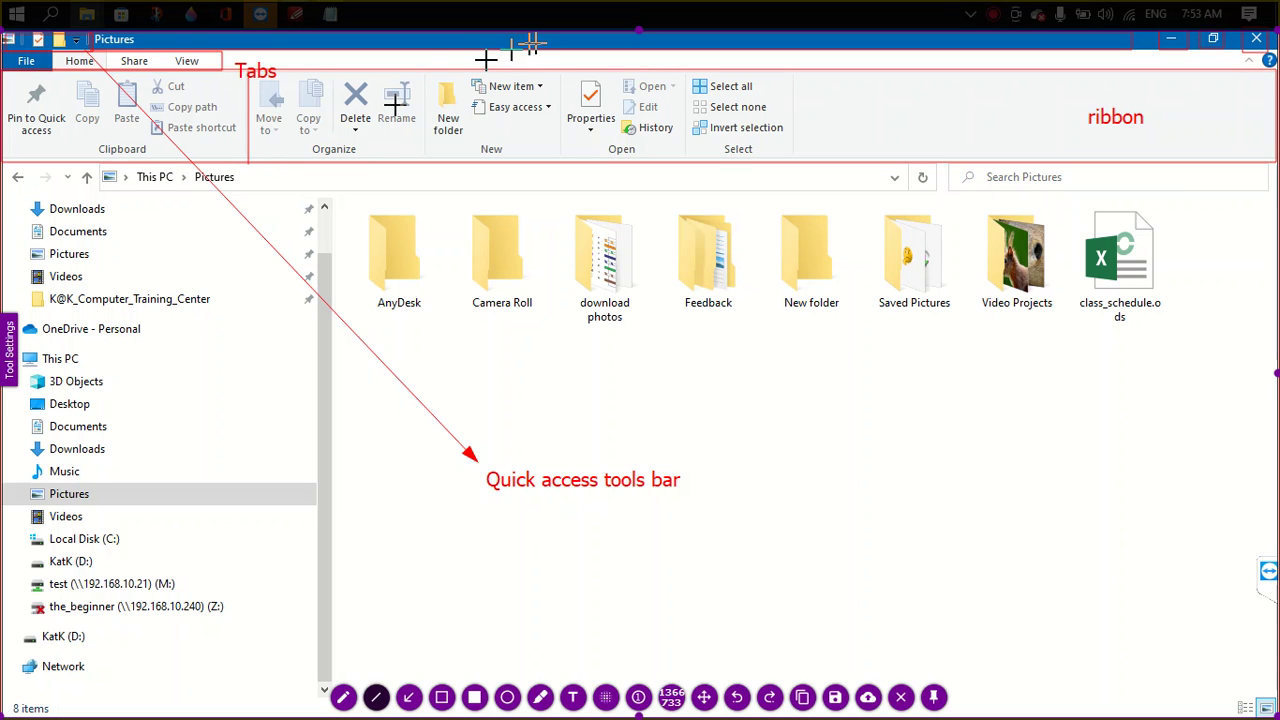
{"action": "left_click_drag", "start_coordinate": [426, 70], "coordinate": [426, 162]}
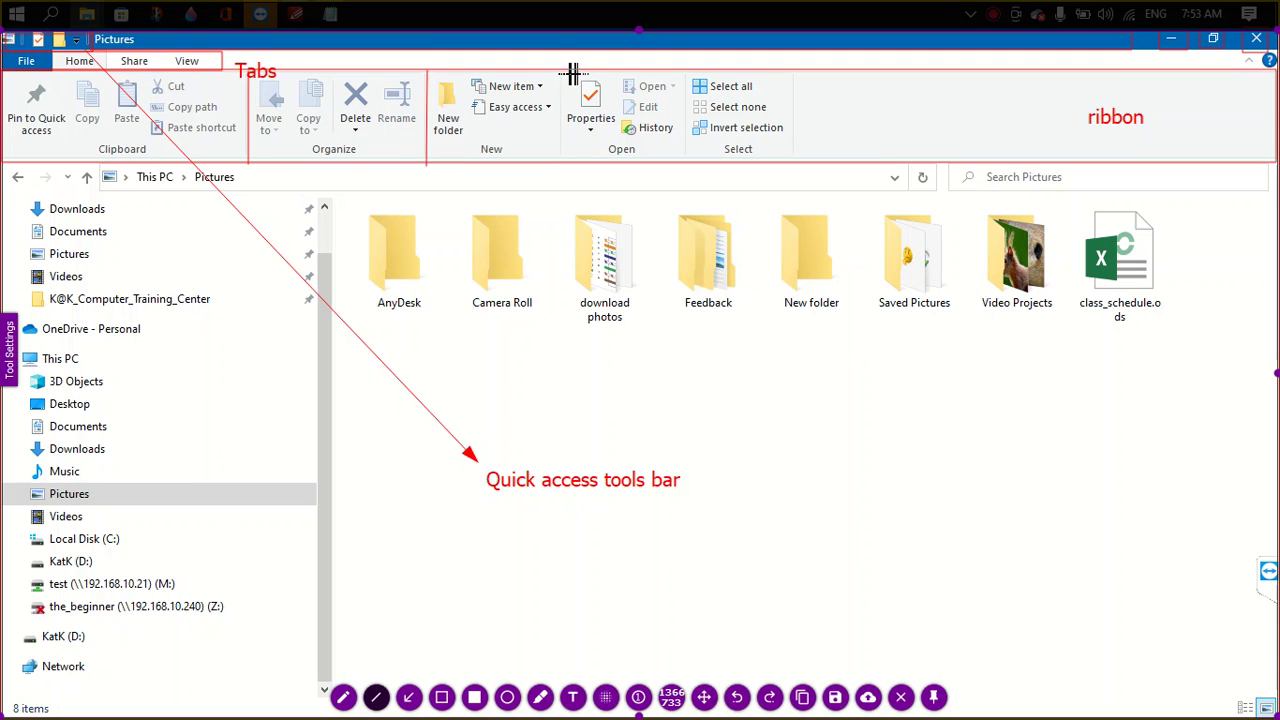
{"action": "left_click_drag", "start_coordinate": [561, 74], "coordinate": [561, 162]}
{"action": "left_click_drag", "start_coordinate": [686, 74], "coordinate": [688, 162]}
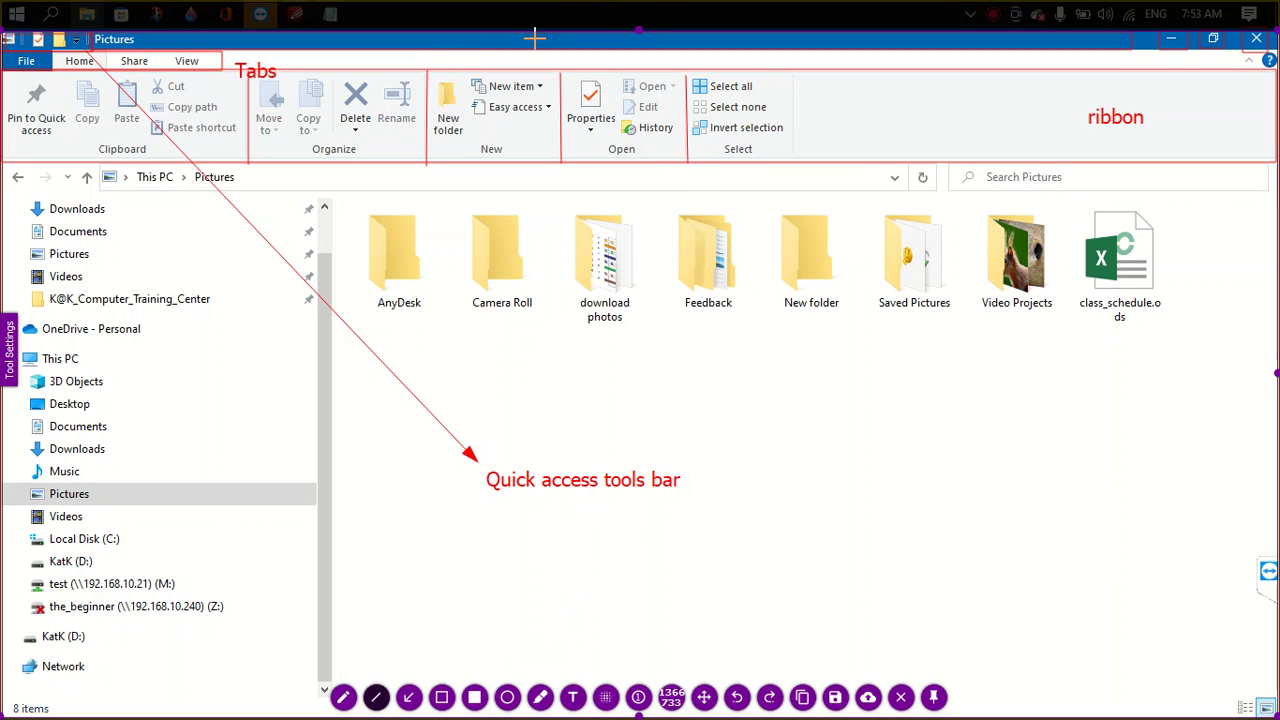
Add the text label "Group" below the ribbon between the Organize and New group names.
{"action": "left_click", "coordinate": [572, 697]}
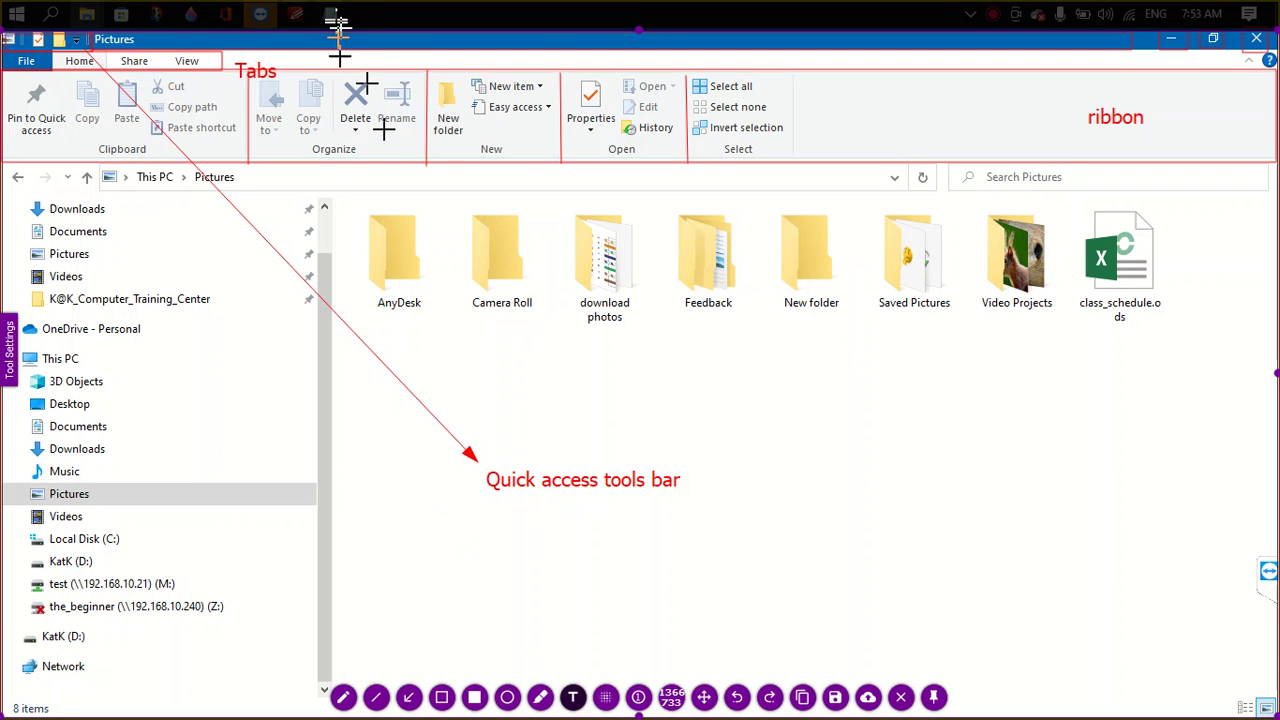
{"action": "left_click", "coordinate": [378, 140]}
{"action": "type", "text": "T"}
{"action": "key", "text": "BackSpace"}
{"action": "type", "text": "Group"}
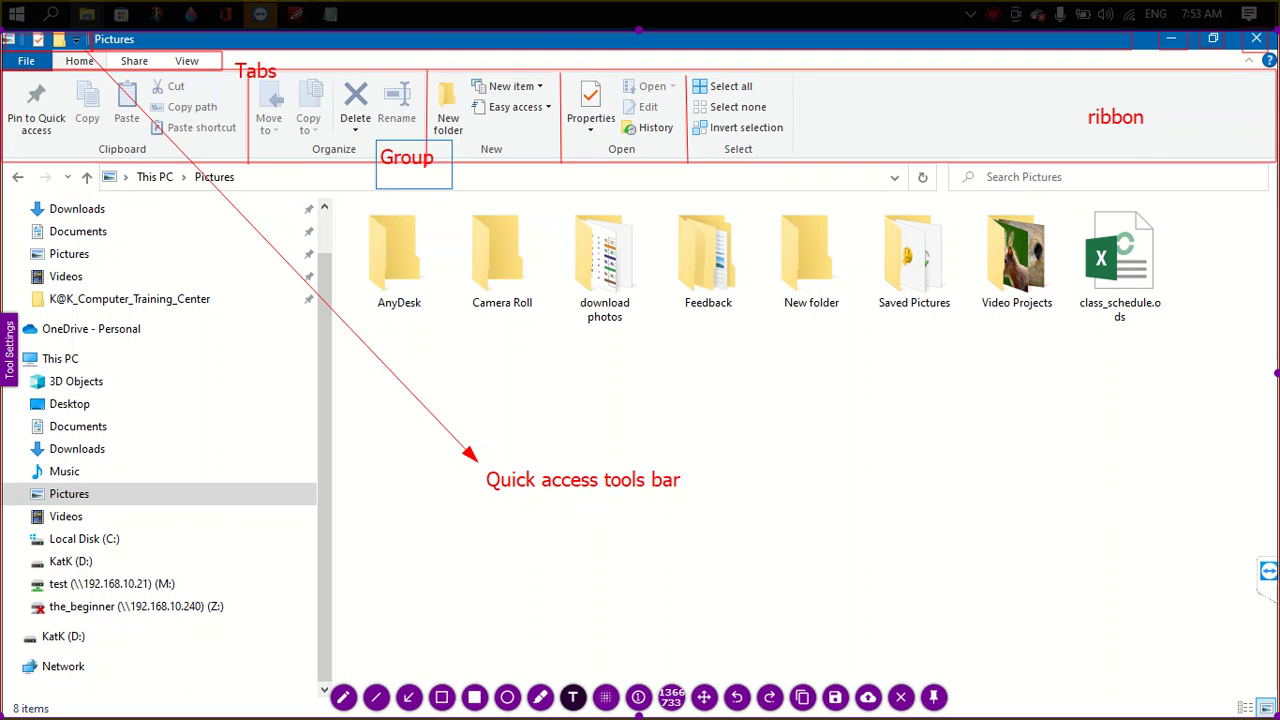
Outline the group names Clipboard, Organize, New, Open and Select in the ribbon with separate rectangles.
{"action": "left_click", "coordinate": [442, 697]}
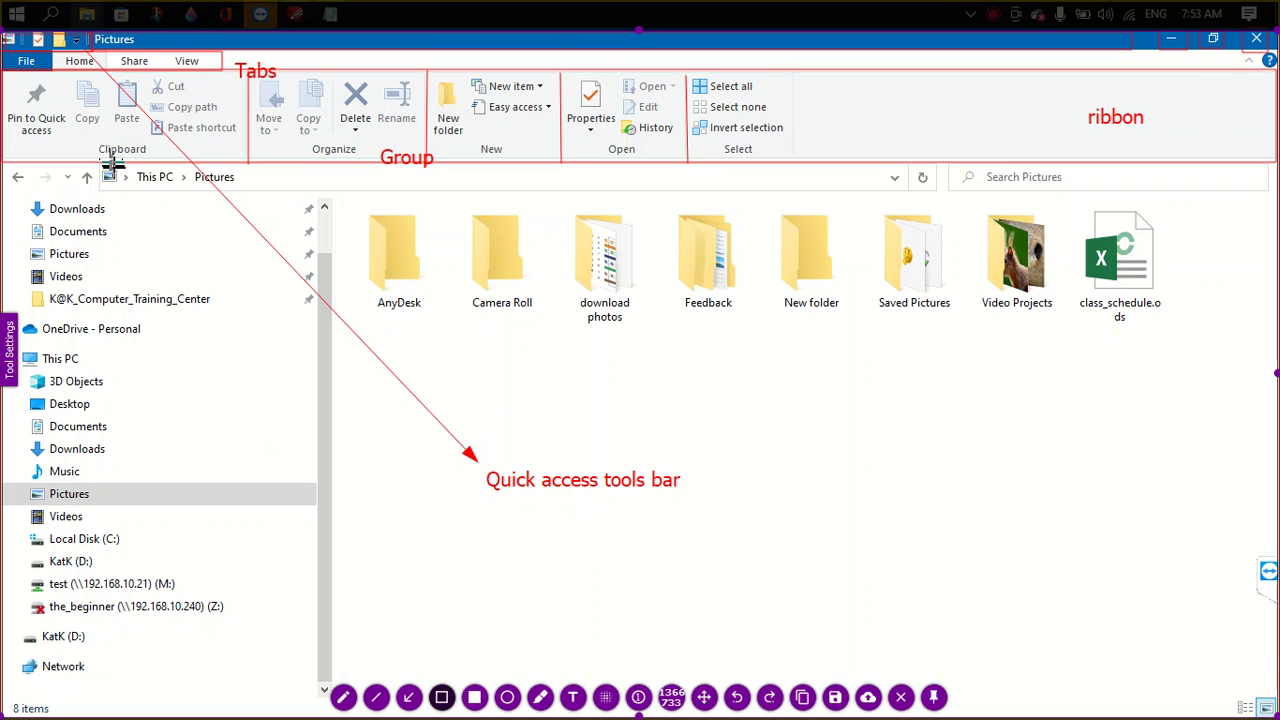
{"action": "left_click_drag", "start_coordinate": [96, 142], "coordinate": [150, 152]}
{"action": "left_click_drag", "start_coordinate": [306, 143], "coordinate": [362, 156]}
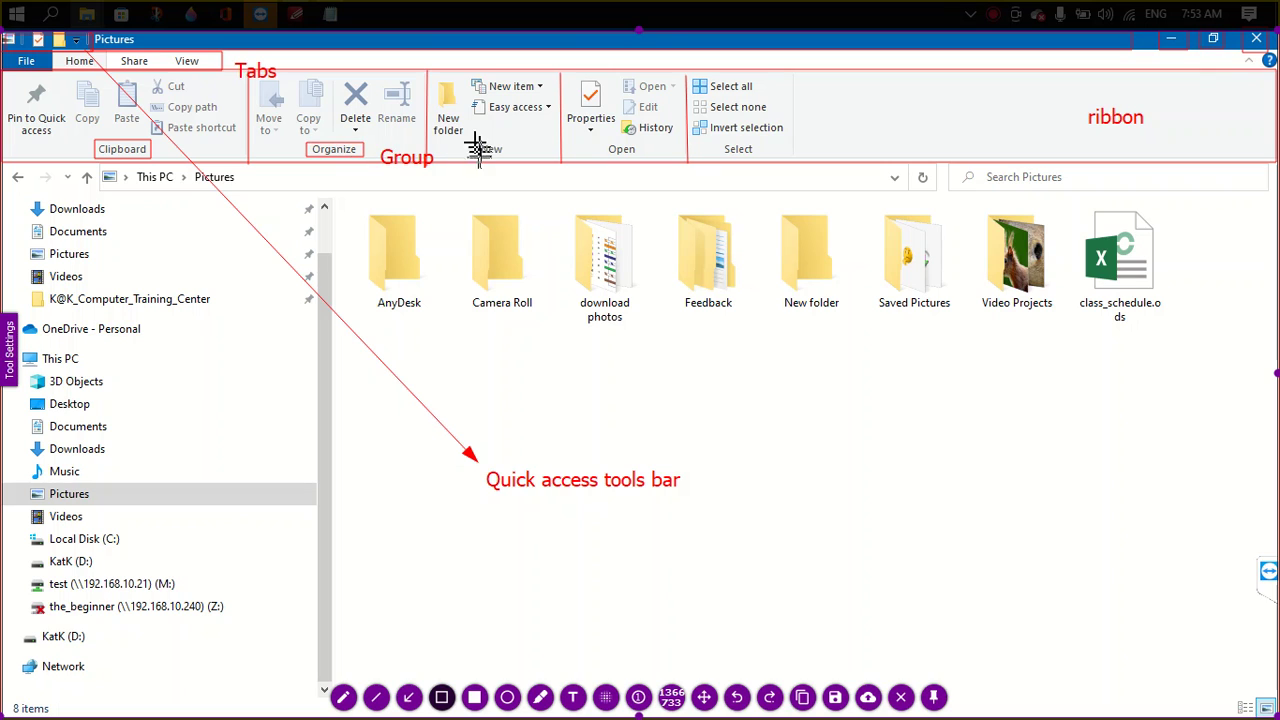
{"action": "left_click_drag", "start_coordinate": [468, 141], "coordinate": [512, 158]}
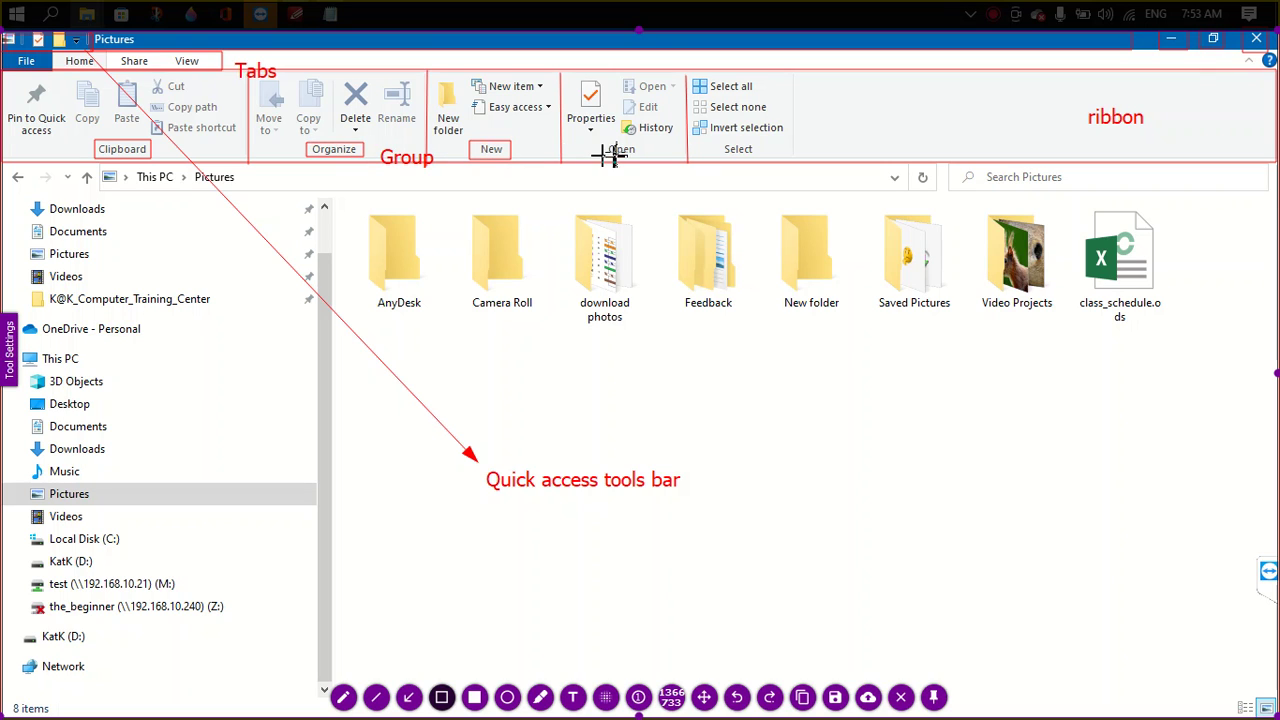
{"action": "left_click_drag", "start_coordinate": [598, 142], "coordinate": [646, 157]}
{"action": "left_click_drag", "start_coordinate": [722, 141], "coordinate": [757, 156]}
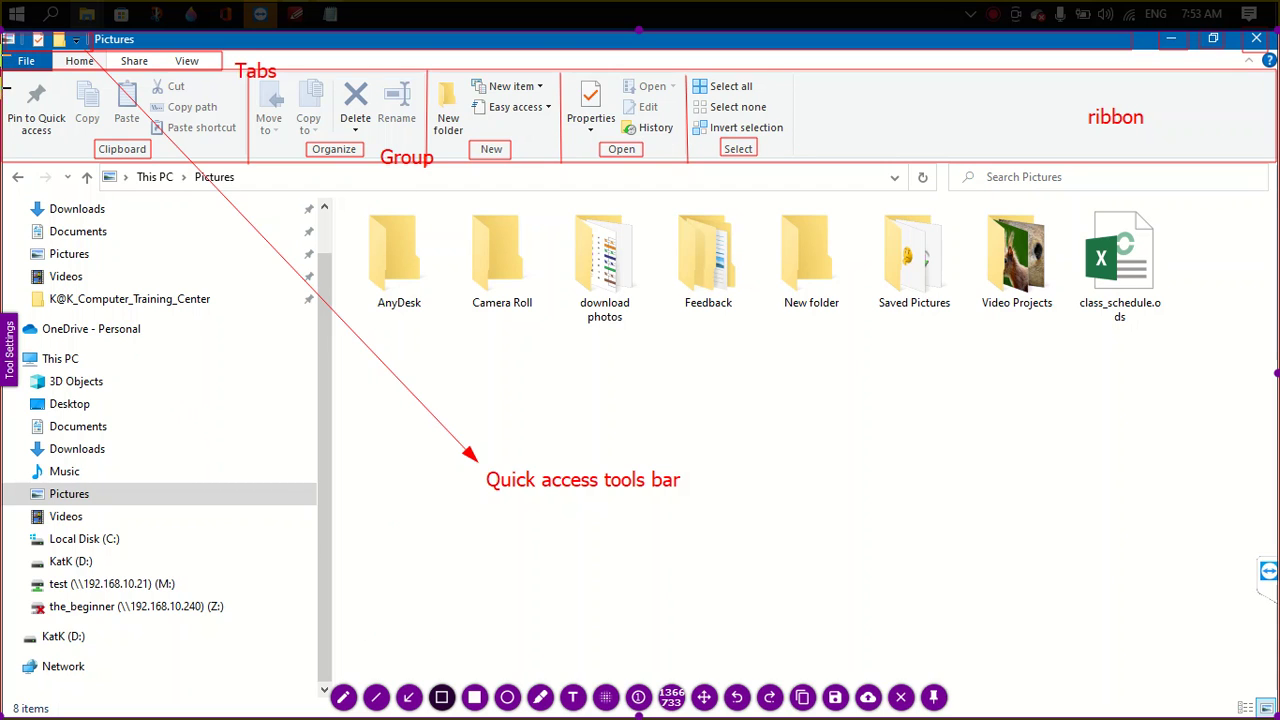
Outline the back, forward, recent locations and up arrows beside the address bar with one rectangle.
{"action": "left_click_drag", "start_coordinate": [16, 168], "coordinate": [95, 190]}
{"action": "key", "text": "ctrl+z"}
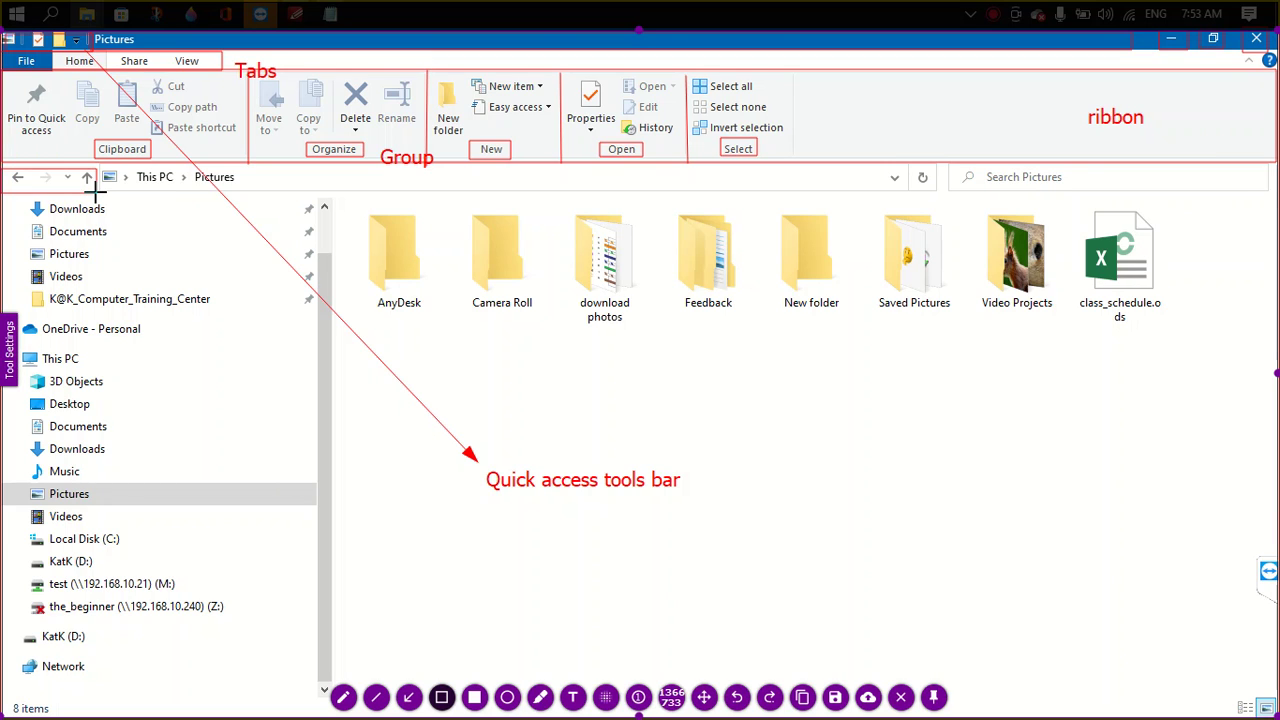
{"action": "left_click_drag", "start_coordinate": [95, 190], "coordinate": [3, 167]}
Outline the folder tree with a rectangle and label it "nivigation pane".
{"action": "mouse_move", "coordinate": [4, 198]}
{"action": "left_mouse_down"}
{"action": "mouse_move", "coordinate": [246, 366]}
{"action": "mouse_move", "coordinate": [300, 522]}
{"action": "mouse_move", "coordinate": [314, 681]}
{"action": "left_mouse_up"}
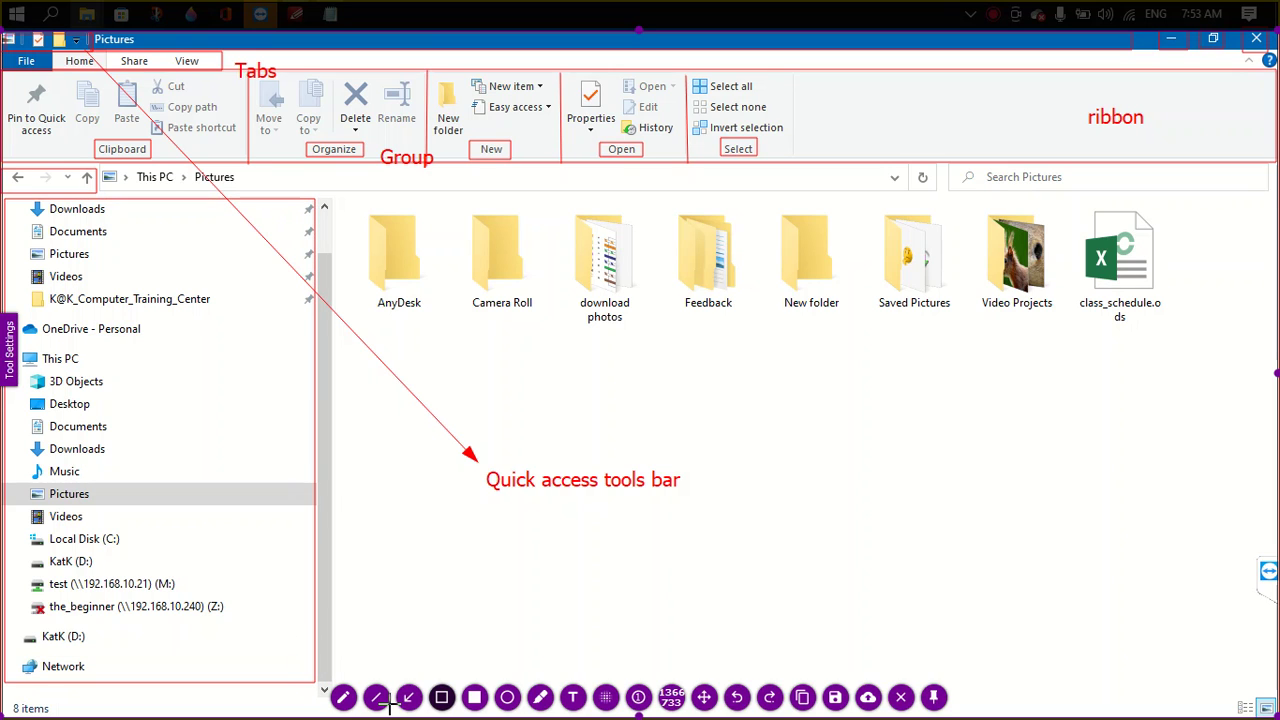
{"action": "left_click", "coordinate": [580, 703]}
{"action": "left_click", "coordinate": [203, 428]}
{"action": "type", "text": "nivi"}
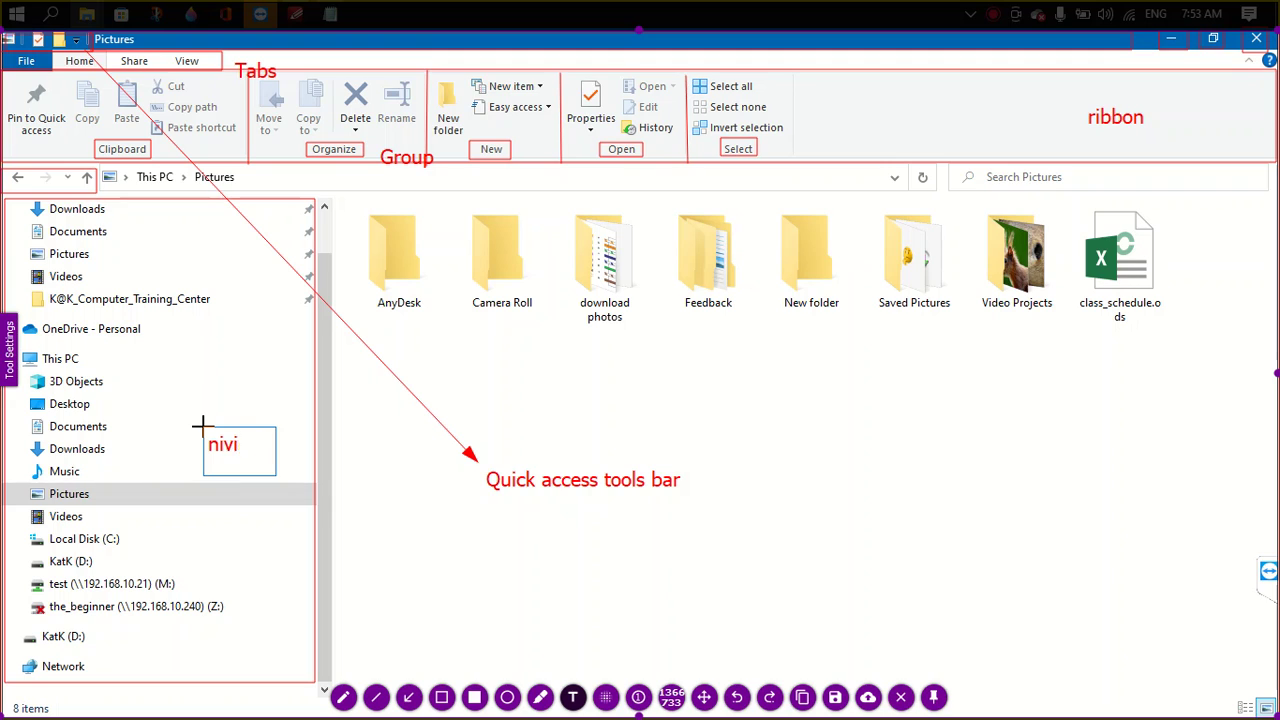
{"action": "type", "text": "gation ["}
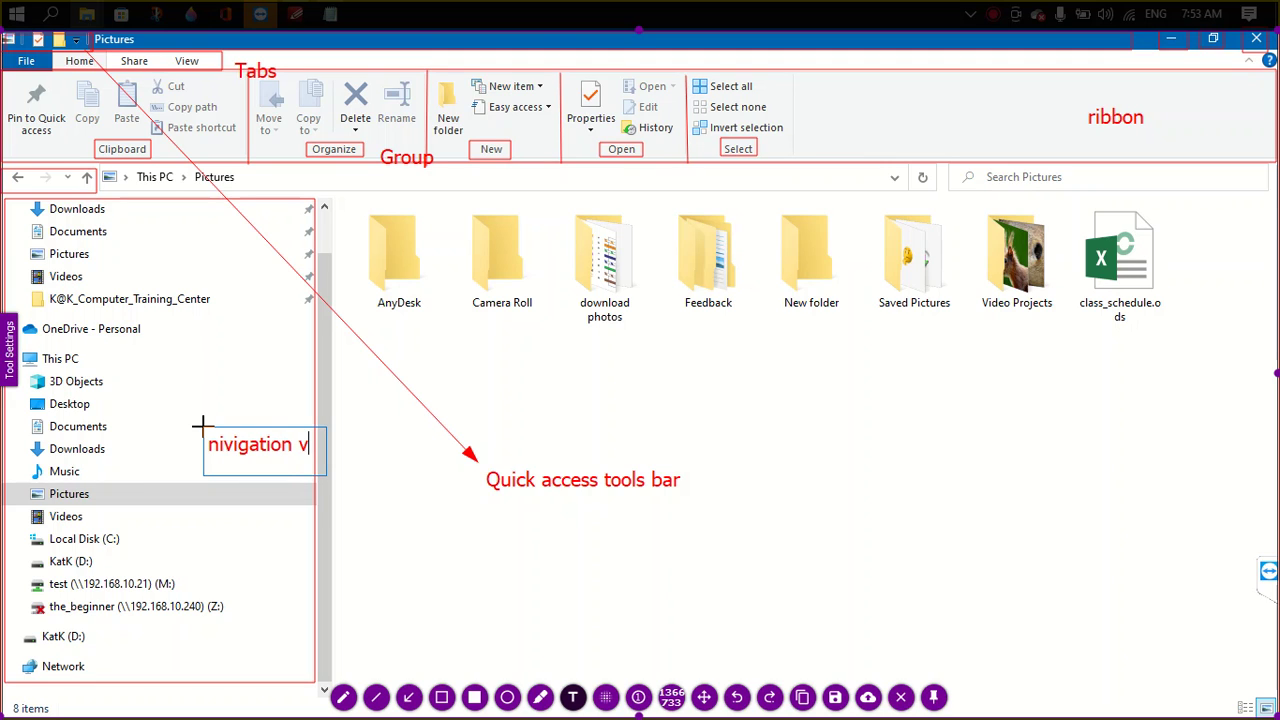
{"action": "type", "text": "a"}
{"action": "key", "text": "BackSpace"}
{"action": "key", "text": "BackSpace"}
{"action": "type", "text": "pant"}
{"action": "key", "text": "BackSpace"}
{"action": "type", "text": "e"}
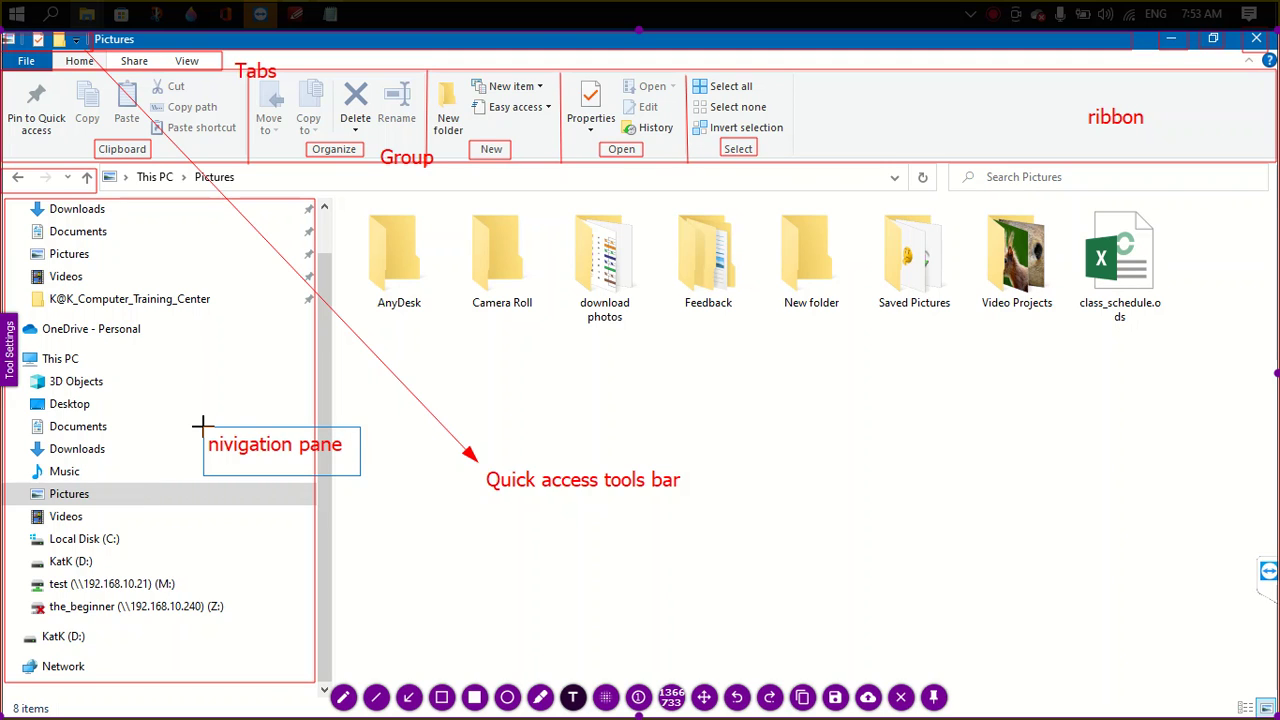
{"action": "left_click", "coordinate": [345, 203]}
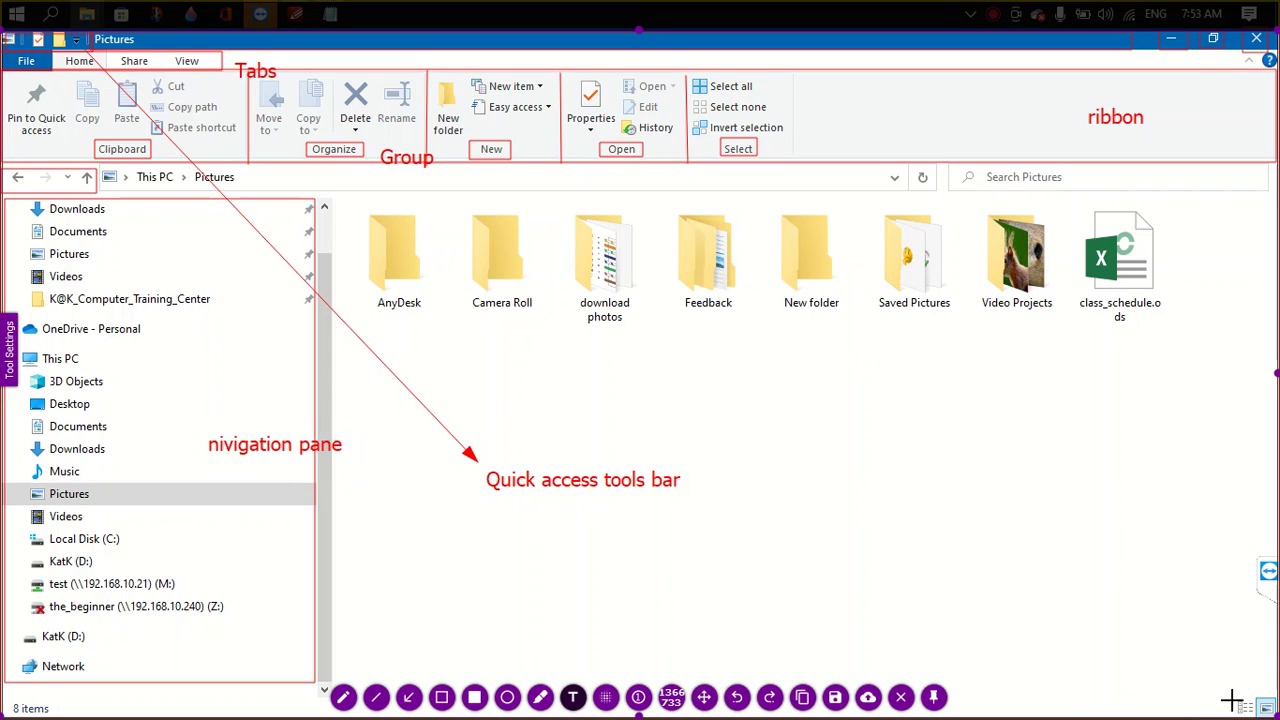
Outline the area holding the folders and files with a rectangle and label it "view pane".
{"action": "left_click", "coordinate": [442, 697]}
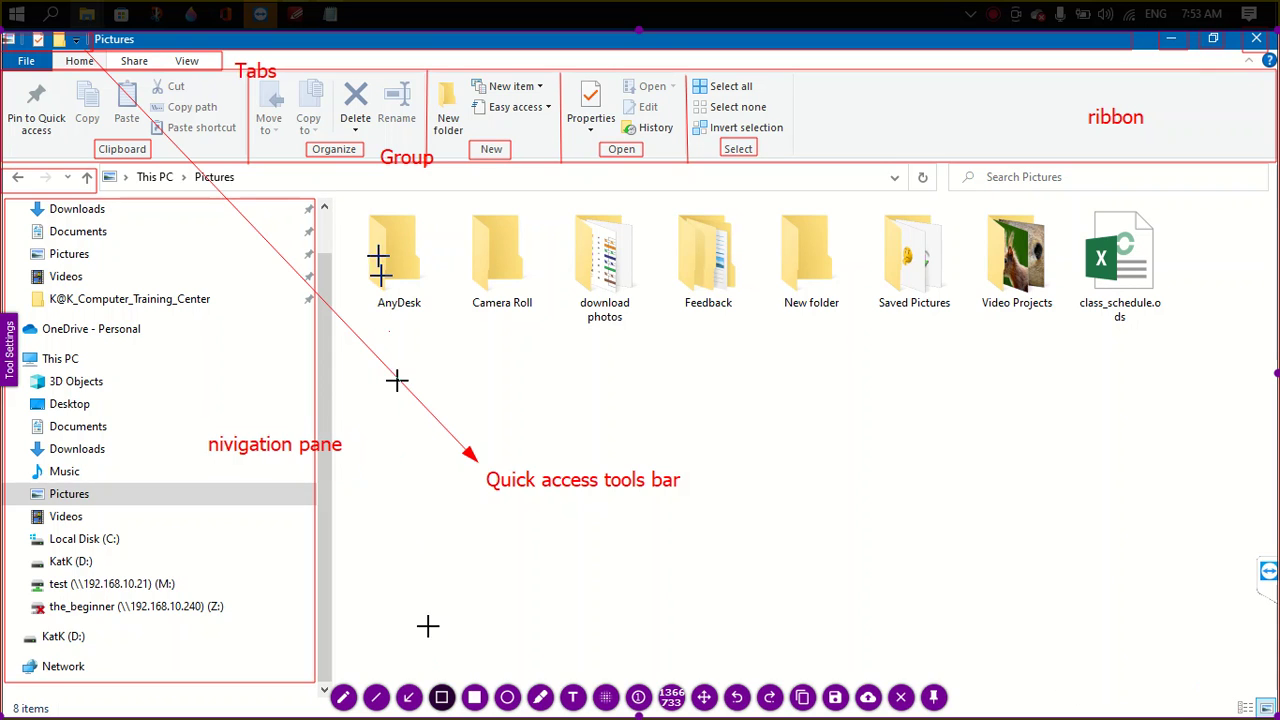
{"action": "mouse_move", "coordinate": [343, 197]}
{"action": "left_mouse_down"}
{"action": "mouse_move", "coordinate": [1187, 671]}
{"action": "mouse_move", "coordinate": [1249, 682]}
{"action": "left_mouse_up"}
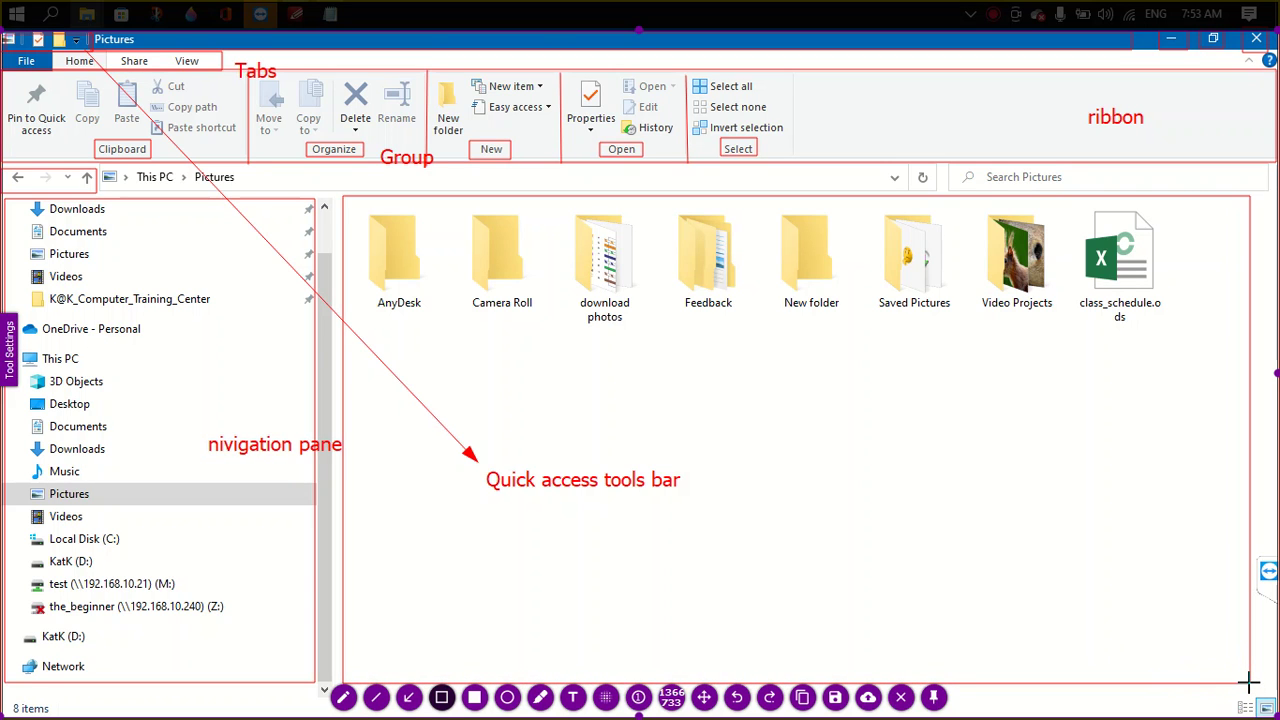
{"action": "left_click", "coordinate": [572, 697]}
{"action": "left_click", "coordinate": [731, 403]}
{"action": "type", "text": "view pane"}
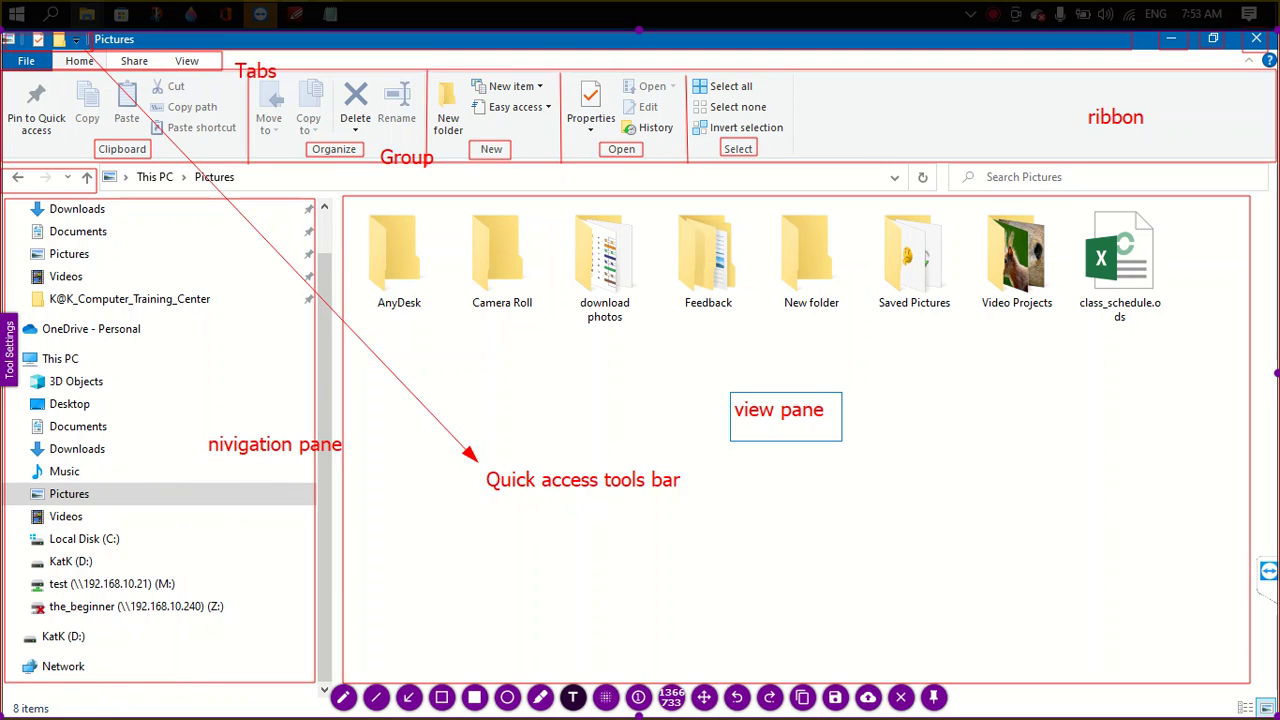
{"action": "left_click", "coordinate": [8, 690]}
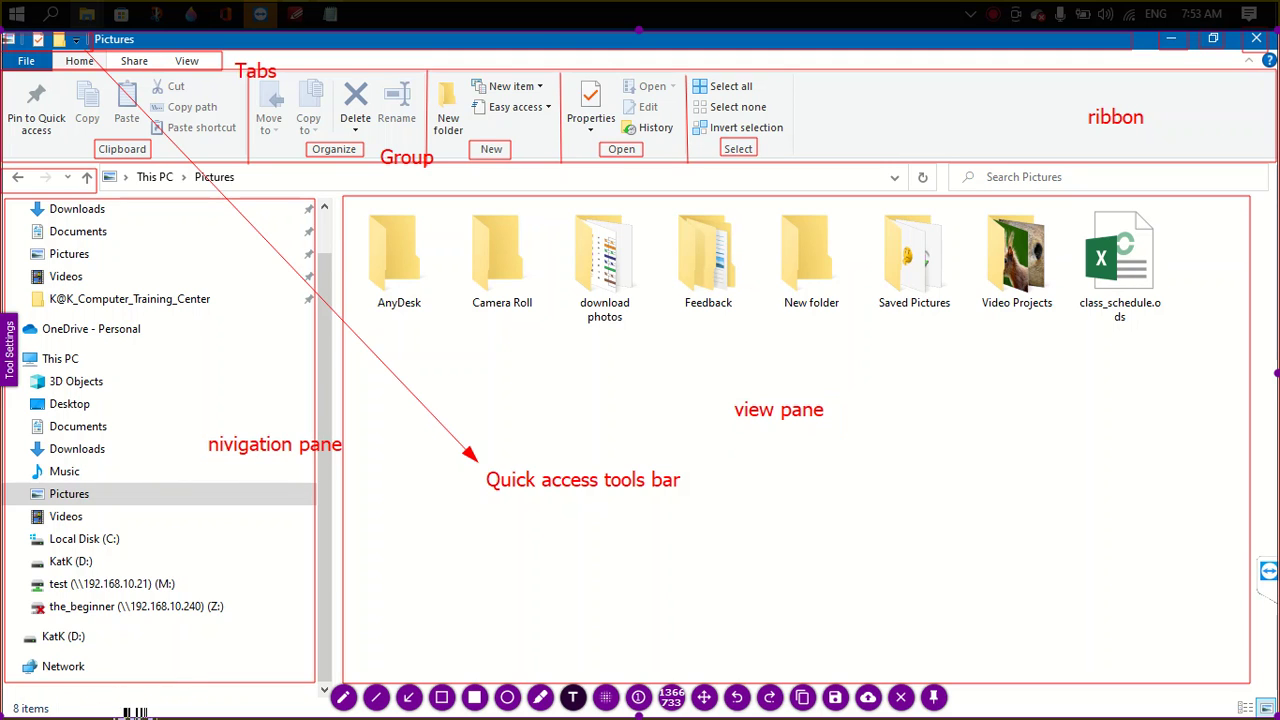
Outline the item count in the status bar with a rectangle and label it "detail bar".
{"action": "left_click", "coordinate": [441, 697]}
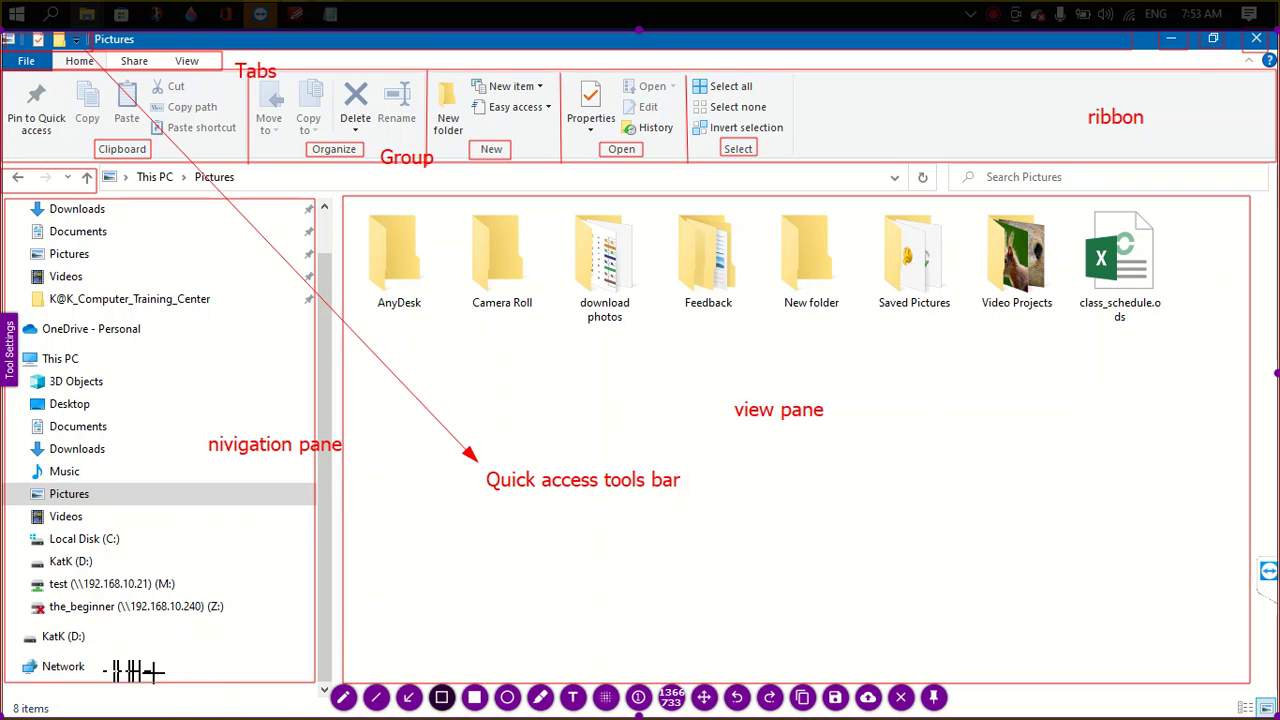
{"action": "left_click_drag", "start_coordinate": [3, 692], "coordinate": [163, 719]}
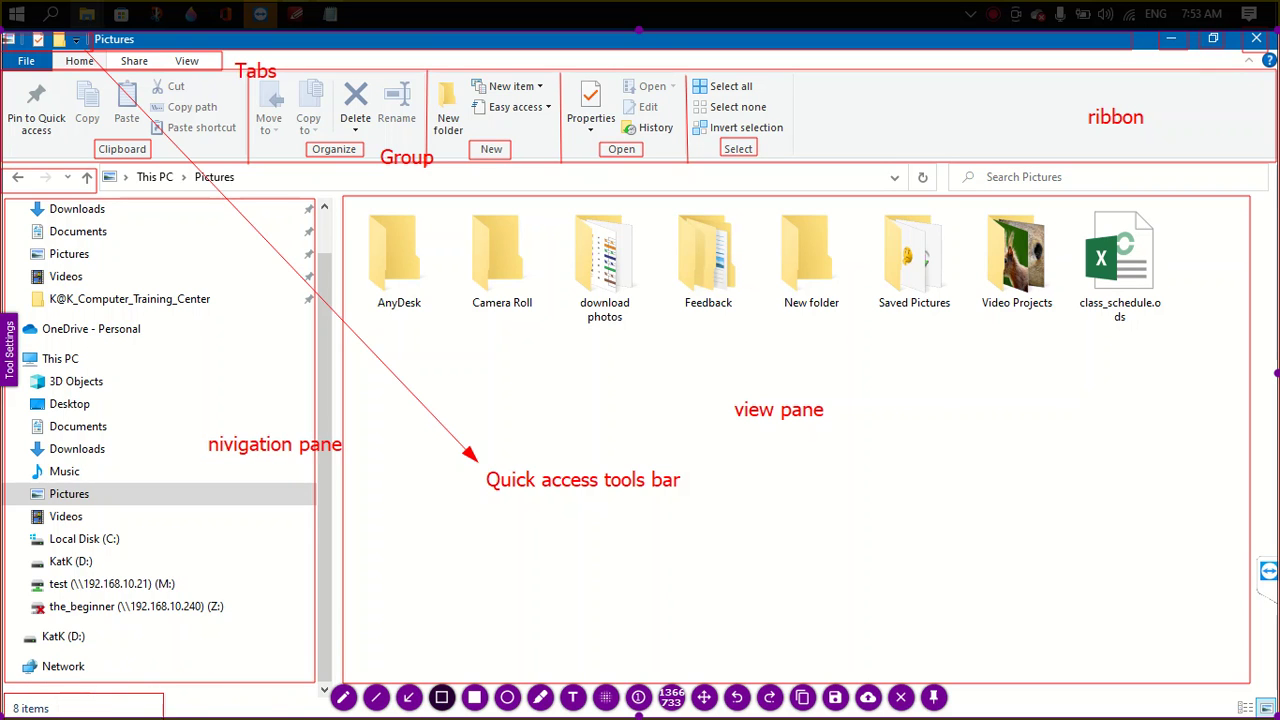
{"action": "left_click", "coordinate": [572, 697]}
{"action": "left_click", "coordinate": [70, 705]}
{"action": "type", "text": "sta"}
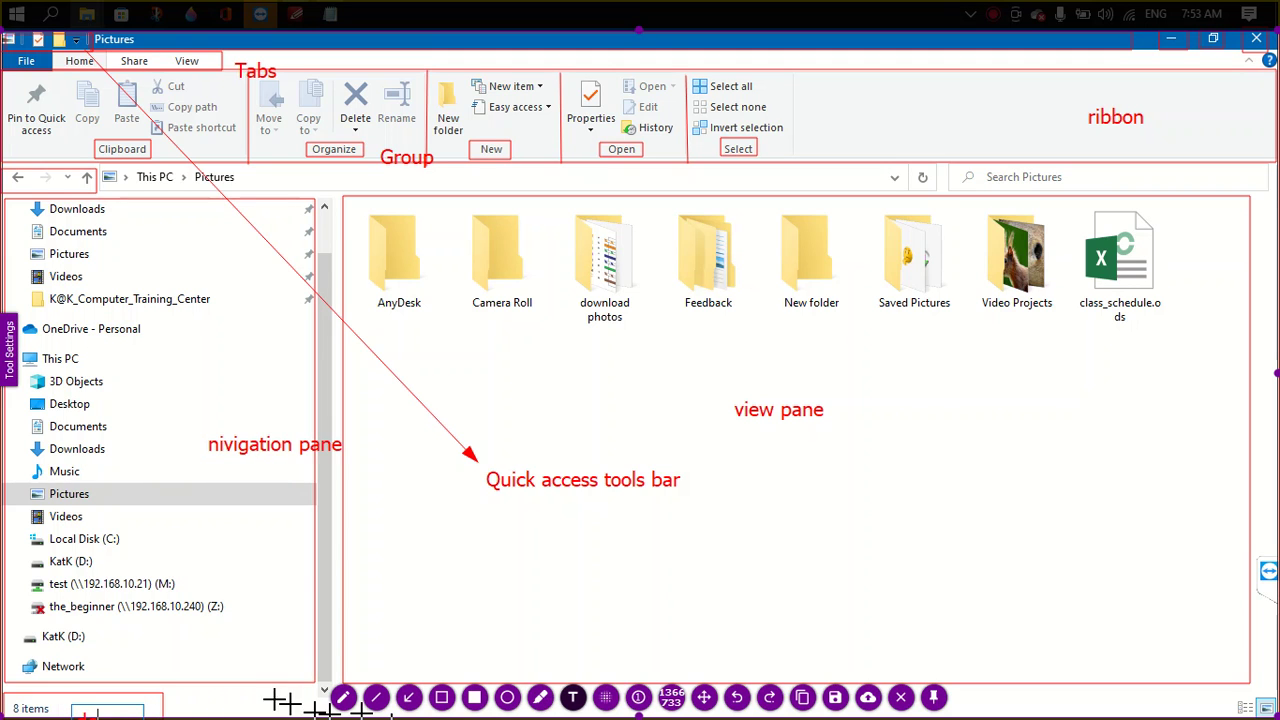
{"action": "left_click", "coordinate": [100, 687]}
{"action": "type", "text": "detail bar"}
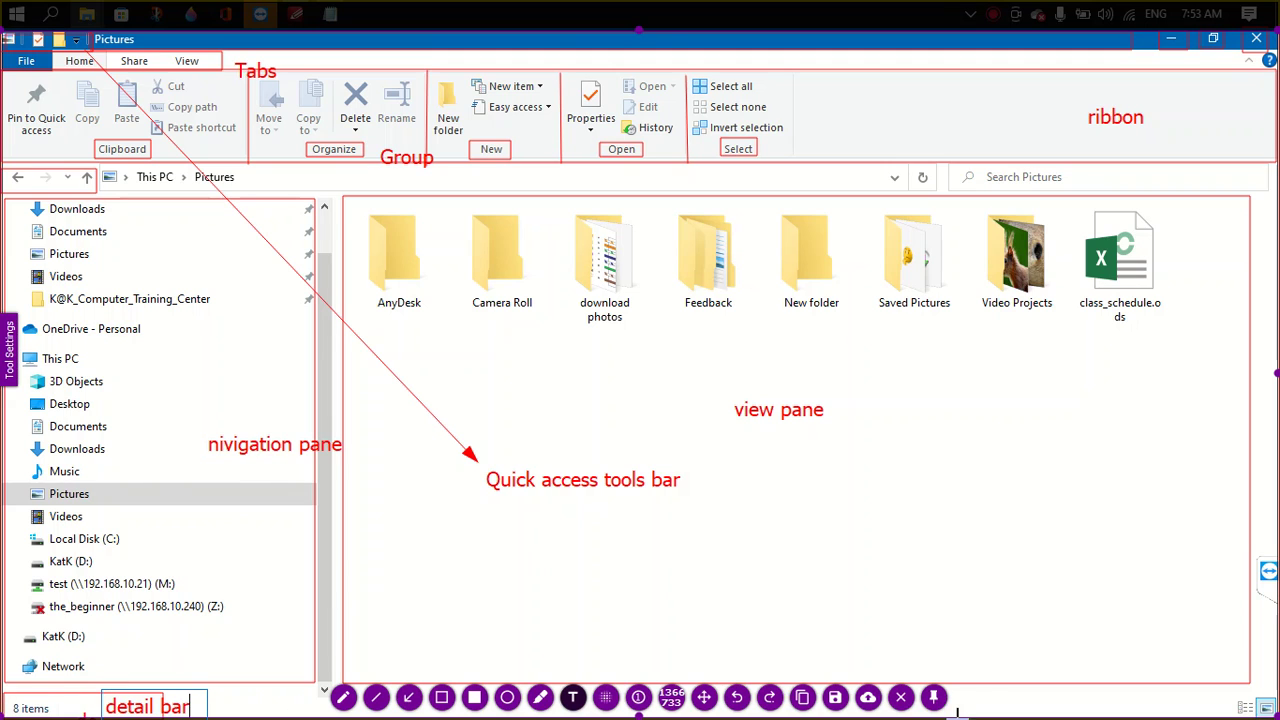
Outline the two view-mode icons in the status bar with a rectangle and label them "view shortcut tool bar".
{"action": "left_click", "coordinate": [445, 697]}
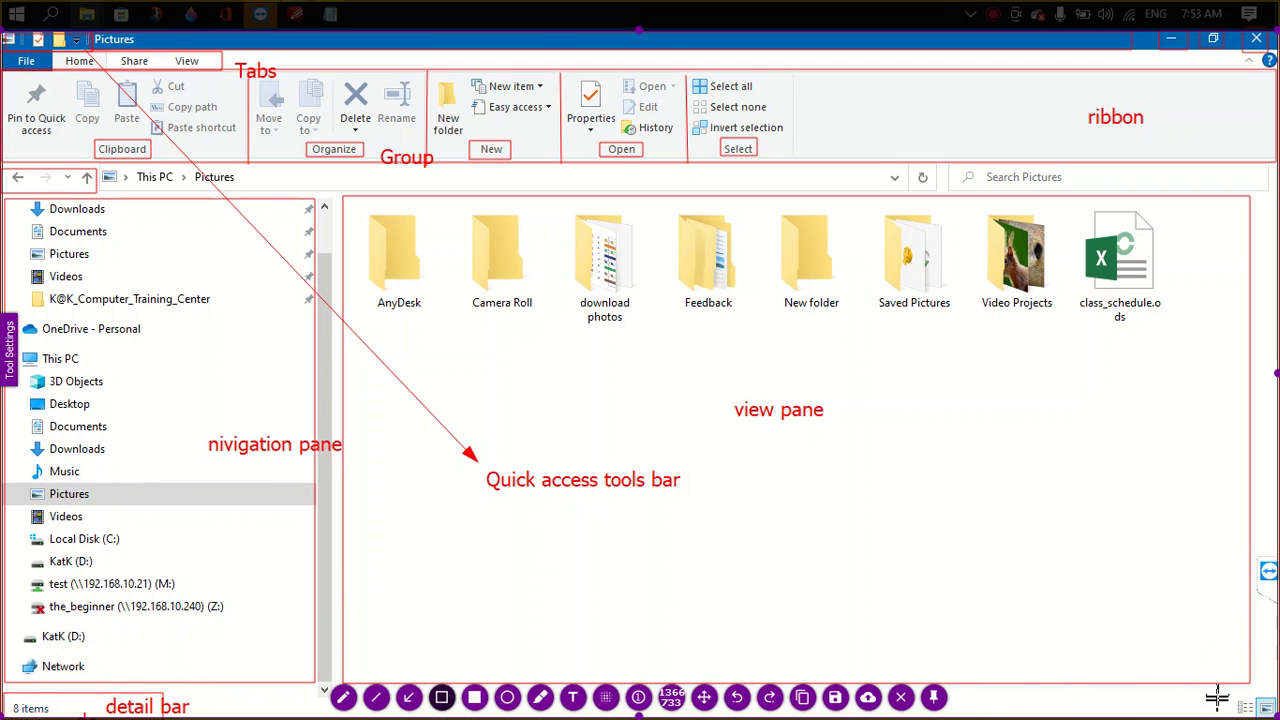
{"action": "left_click_drag", "start_coordinate": [1225, 689], "coordinate": [1279, 719]}
{"action": "left_click", "coordinate": [573, 697]}
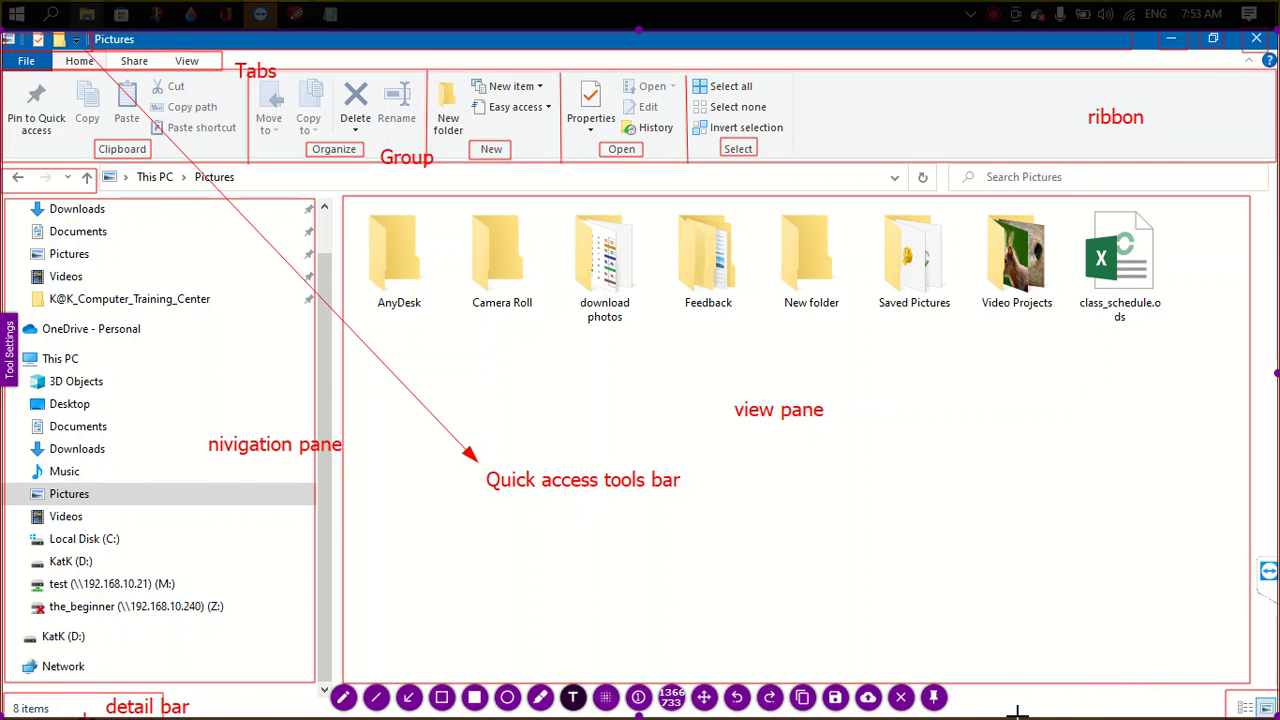
{"action": "left_click", "coordinate": [1003, 682]}
{"action": "type", "text": "view shour"}
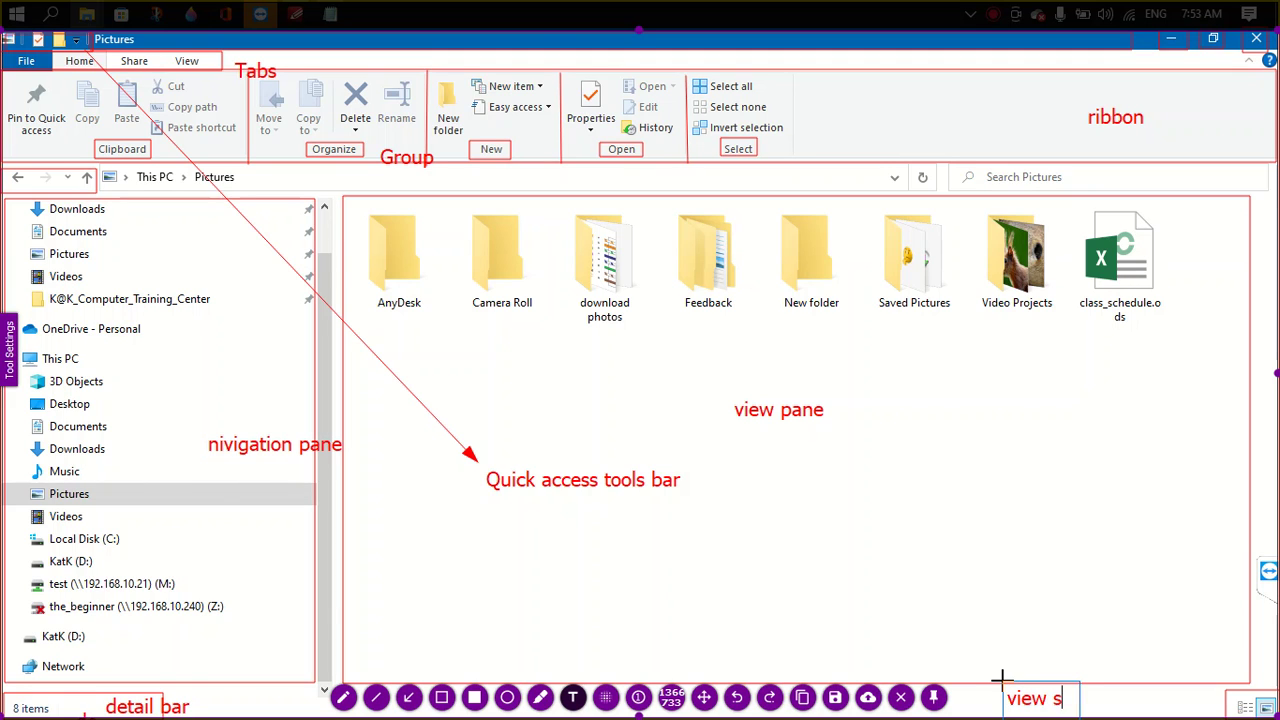
{"action": "key", "text": "BackSpace"}
{"action": "key", "text": "BackSpace"}
{"action": "type", "text": "rtcut tool bar"}
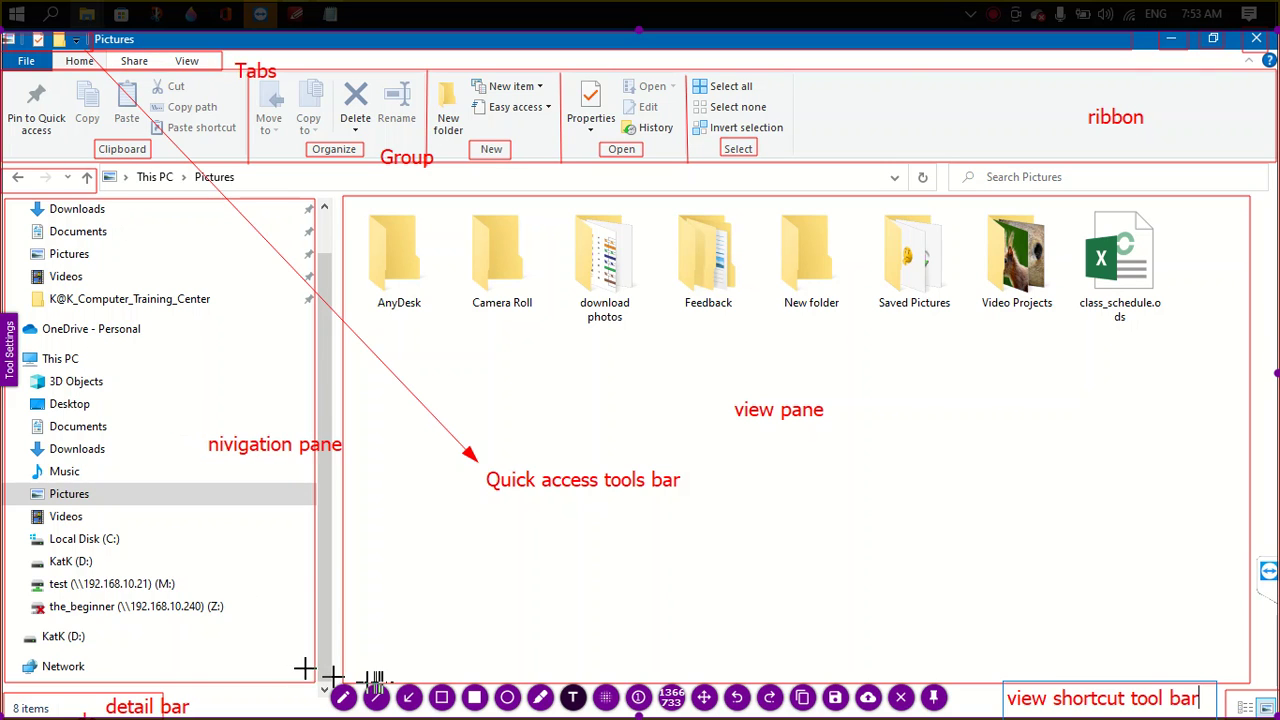
Outline the address bar with a rectangle and label it "address bar / patch".
{"action": "left_click", "coordinate": [441, 697]}
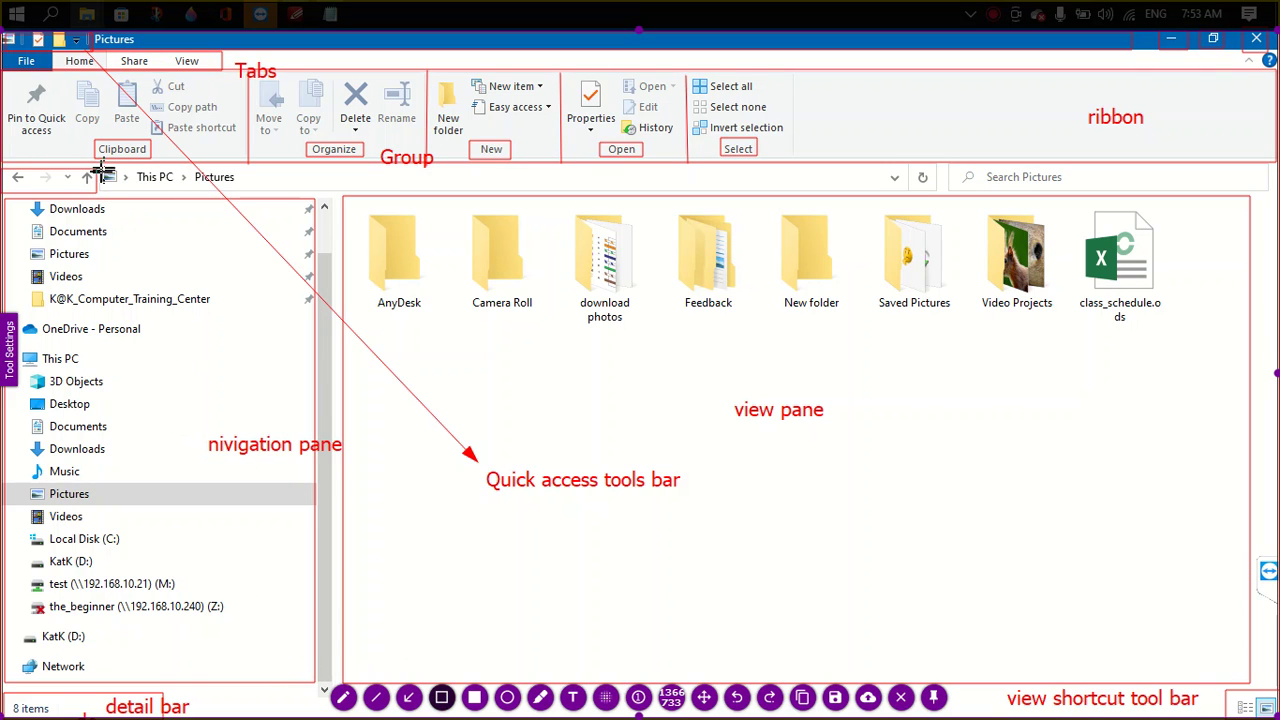
{"action": "mouse_move", "coordinate": [104, 165]}
{"action": "left_mouse_down"}
{"action": "mouse_move", "coordinate": [366, 207]}
{"action": "mouse_move", "coordinate": [508, 168]}
{"action": "mouse_move", "coordinate": [849, 226]}
{"action": "mouse_move", "coordinate": [897, 200]}
{"action": "mouse_move", "coordinate": [950, 205]}
{"action": "mouse_move", "coordinate": [938, 212]}
{"action": "left_mouse_up"}
{"action": "left_click", "coordinate": [572, 697]}
{"action": "left_click", "coordinate": [305, 176]}
{"action": "type", "text": "add"}
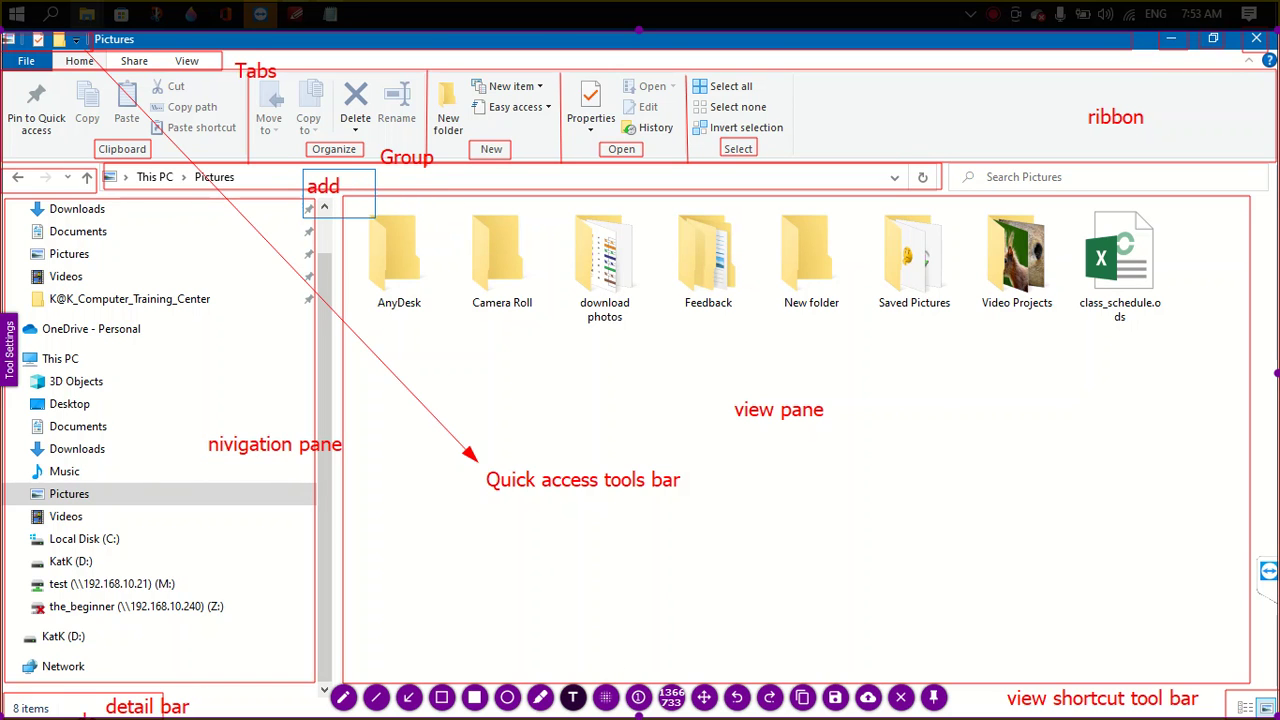
{"action": "type", "text": "ress bar"}
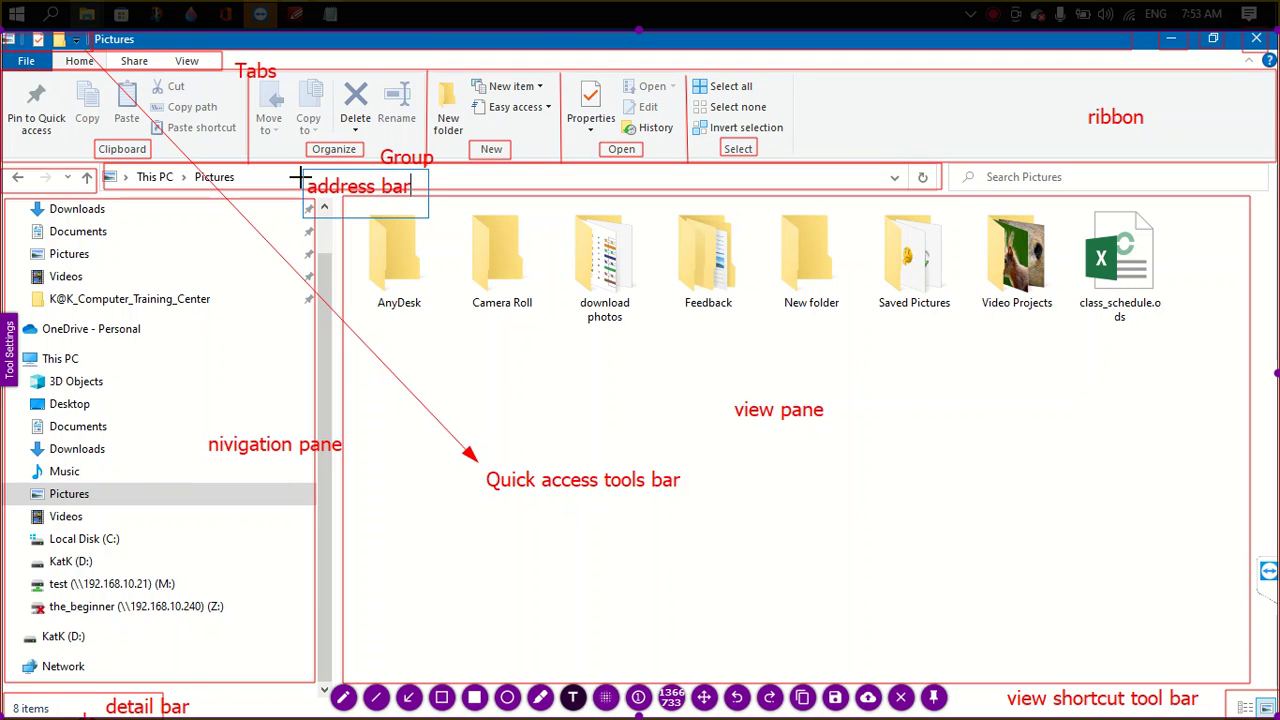
{"action": "type", "text": " / patch"}
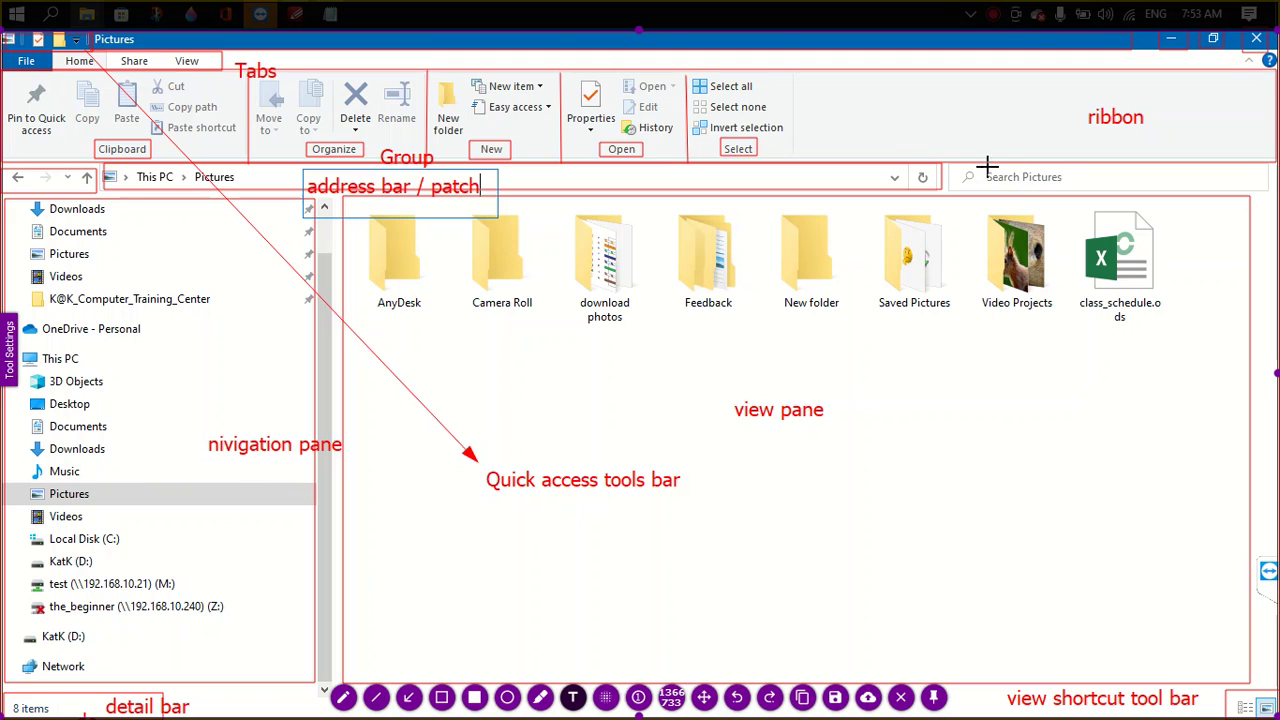
Outline the Search Pictures field with a rectangle and label it "Search box".
{"action": "left_click", "coordinate": [443, 698]}
{"action": "mouse_move", "coordinate": [950, 166]}
{"action": "left_mouse_down"}
{"action": "mouse_move", "coordinate": [1060, 188]}
{"action": "mouse_move", "coordinate": [1225, 182]}
{"action": "mouse_move", "coordinate": [1270, 194]}
{"action": "left_mouse_up"}
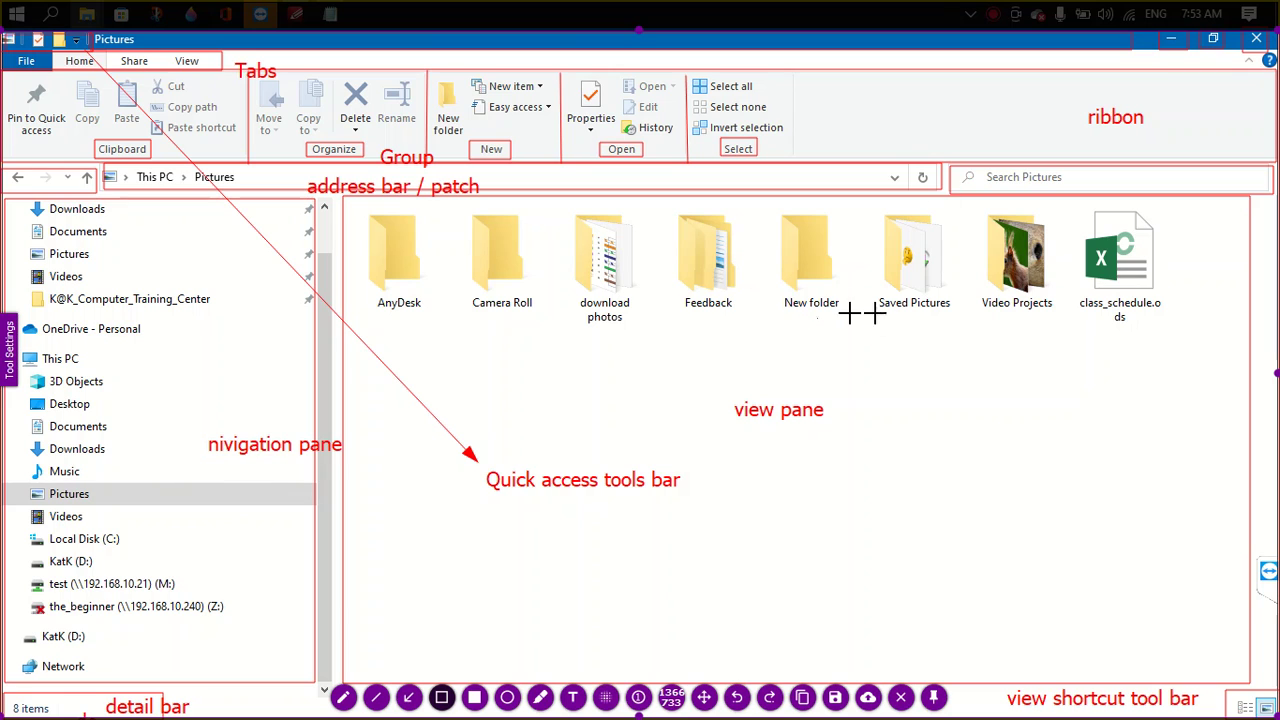
{"action": "left_click", "coordinate": [573, 698]}
{"action": "left_click", "coordinate": [995, 177]}
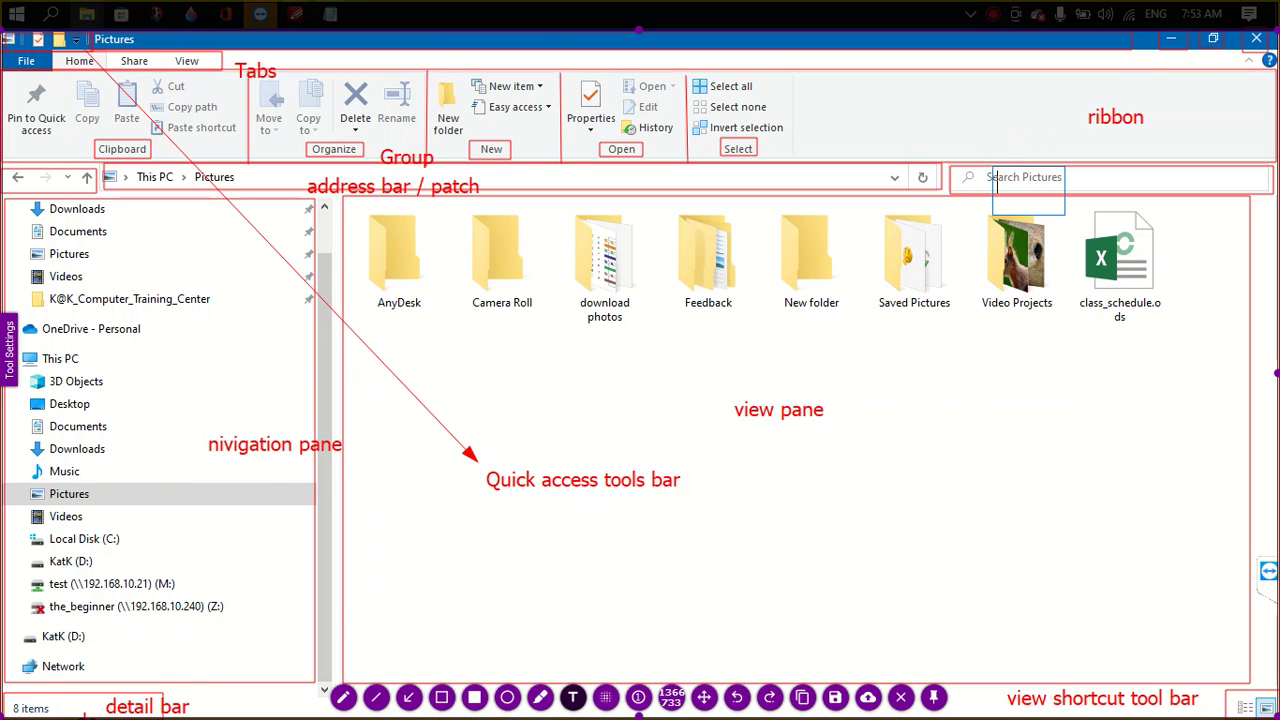
{"action": "type", "text": "Search box"}
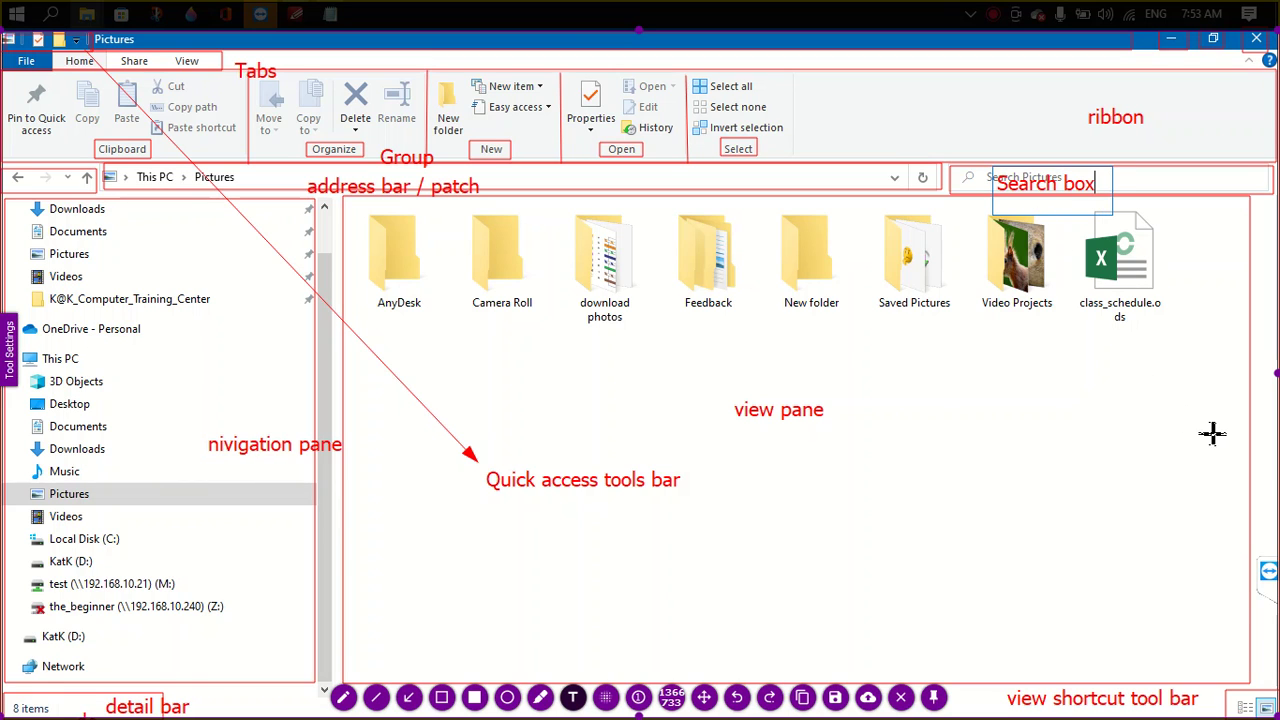
Leave the annotated capture and add the Rename command to File Explorer's Quick Access Toolbar.
{"action": "key", "text": "Escape"}
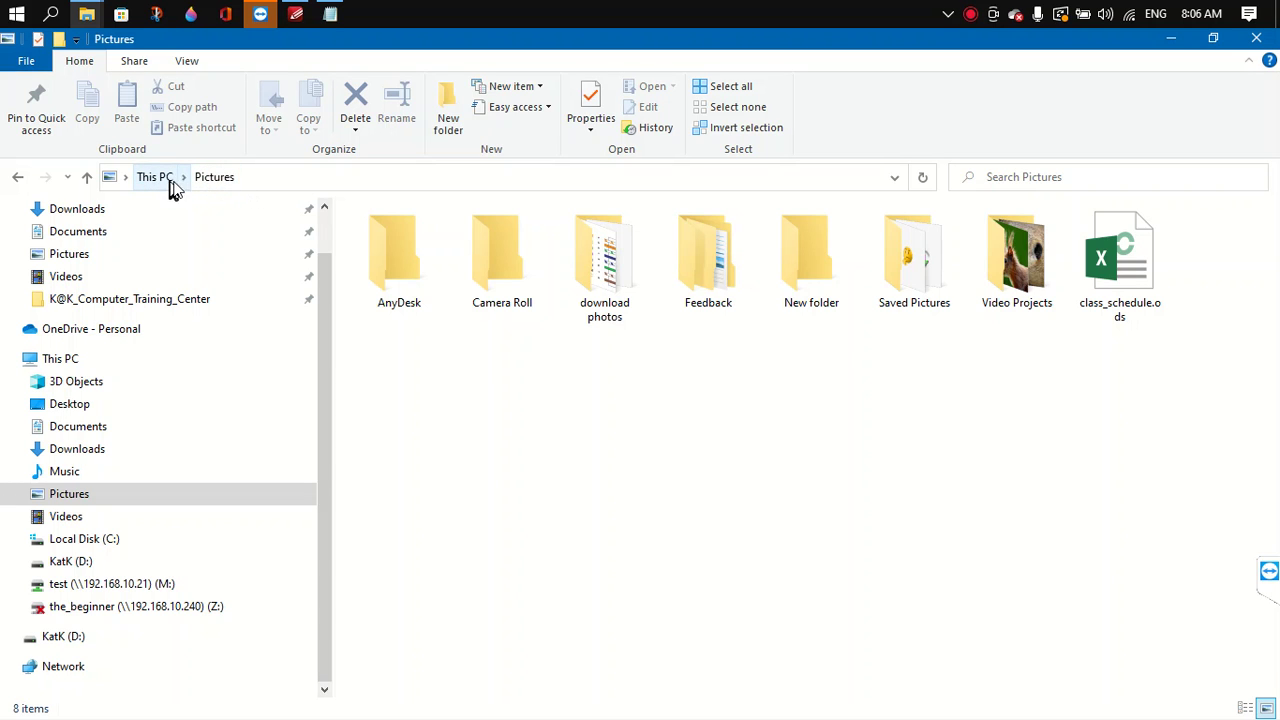
{"action": "left_click", "coordinate": [76, 40]}
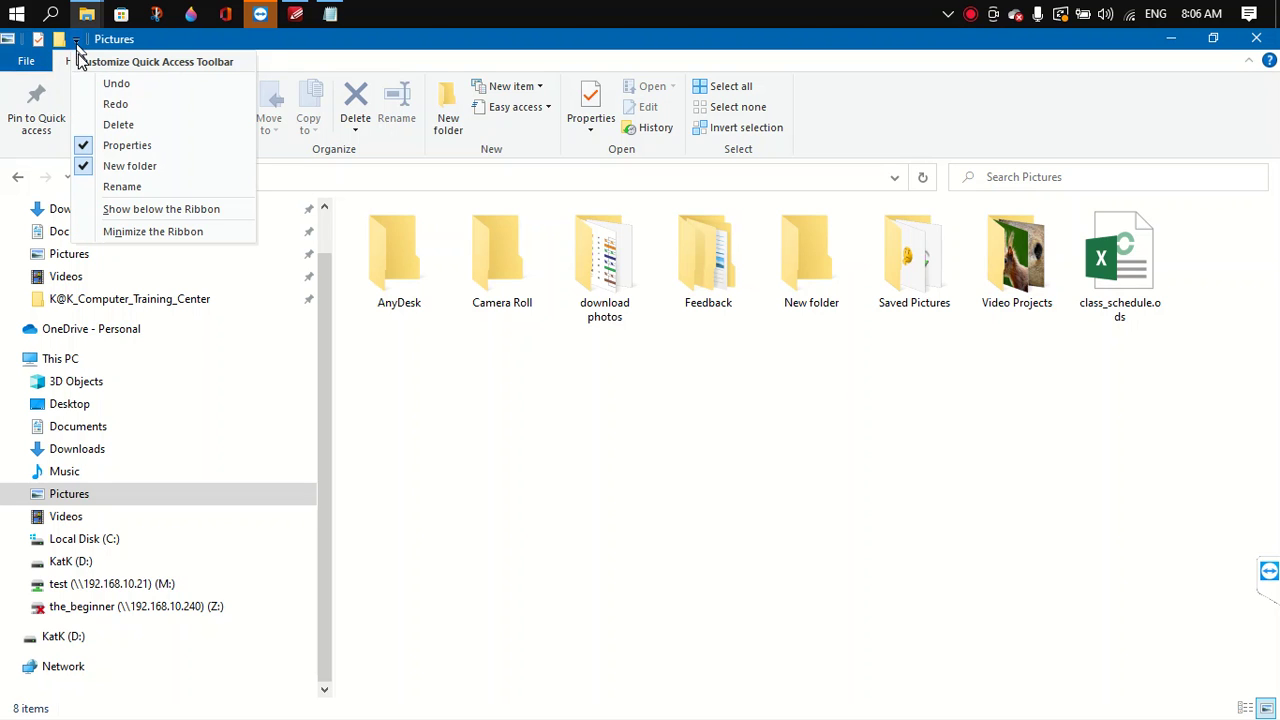
{"action": "left_click", "coordinate": [88, 189]}
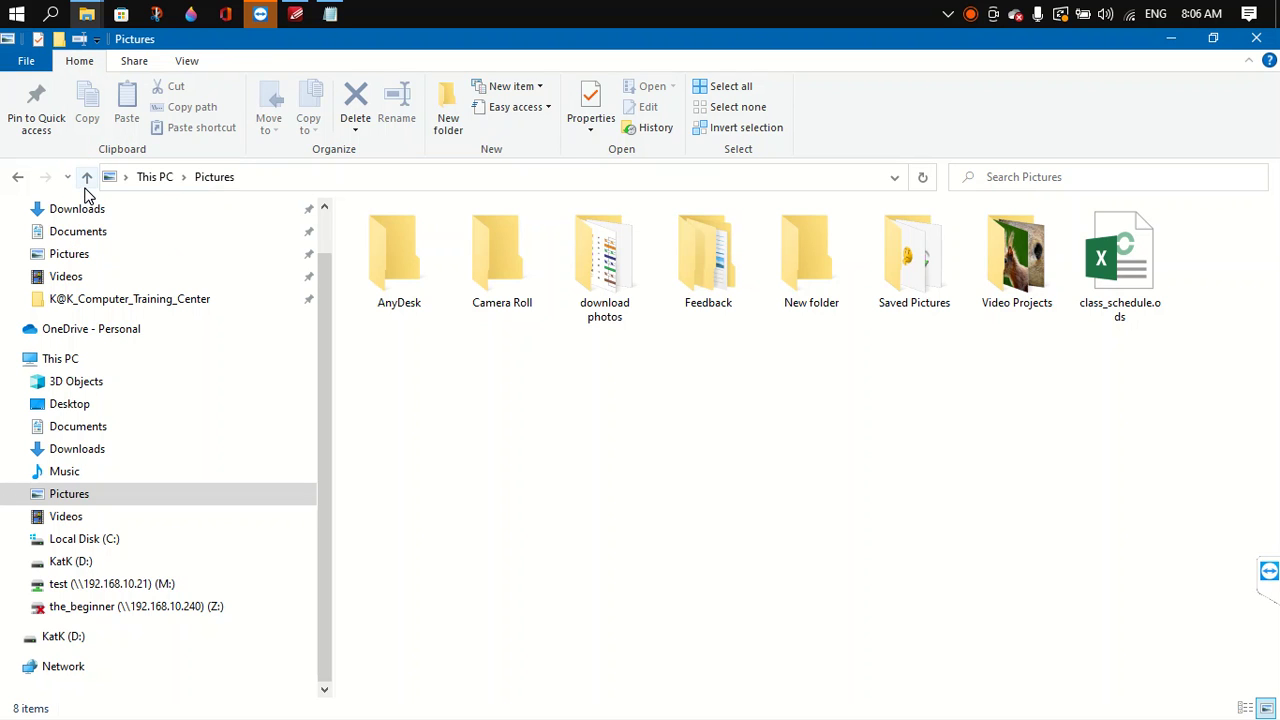
Try the Quick Access Toolbar's Rename command on the AnyDesk folder, keeping its existing name.
{"action": "left_click", "coordinate": [95, 40]}
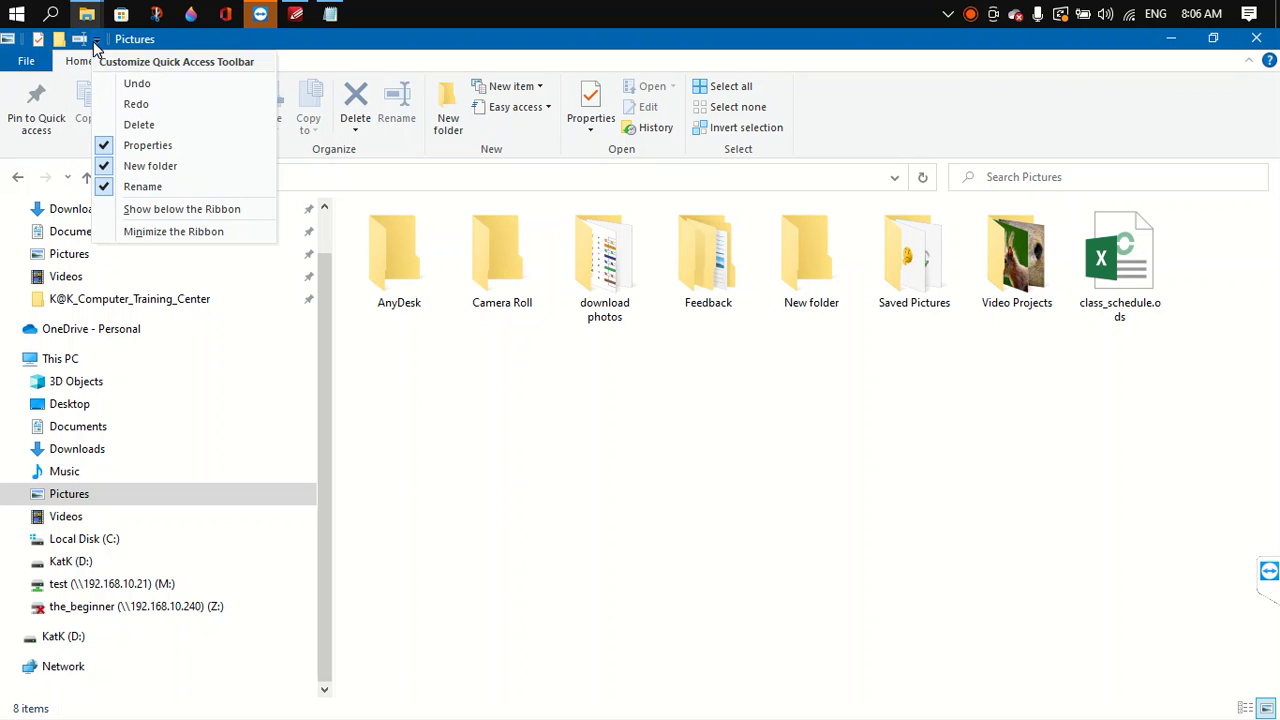
{"action": "left_click", "coordinate": [575, 452]}
{"action": "left_click", "coordinate": [406, 298]}
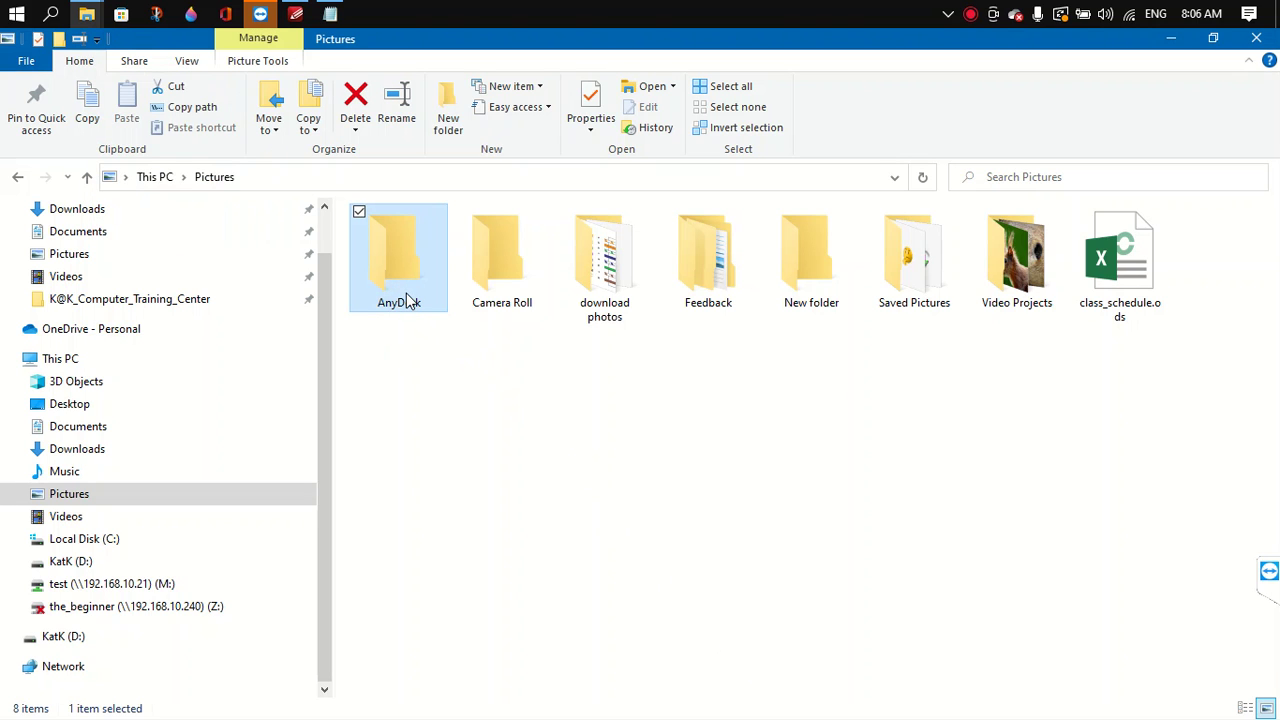
{"action": "left_click", "coordinate": [79, 39]}
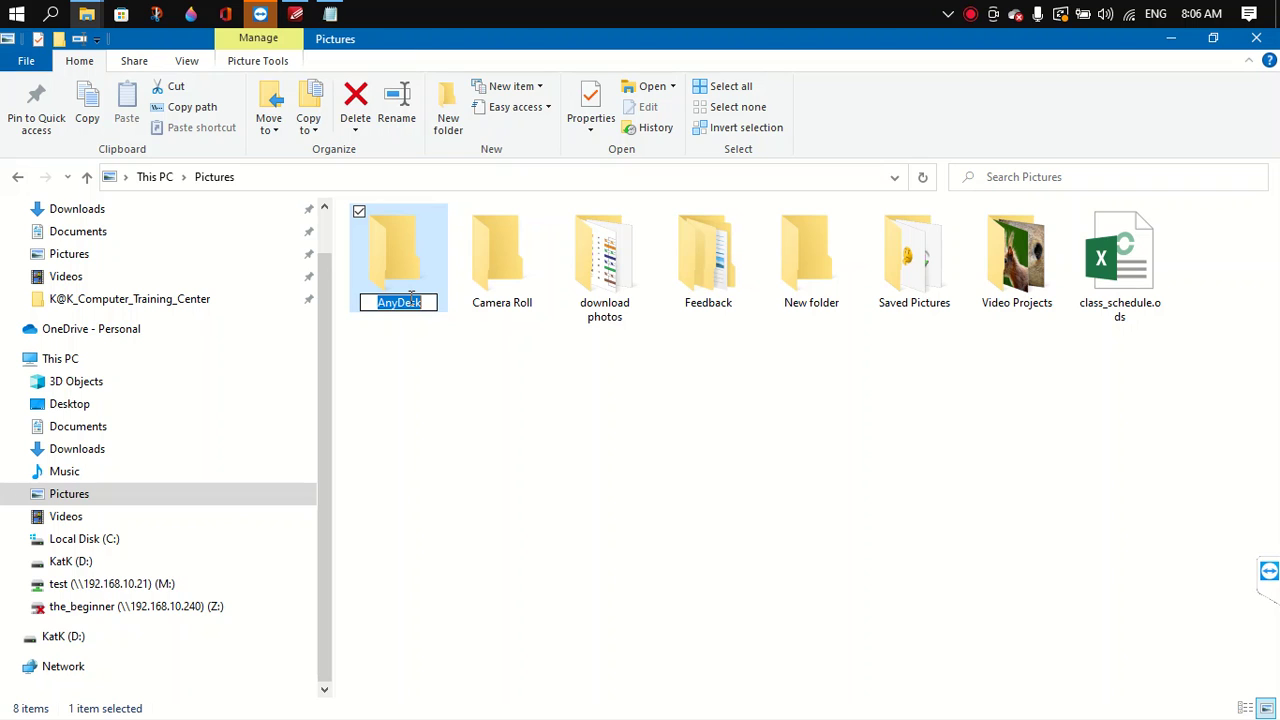
{"action": "key", "text": "Return"}
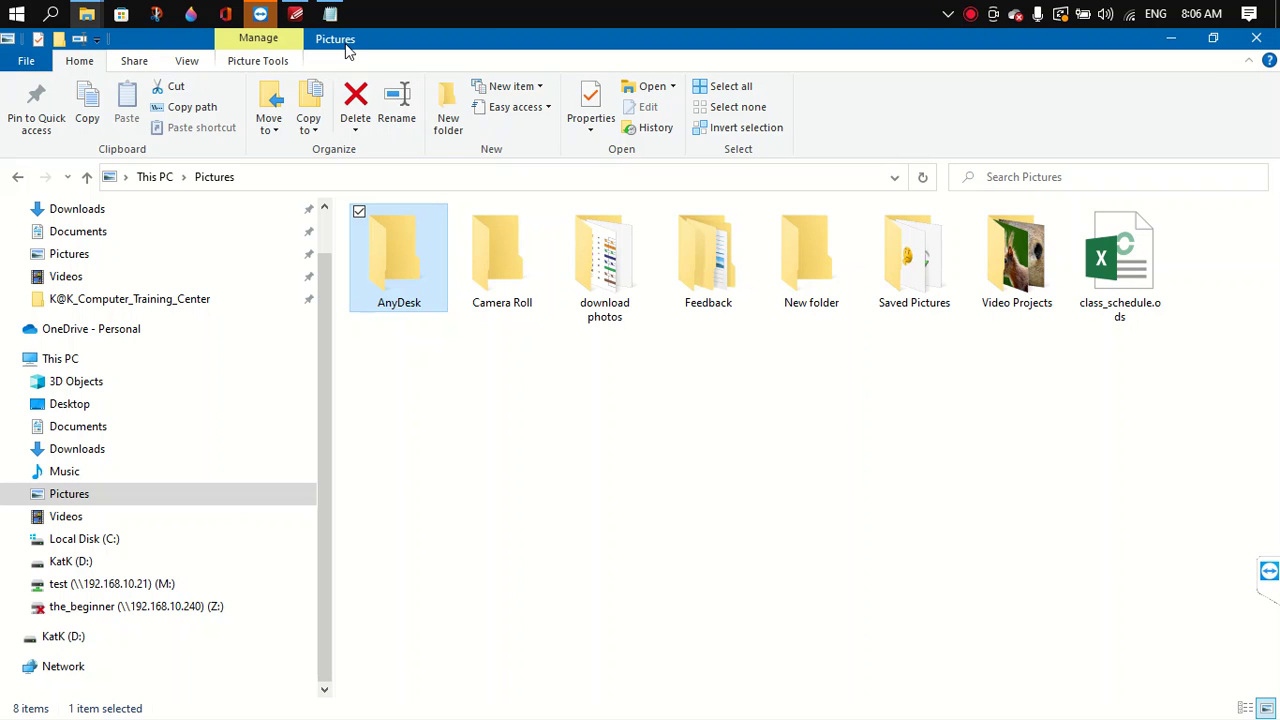
Examine the commands offered under File, Home, Share, View and Picture Tools, with the AnyDesk folder selected and then with nothing selected.
{"action": "left_click", "coordinate": [27, 64]}
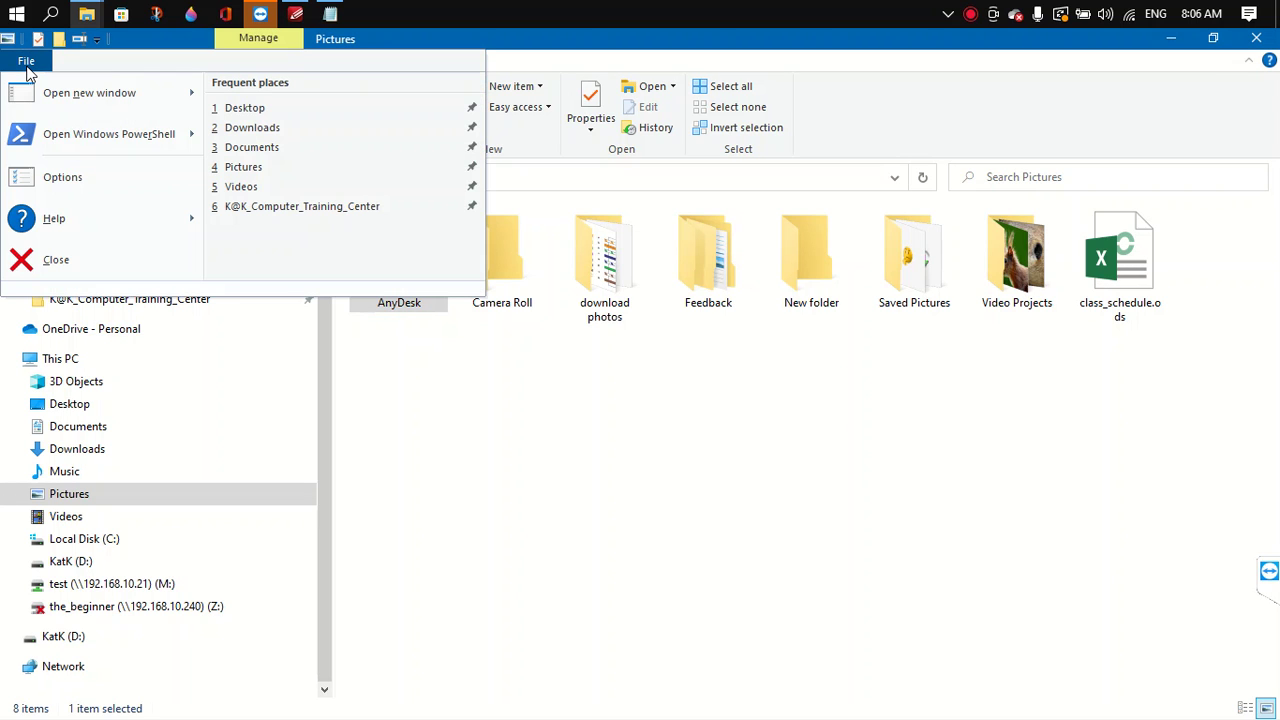
{"action": "left_click", "coordinate": [27, 64]}
{"action": "left_click", "coordinate": [27, 64]}
{"action": "left_click", "coordinate": [30, 64]}
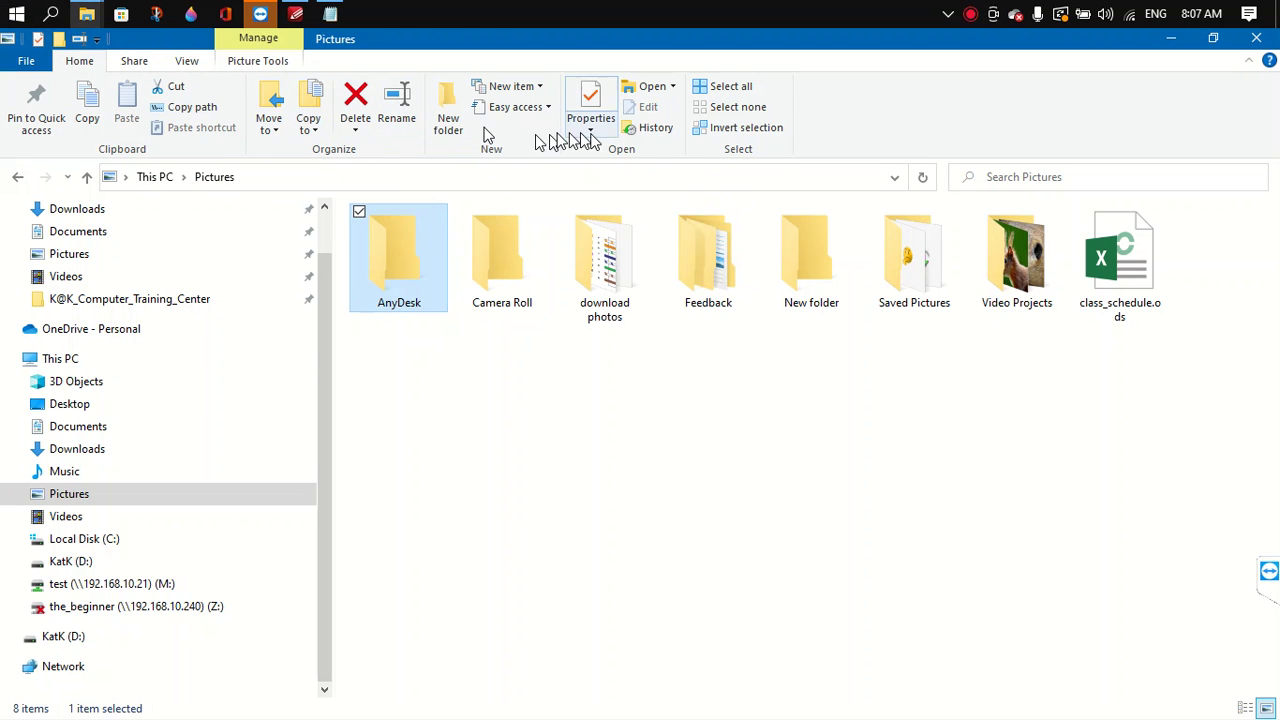
{"action": "left_click", "coordinate": [136, 61]}
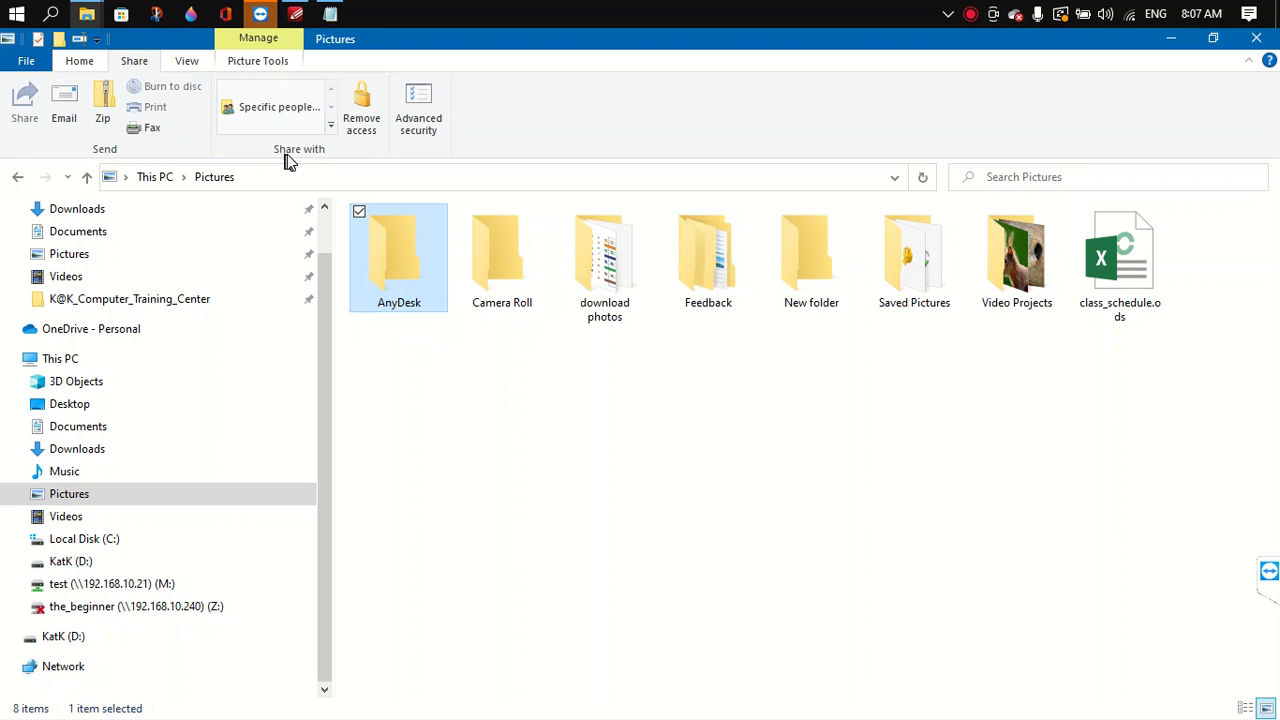
{"action": "left_click", "coordinate": [180, 63]}
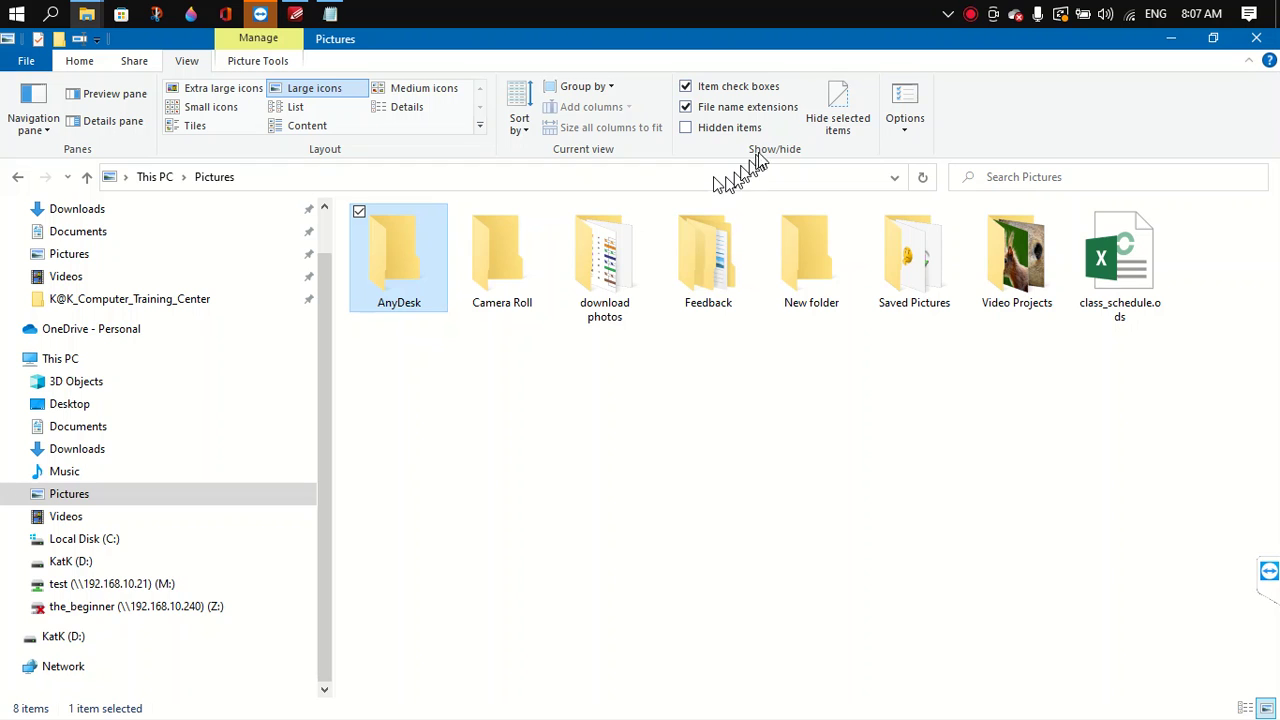
{"action": "left_click", "coordinate": [258, 62]}
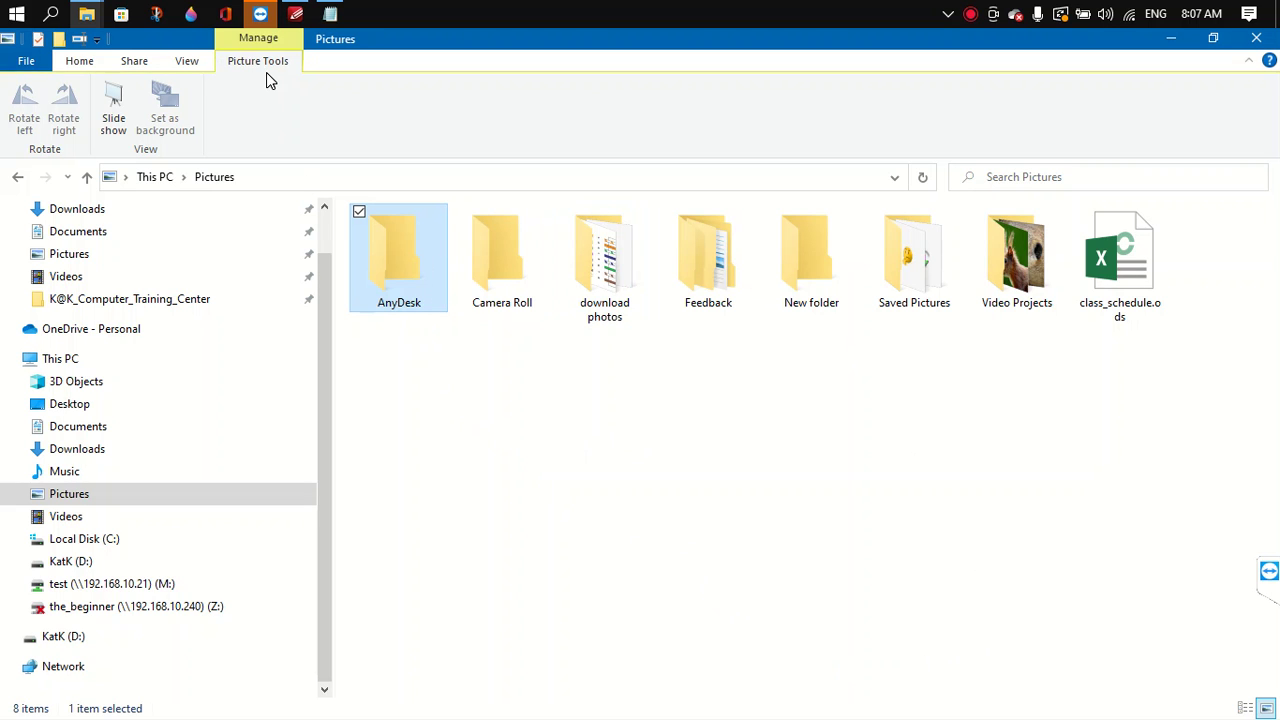
{"action": "left_click", "coordinate": [190, 60]}
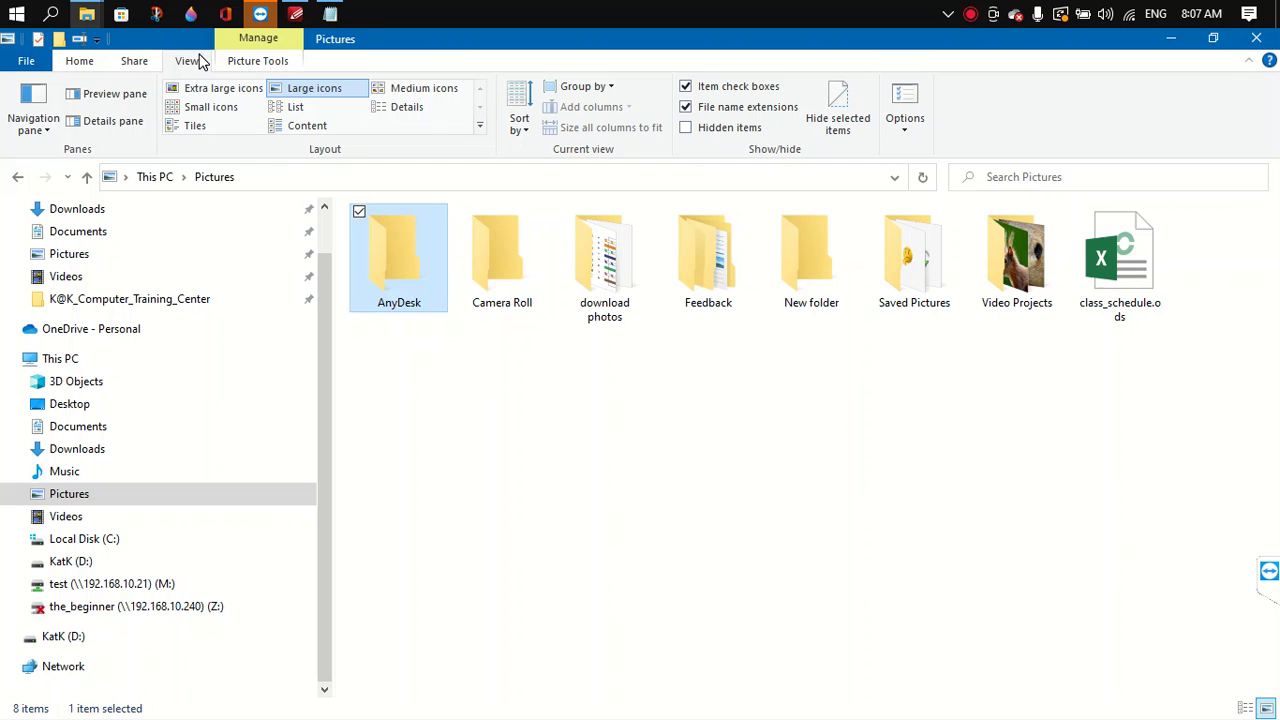
{"action": "left_click", "coordinate": [476, 455]}
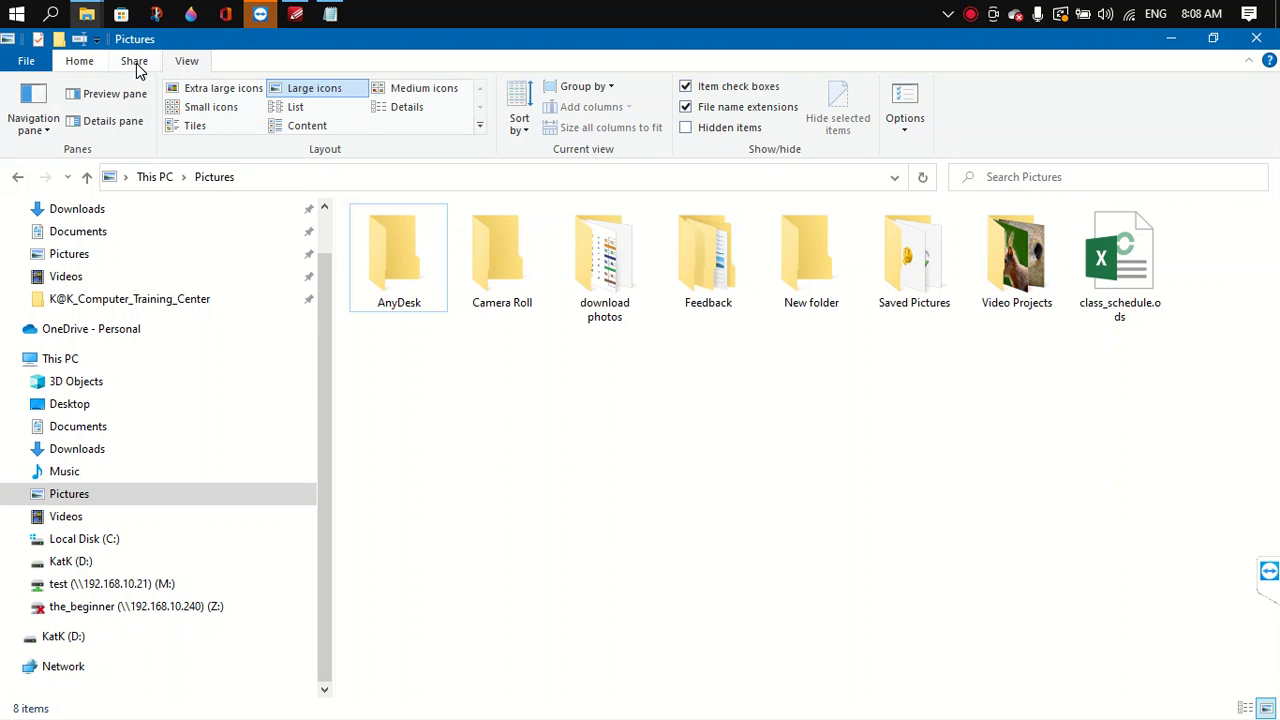
{"action": "left_click", "coordinate": [80, 62]}
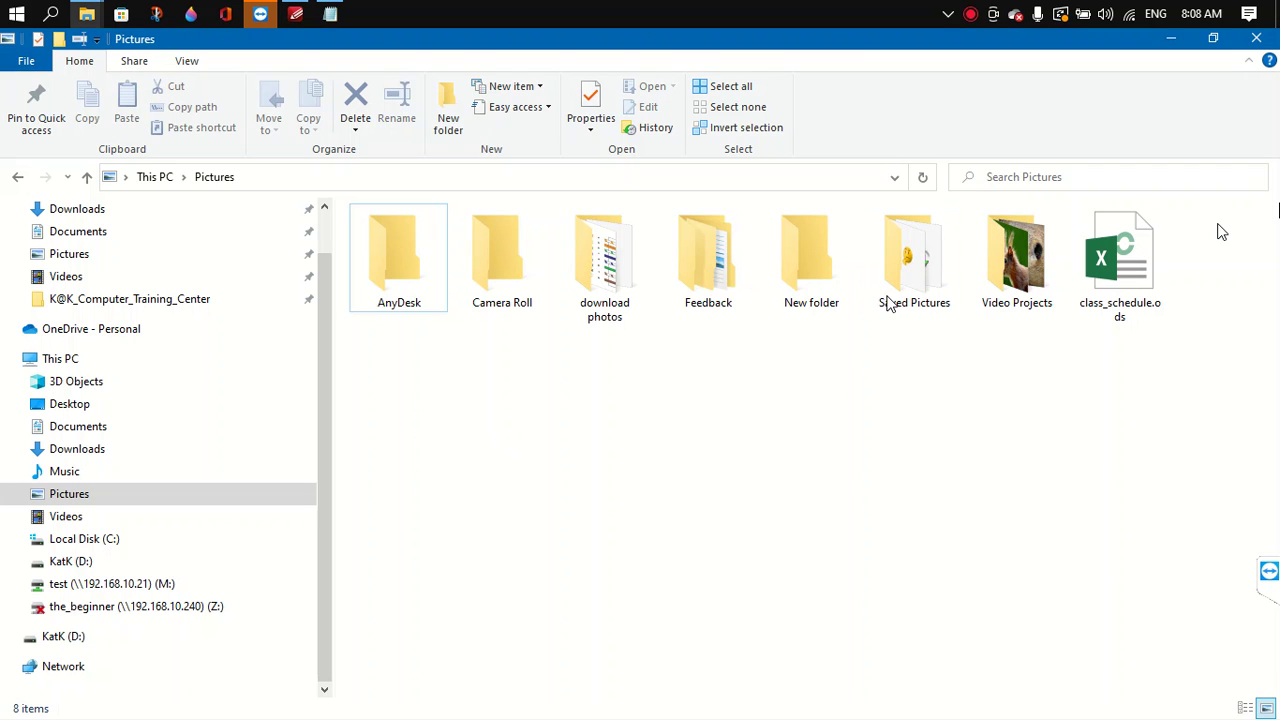
Demonstrate minimizing and expanding the ribbon several times, leaving it expanded.
{"action": "left_click", "coordinate": [1245, 63]}
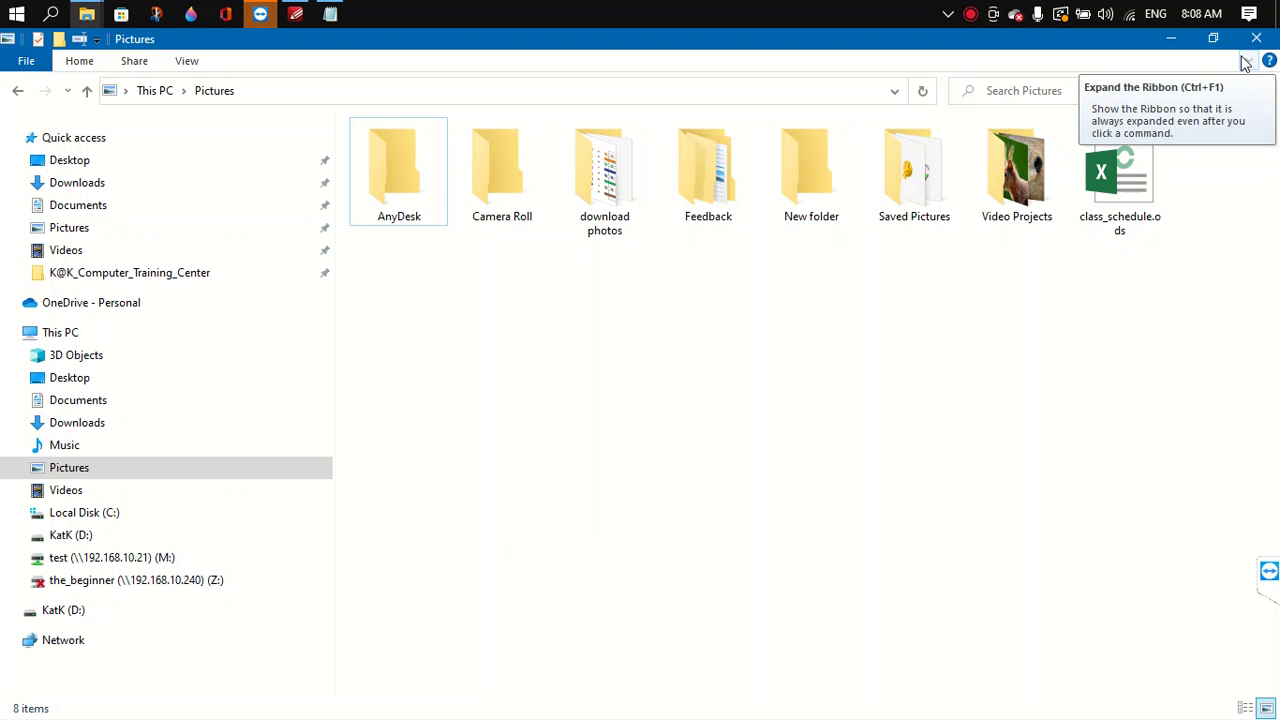
{"action": "left_click", "coordinate": [1245, 63]}
{"action": "left_click", "coordinate": [1245, 63]}
{"action": "left_click", "coordinate": [1245, 63]}
{"action": "left_click", "coordinate": [1245, 63]}
{"action": "left_click", "coordinate": [1245, 63]}
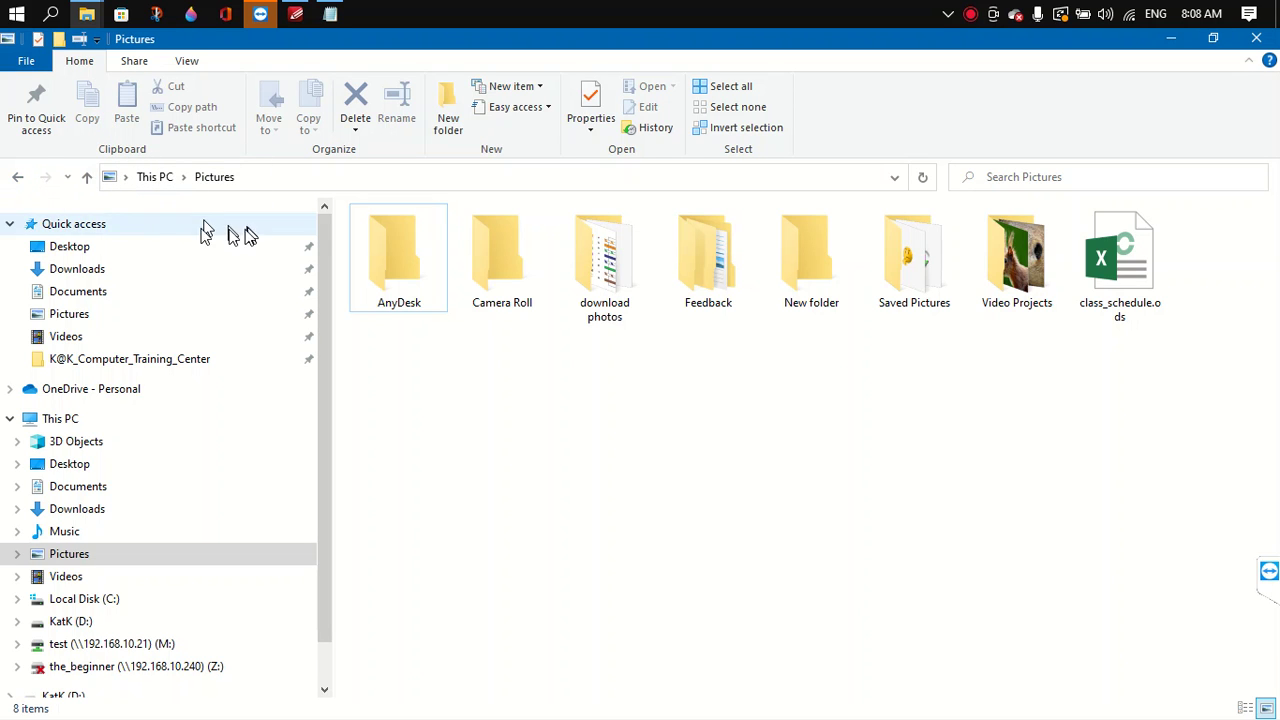
Demonstrate back and forward navigation between Pictures and This PC, ending in This PC.
{"action": "left_click", "coordinate": [18, 179]}
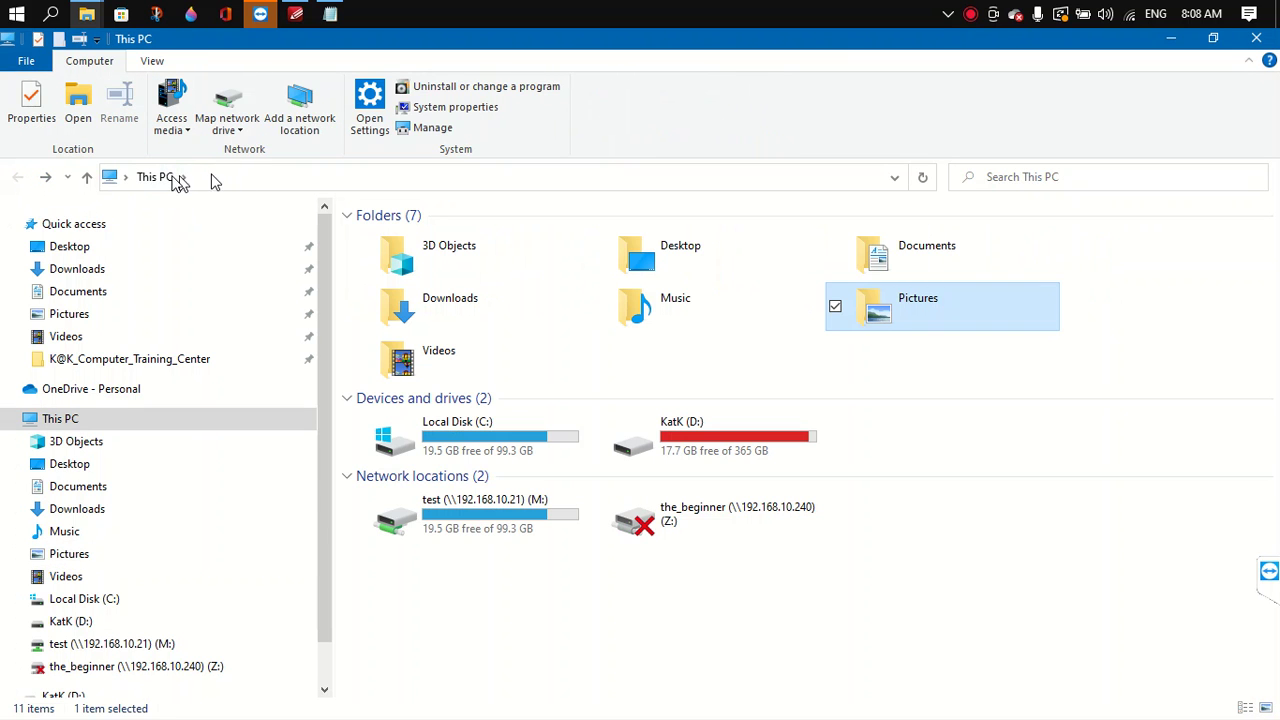
{"action": "left_click", "coordinate": [45, 177]}
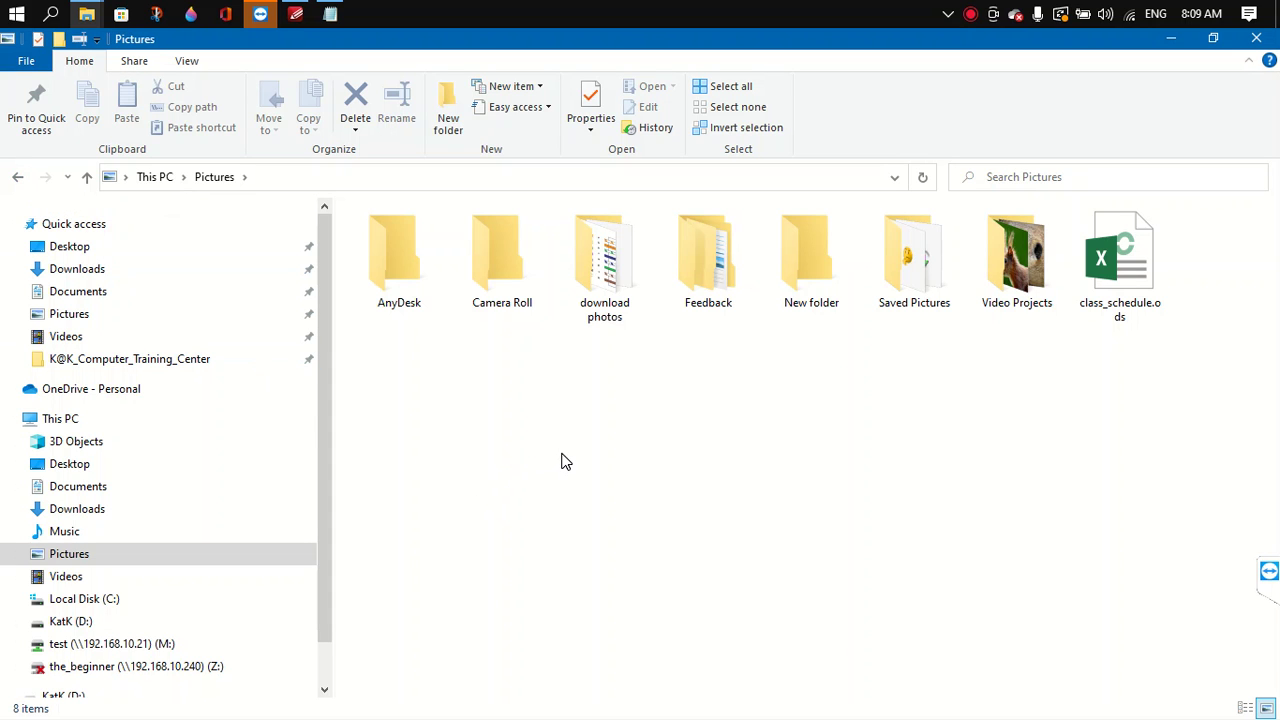
{"action": "key", "text": "alt+Left"}
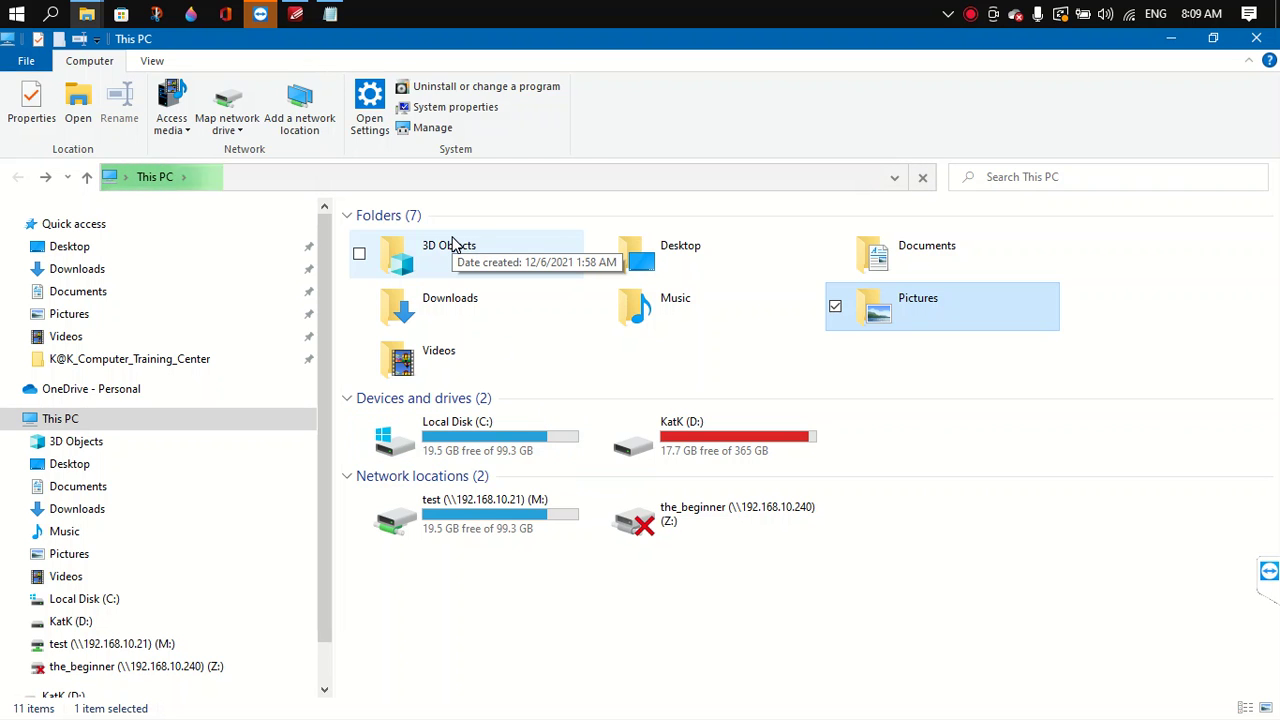
{"action": "key", "text": "alt+Right"}
{"action": "key", "text": "alt+Left"}
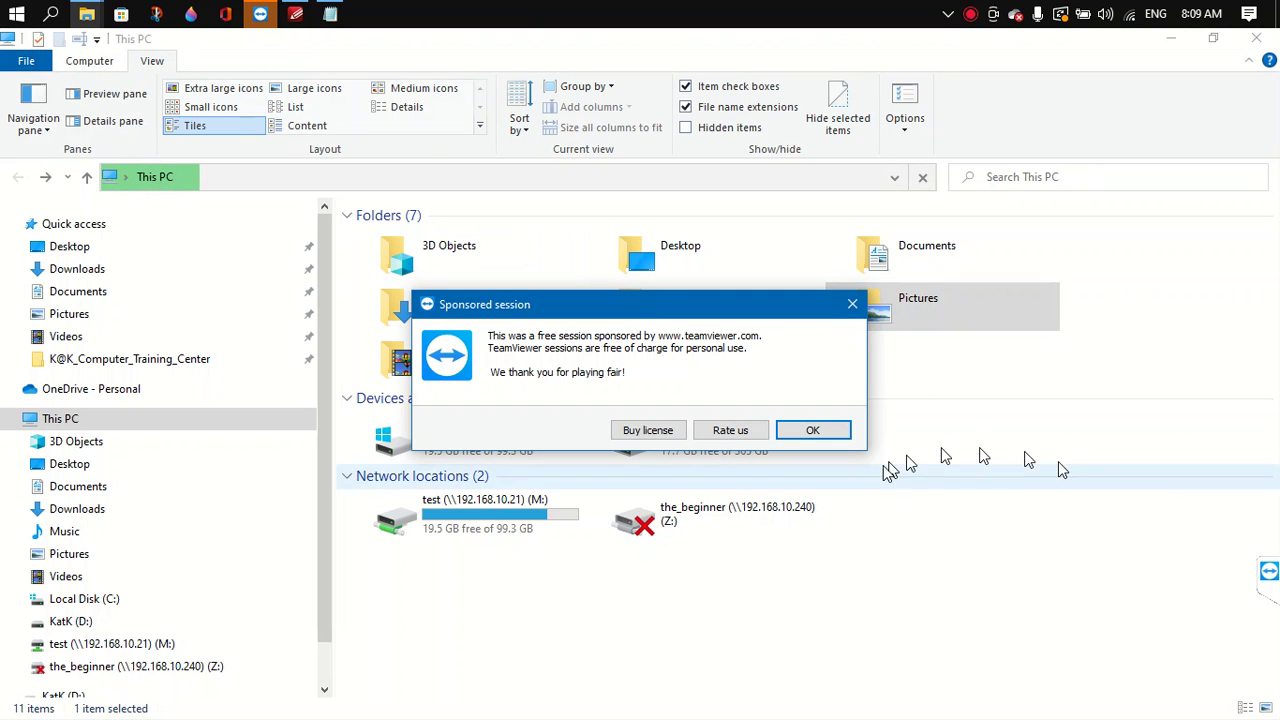
Dismiss the TeamViewer sponsored session notice, grant BEGINNER_01 access to view the screen, and collapse the session panel.
{"action": "left_click", "coordinate": [813, 431]}
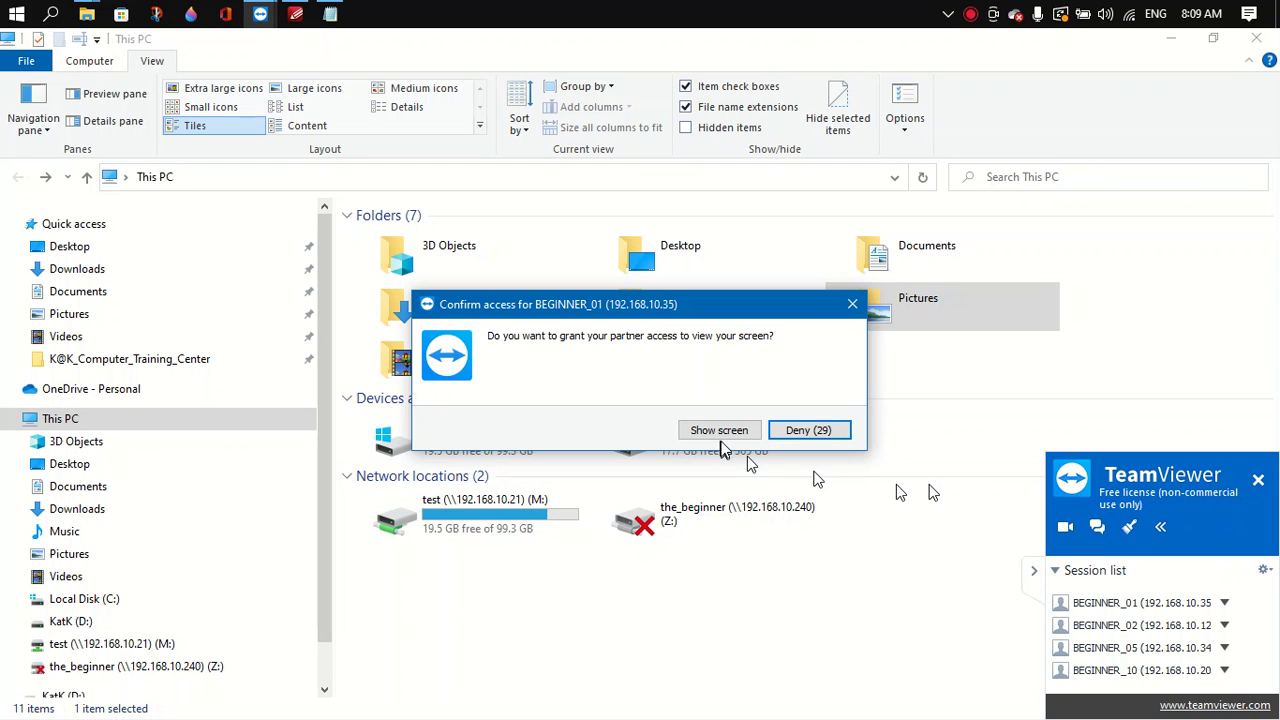
{"action": "left_click", "coordinate": [718, 432]}
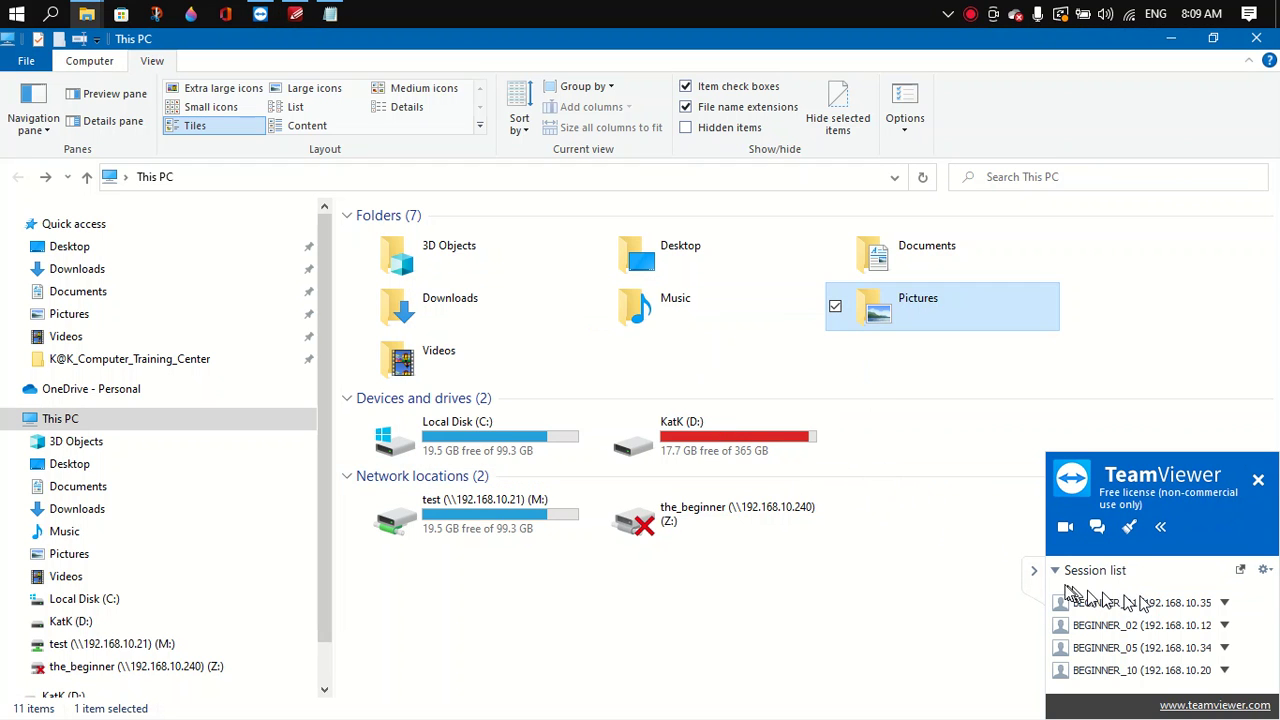
{"action": "left_click", "coordinate": [1036, 572]}
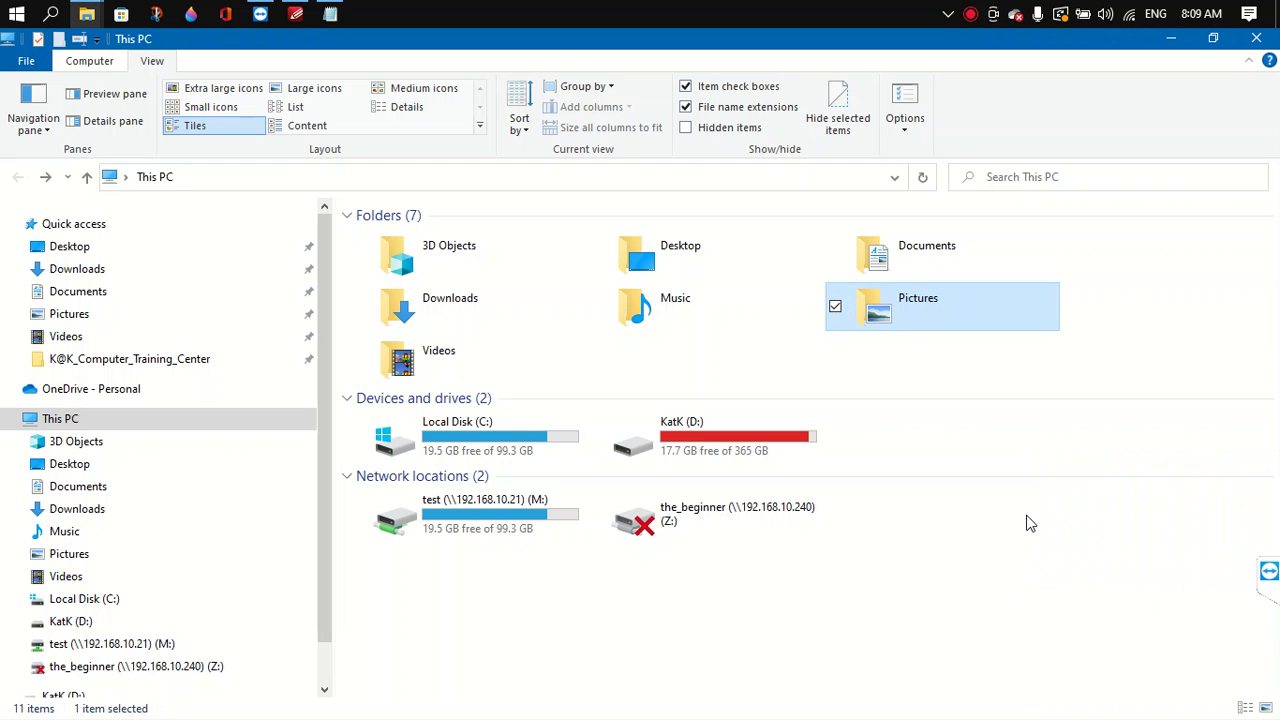
Open the Pictures folder from This PC, return to This PC, and reopen Pictures.
{"action": "key", "text": "Return"}
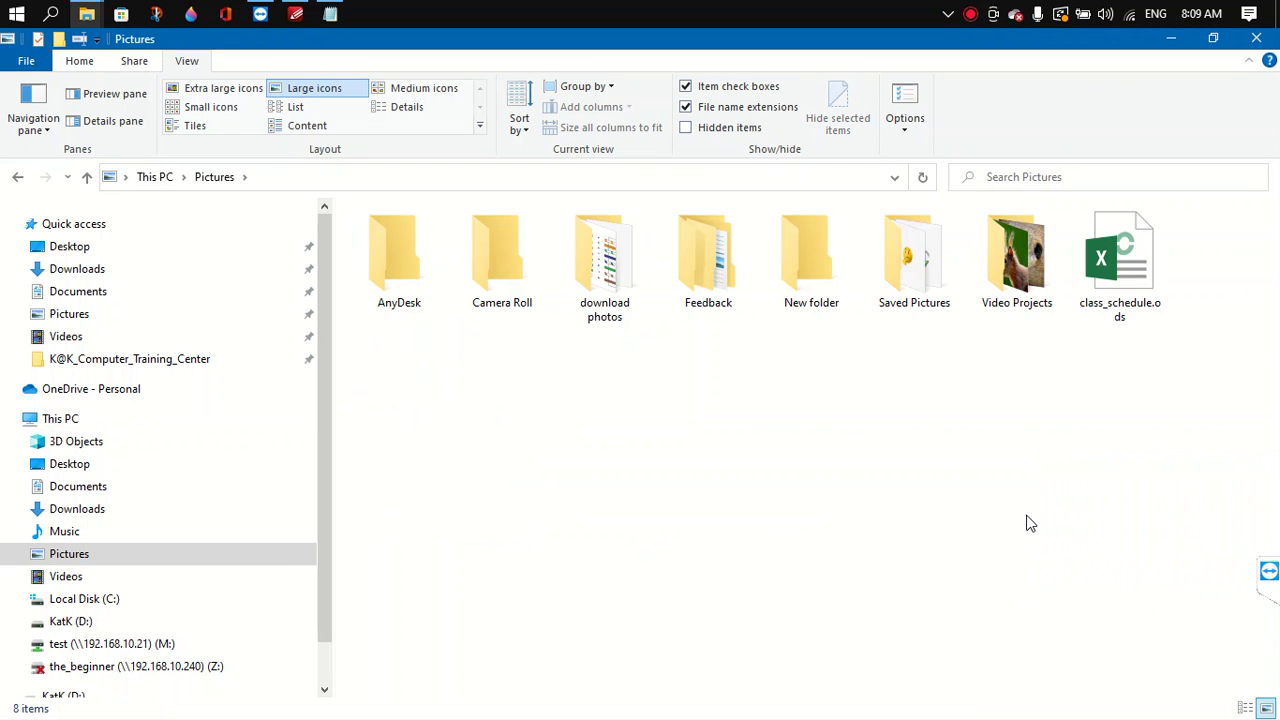
{"action": "key", "text": "BackSpace"}
{"action": "key", "text": "Return"}
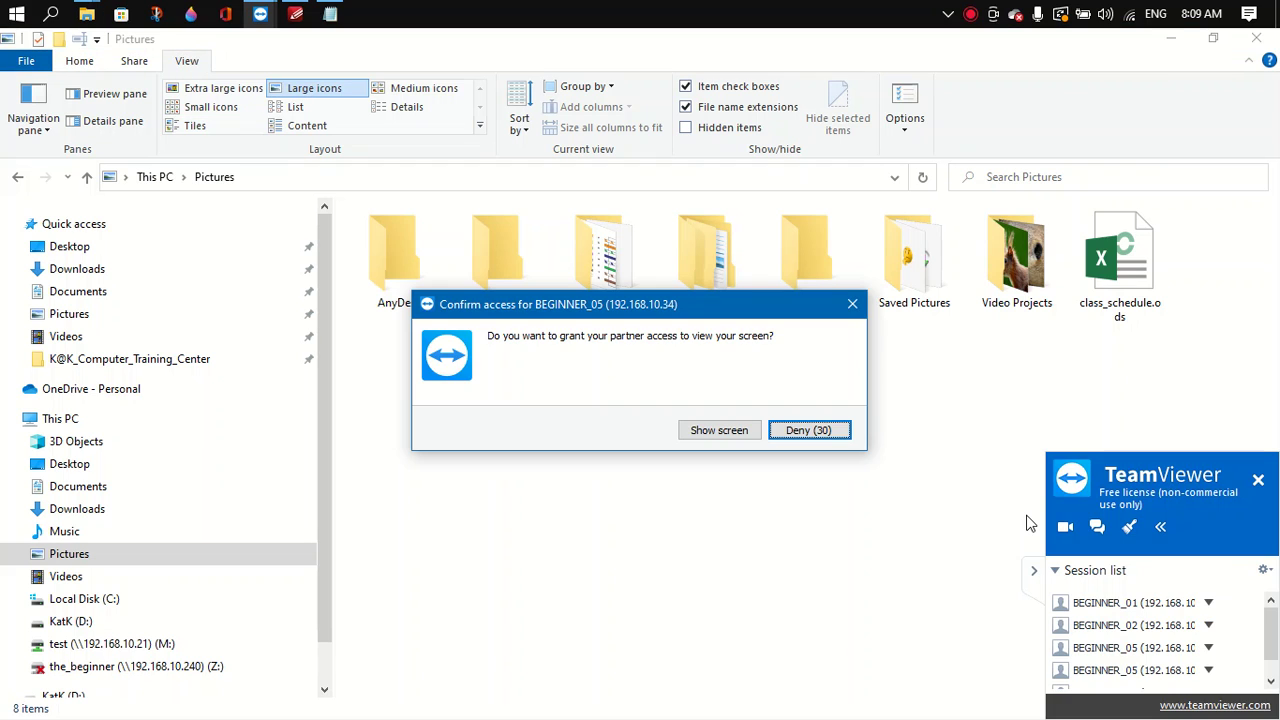
Grant BEGINNER_05 access to view the screen in TeamViewer and collapse the session panel.
{"action": "left_click", "coordinate": [736, 434]}
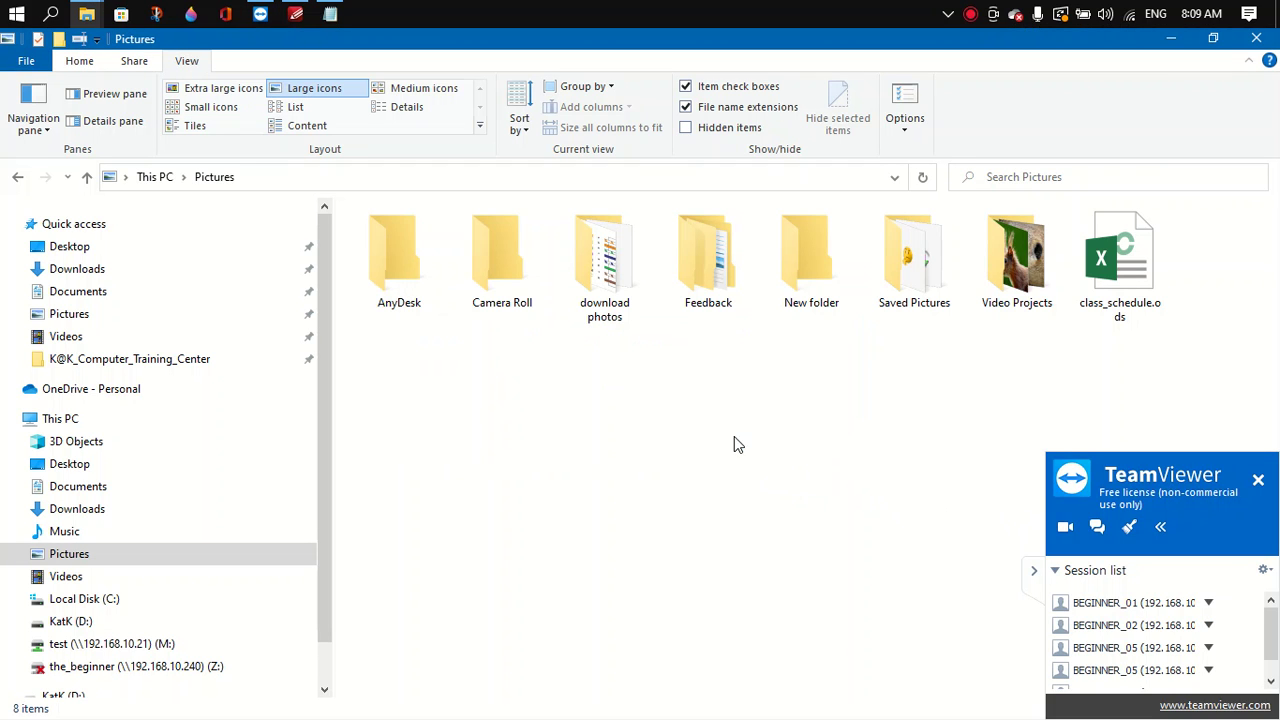
{"action": "left_click", "coordinate": [1030, 573]}
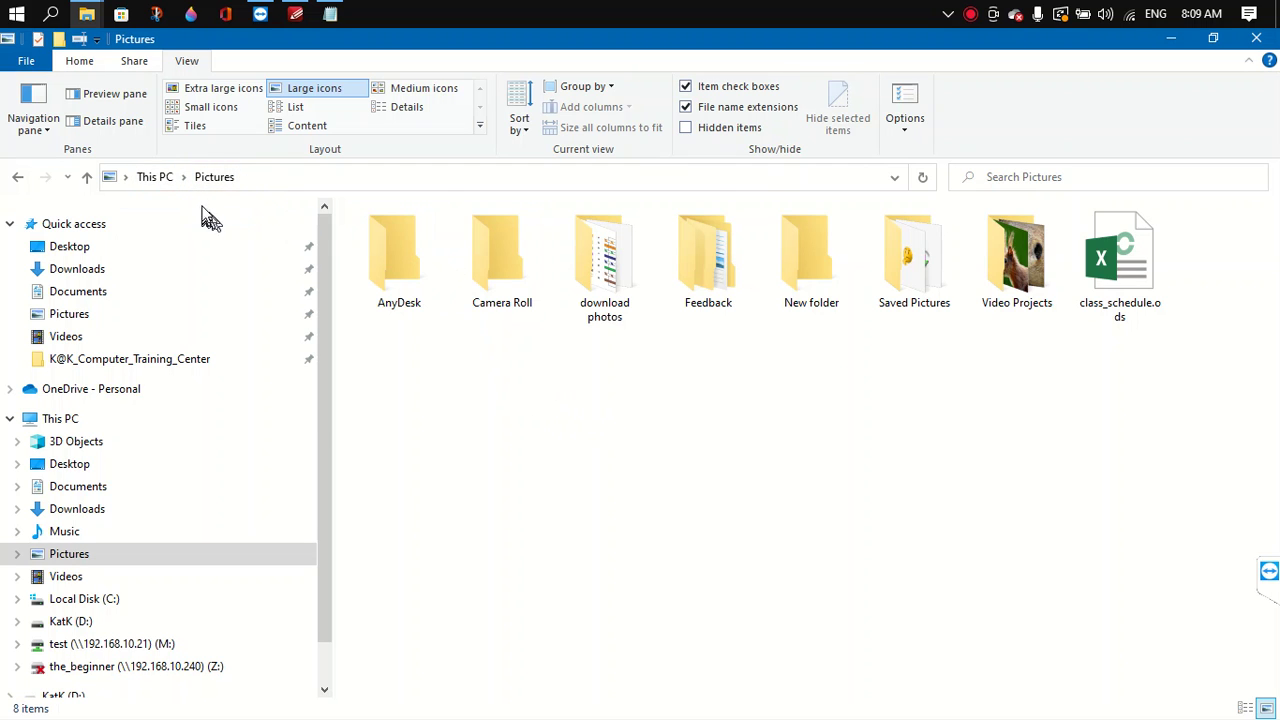
Open the Video Projects folder and select the videos Video_22-02-01_16-40-14.mp4 and Video_22-02-03_11-58-32.mp4.
{"action": "double_click", "coordinate": [972, 248]}
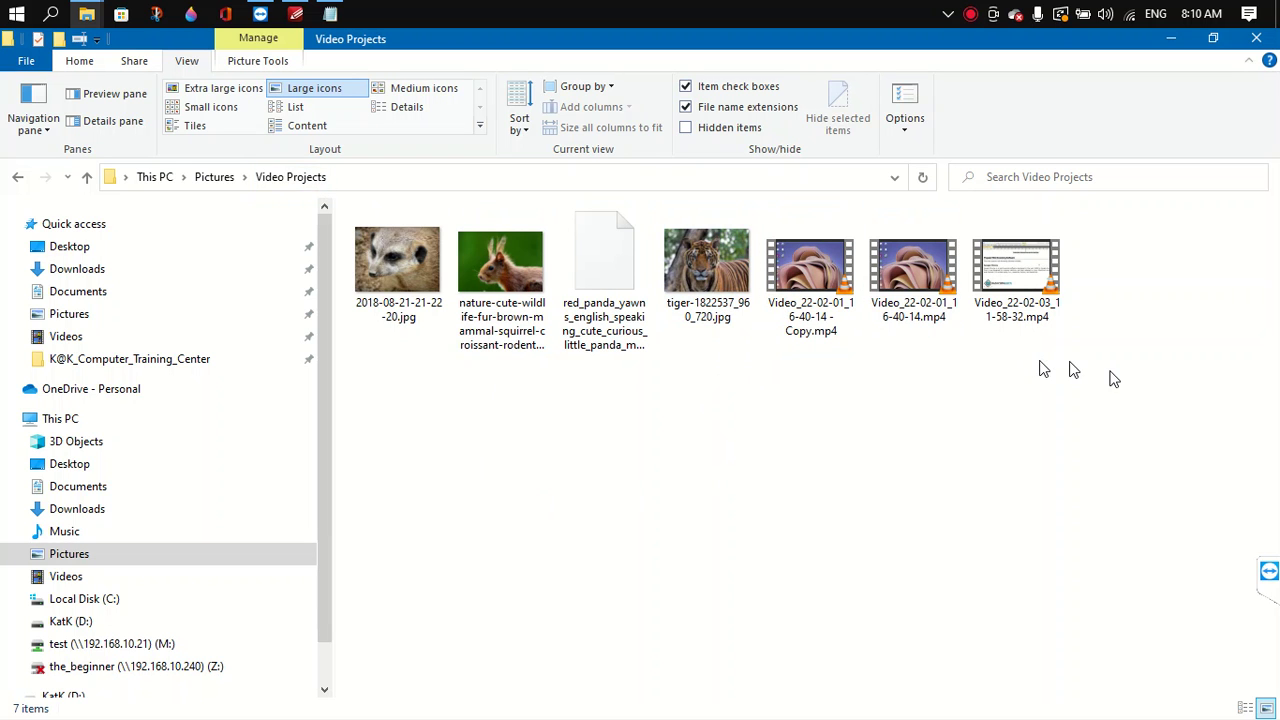
{"action": "left_click_drag", "start_coordinate": [1124, 378], "coordinate": [895, 285]}
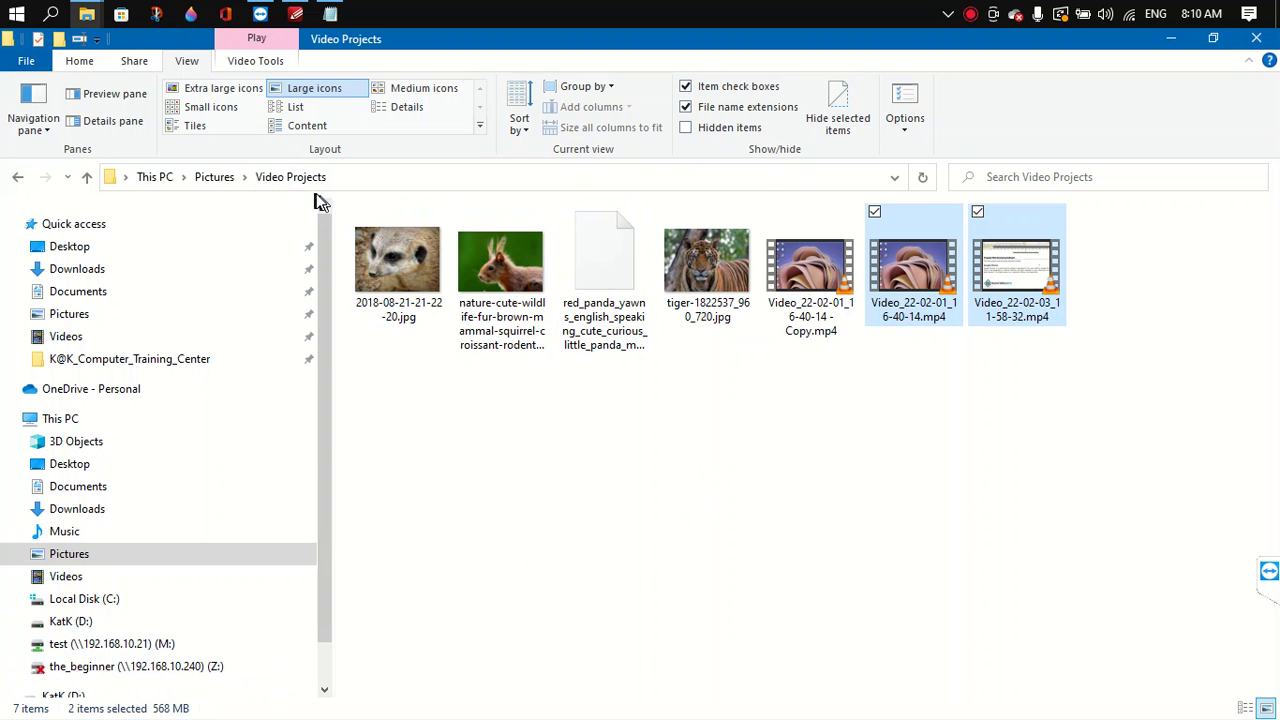
Demonstrate moving between Video Projects and Pictures through the address path and the back and forward history, ending in Video Projects.
{"action": "left_click", "coordinate": [212, 177]}
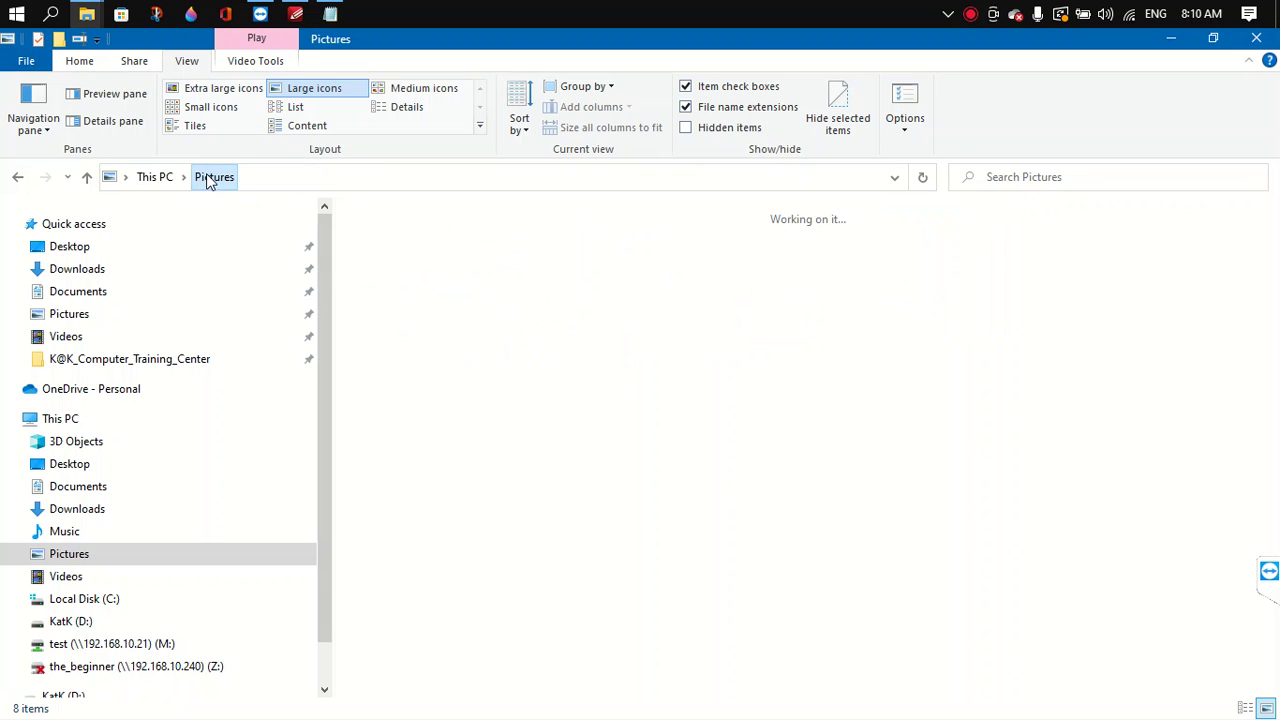
{"action": "left_click", "coordinate": [18, 178]}
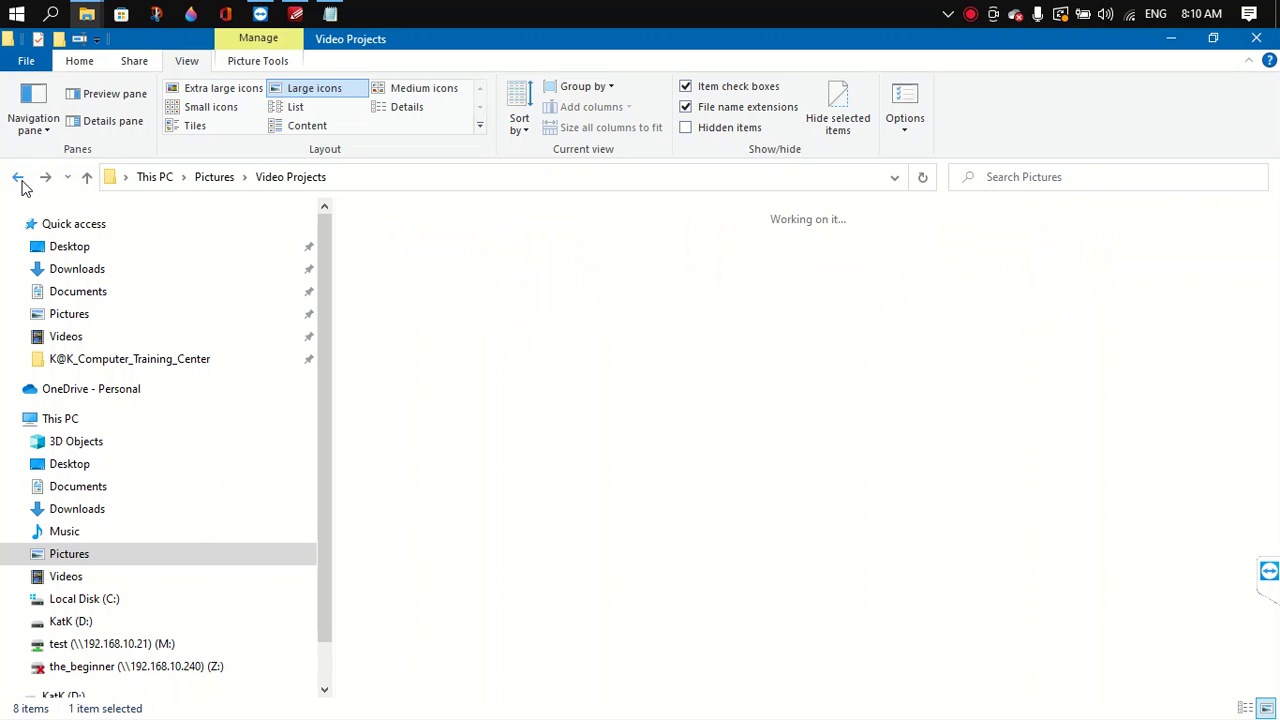
{"action": "left_click", "coordinate": [212, 177]}
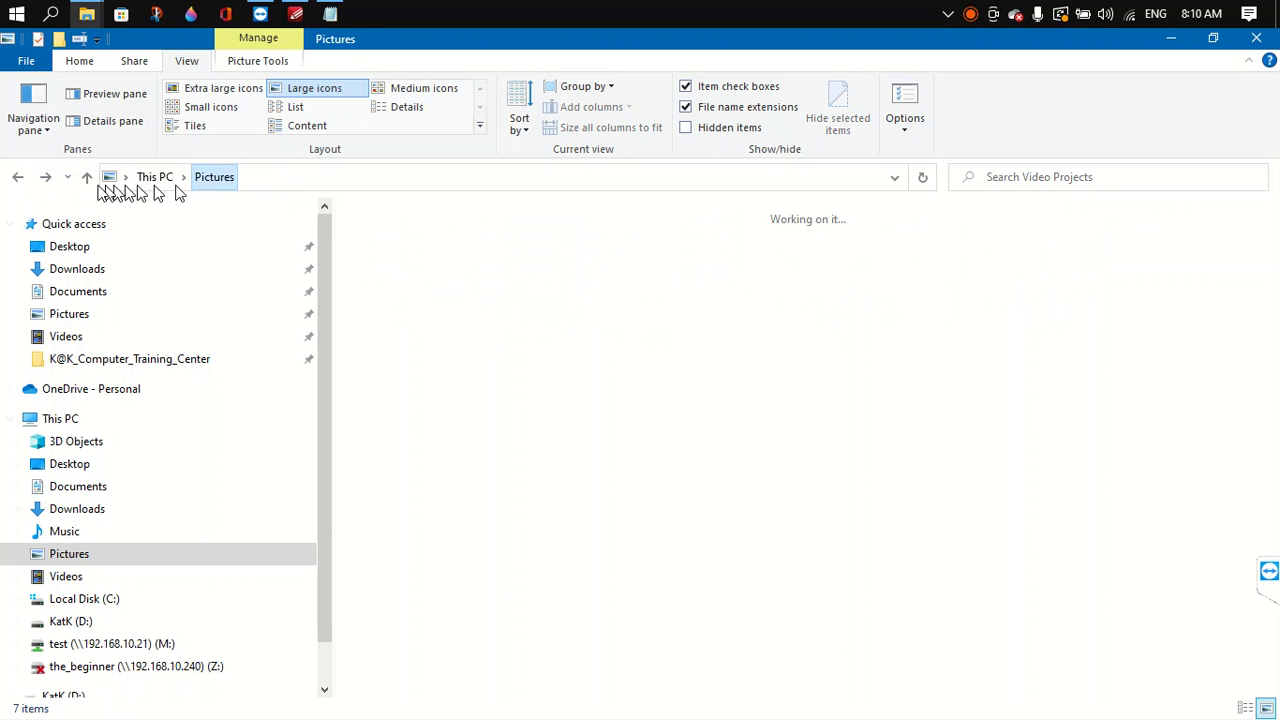
{"action": "left_click", "coordinate": [19, 178]}
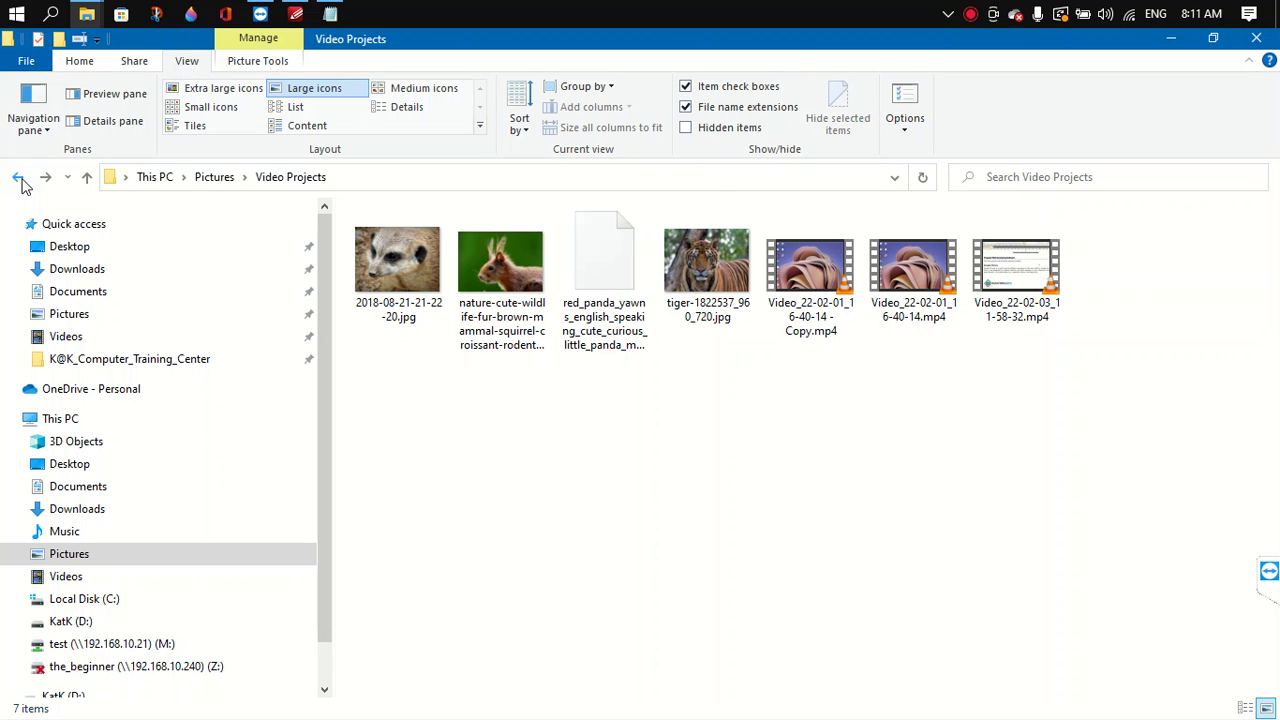
{"action": "left_click", "coordinate": [19, 178]}
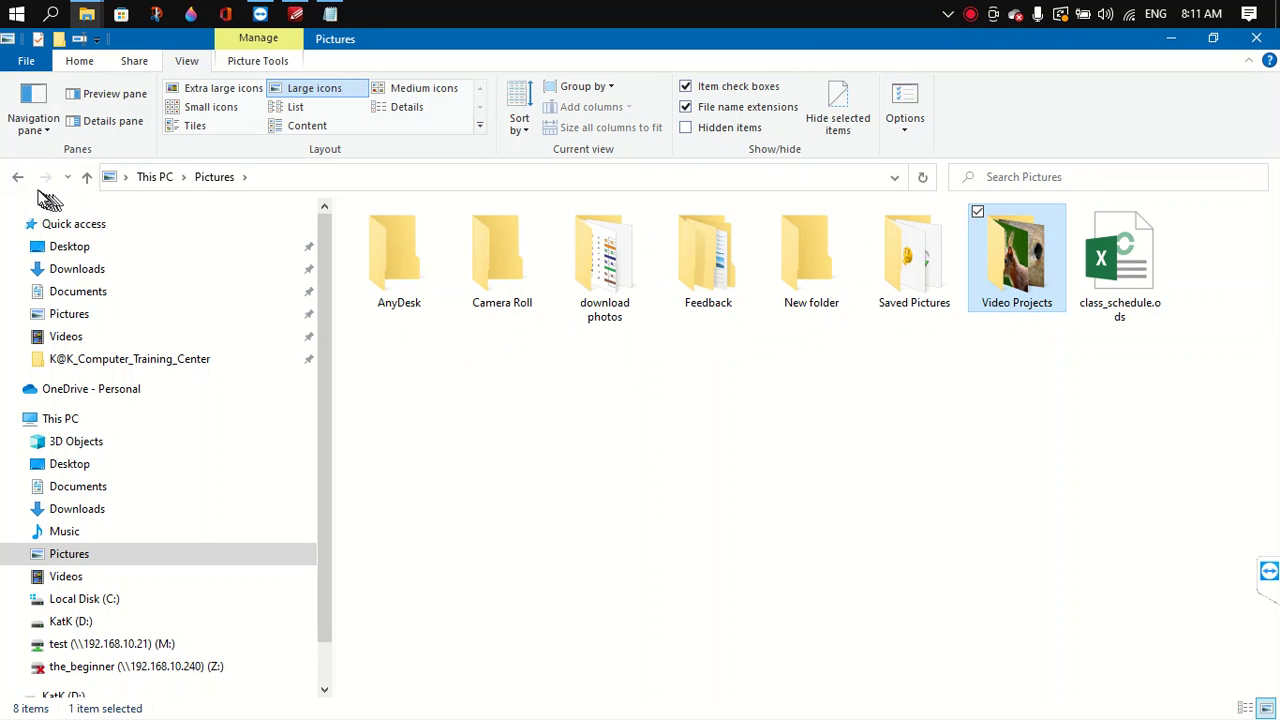
{"action": "left_click", "coordinate": [45, 177]}
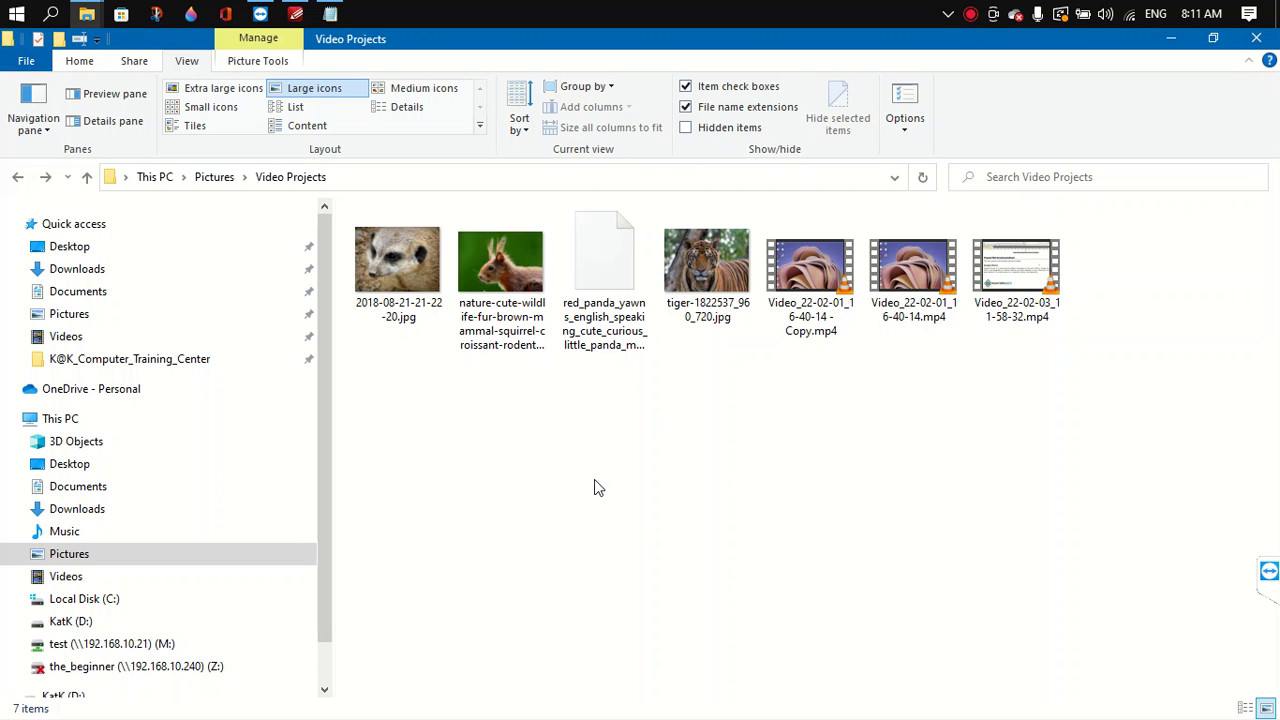
List the subfolders of Pictures from the address path, then close the list and stay in Video Projects.
{"action": "left_click", "coordinate": [245, 178]}
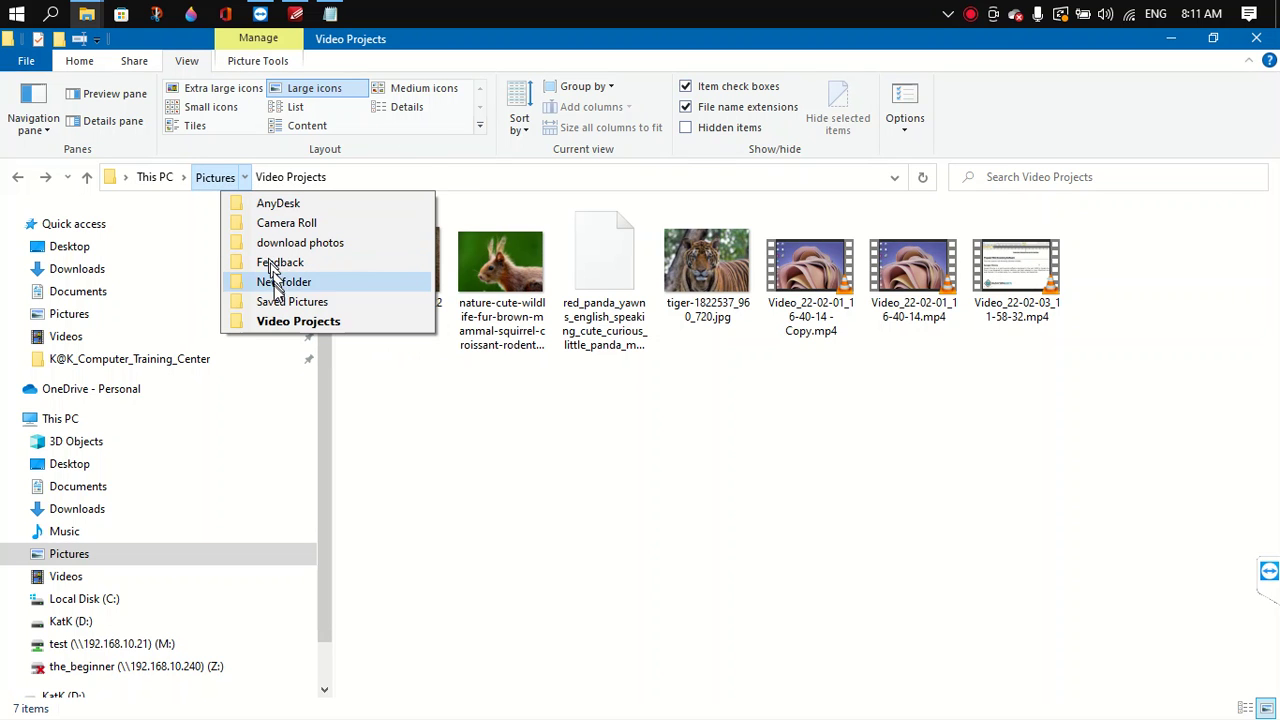
{"action": "left_click", "coordinate": [288, 180]}
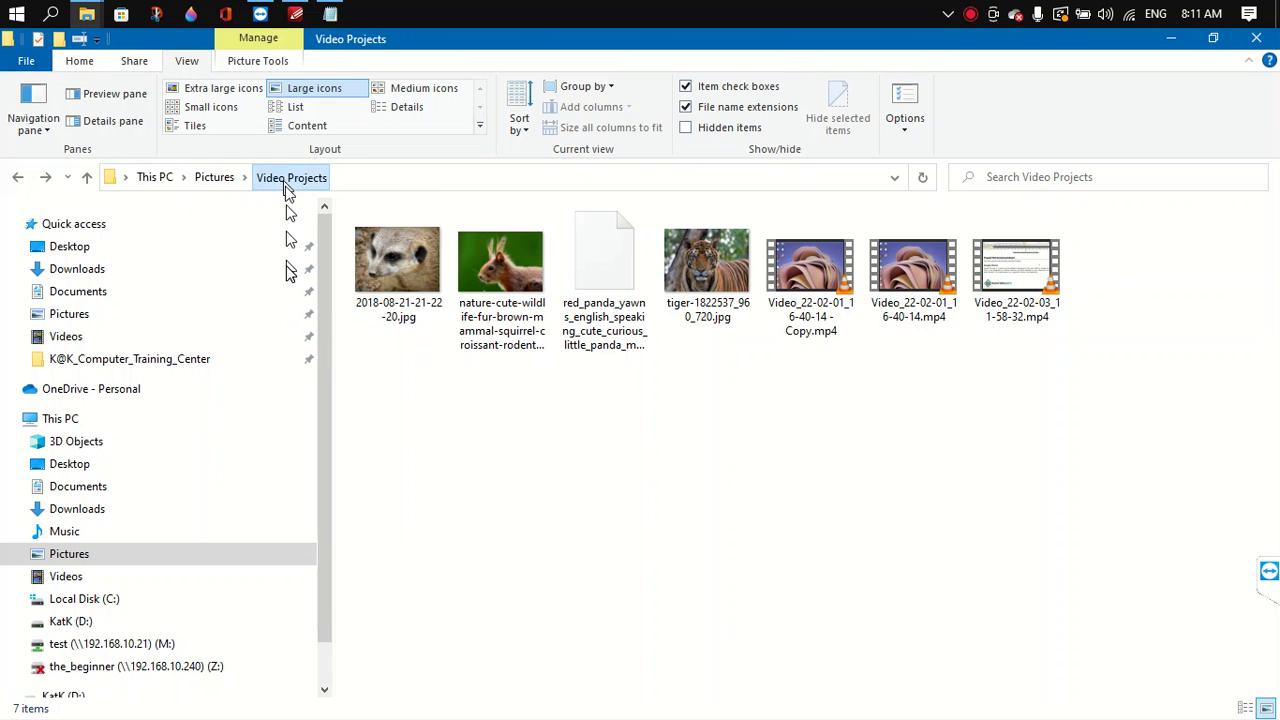
List the subfolders of Pictures from the address path and open the download photos folder.
{"action": "left_click", "coordinate": [246, 180]}
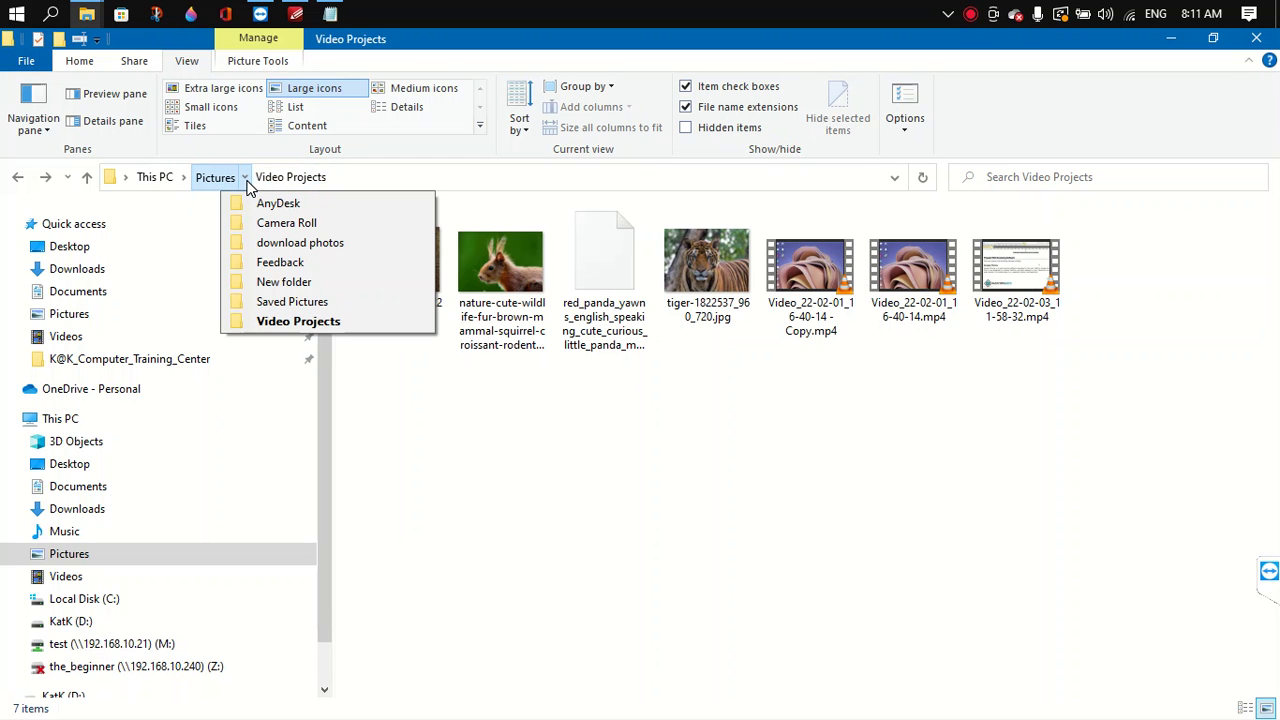
{"action": "left_click", "coordinate": [184, 180]}
{"action": "key", "text": "Right"}
{"action": "left_click", "coordinate": [502, 444]}
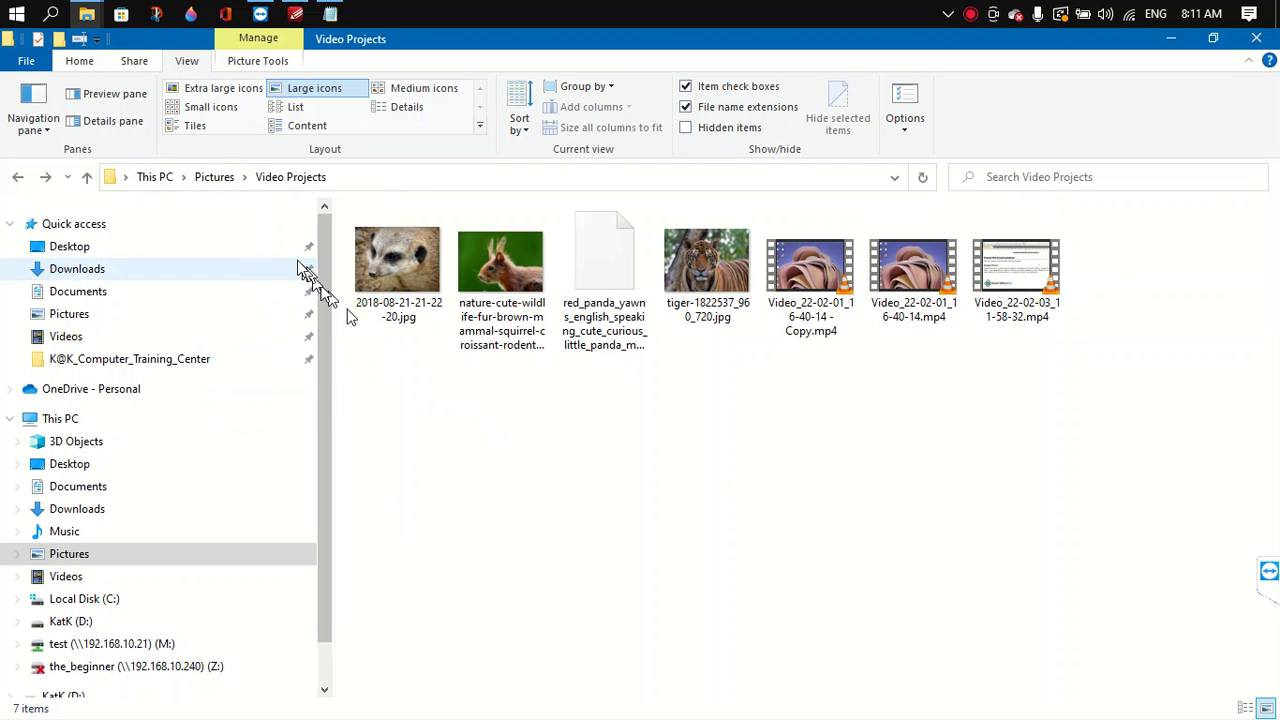
{"action": "left_click", "coordinate": [244, 178]}
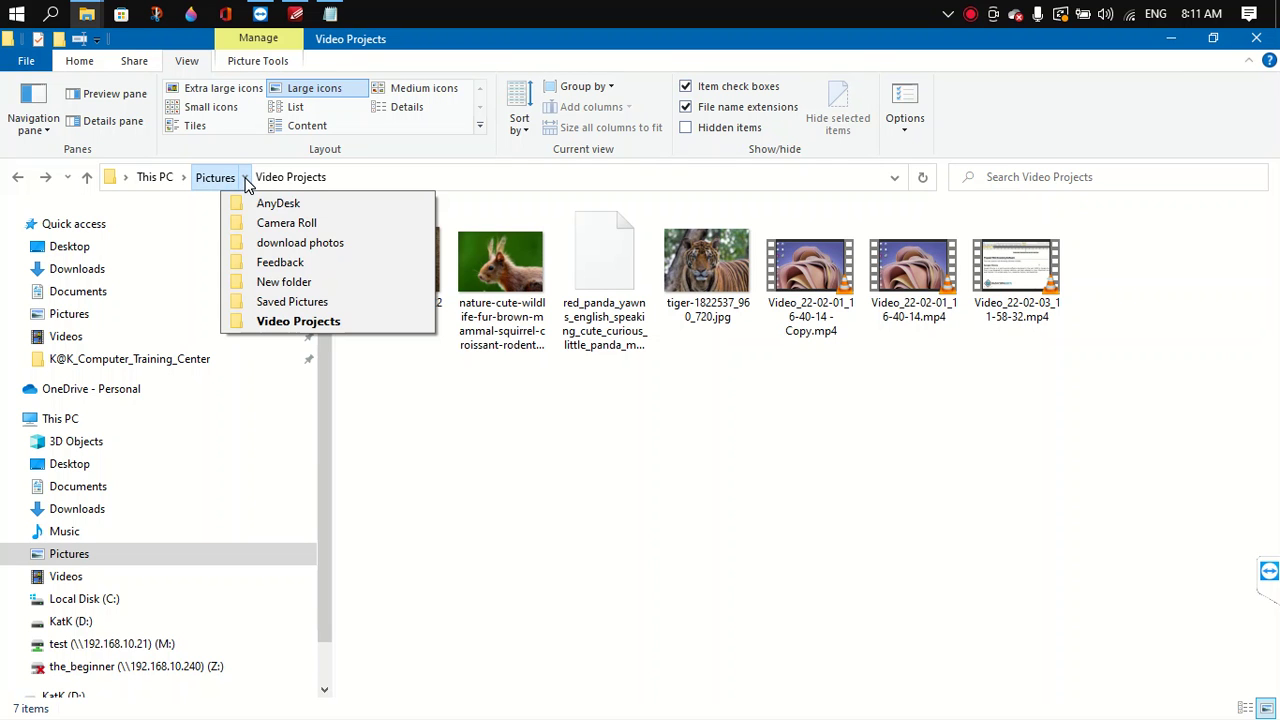
{"action": "left_click", "coordinate": [290, 243]}
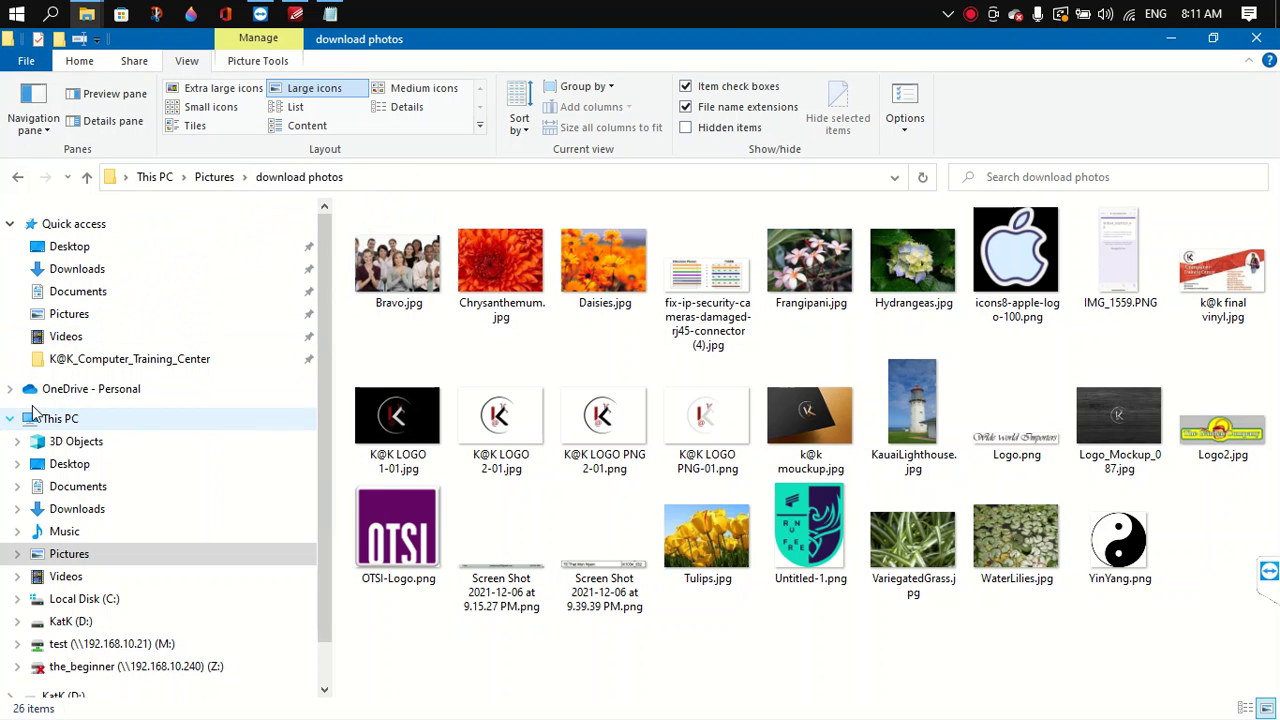
Open Videos, Downloads, Documents and Desktop one after another from the folder tree under This PC.
{"action": "scroll", "coordinate": [129, 357], "scroll_direction": "down", "scroll_amount": 1}
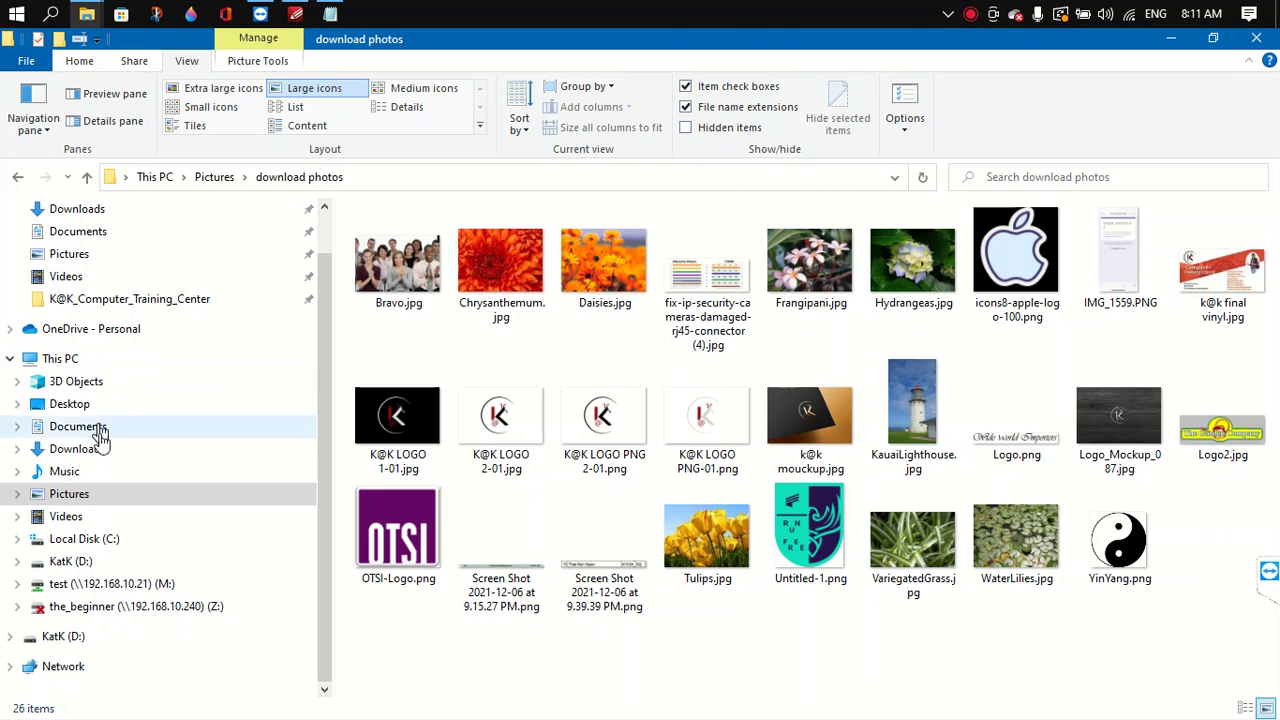
{"action": "left_click", "coordinate": [65, 517]}
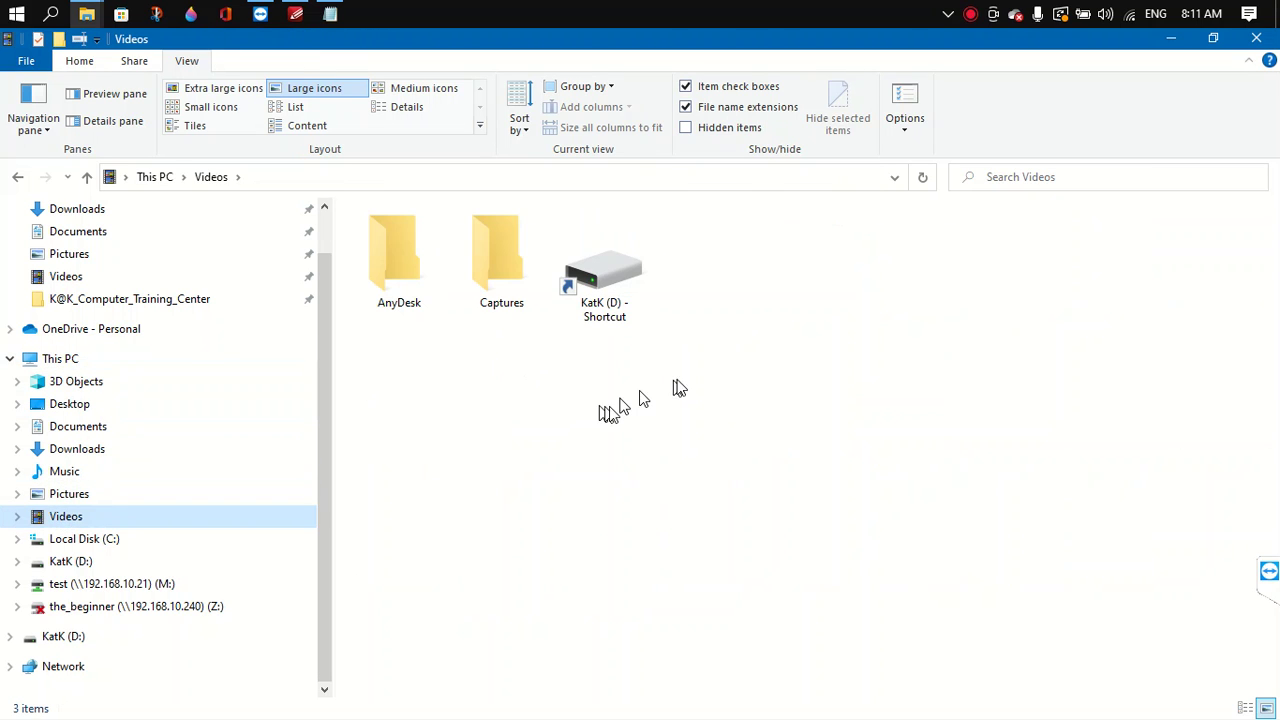
{"action": "left_click", "coordinate": [90, 452]}
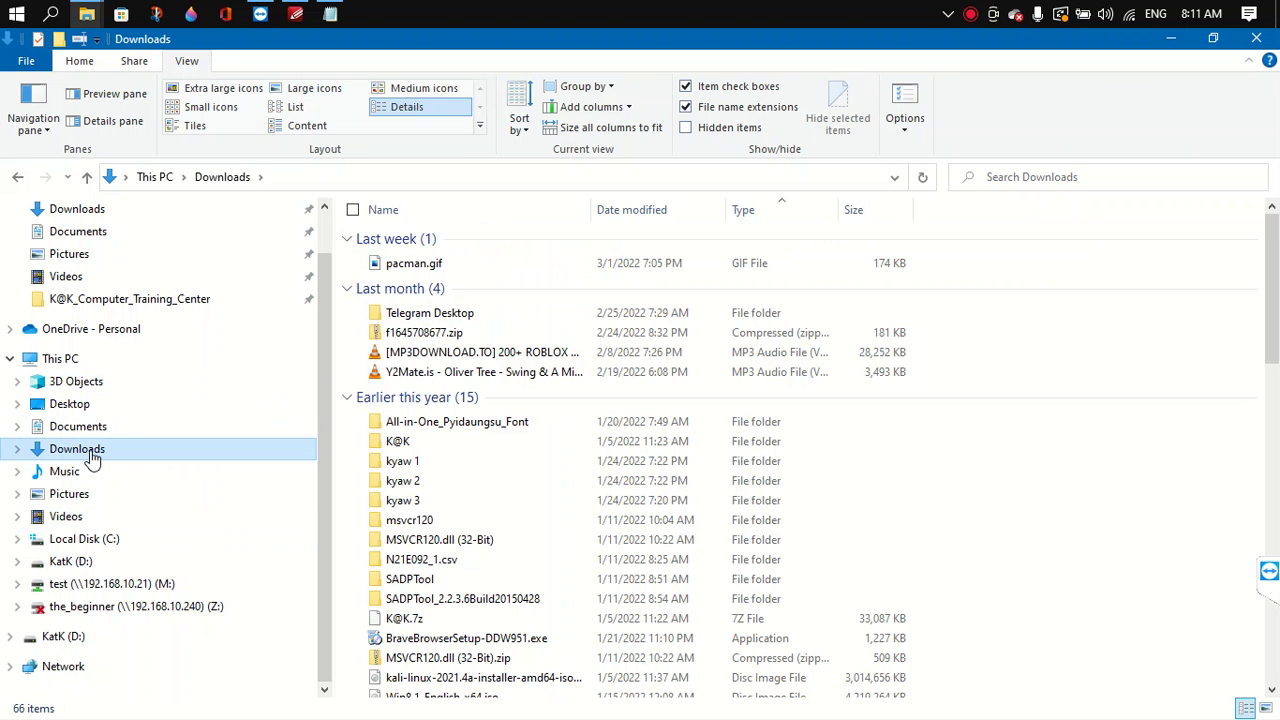
{"action": "left_click", "coordinate": [77, 426]}
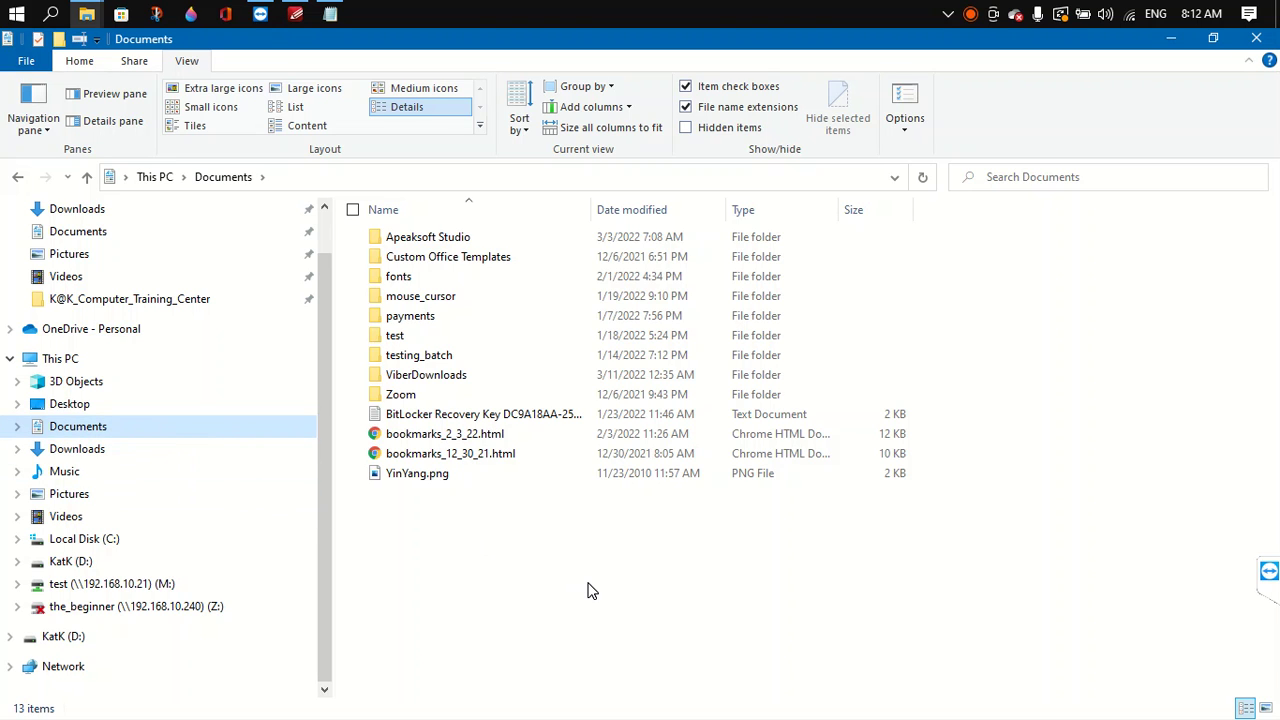
{"action": "left_click", "coordinate": [62, 403]}
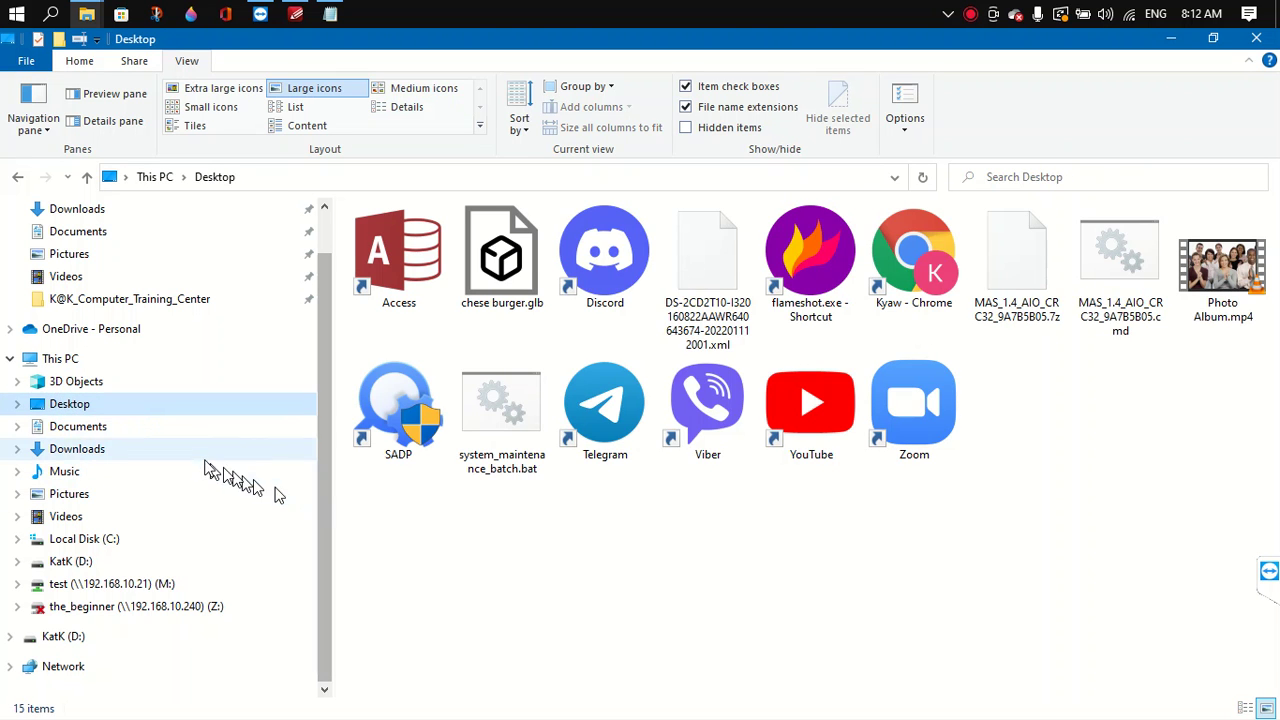
Browse Documents, Downloads, Music, Pictures and Videos in turn from the folder tree under This PC.
{"action": "left_click", "coordinate": [138, 430]}
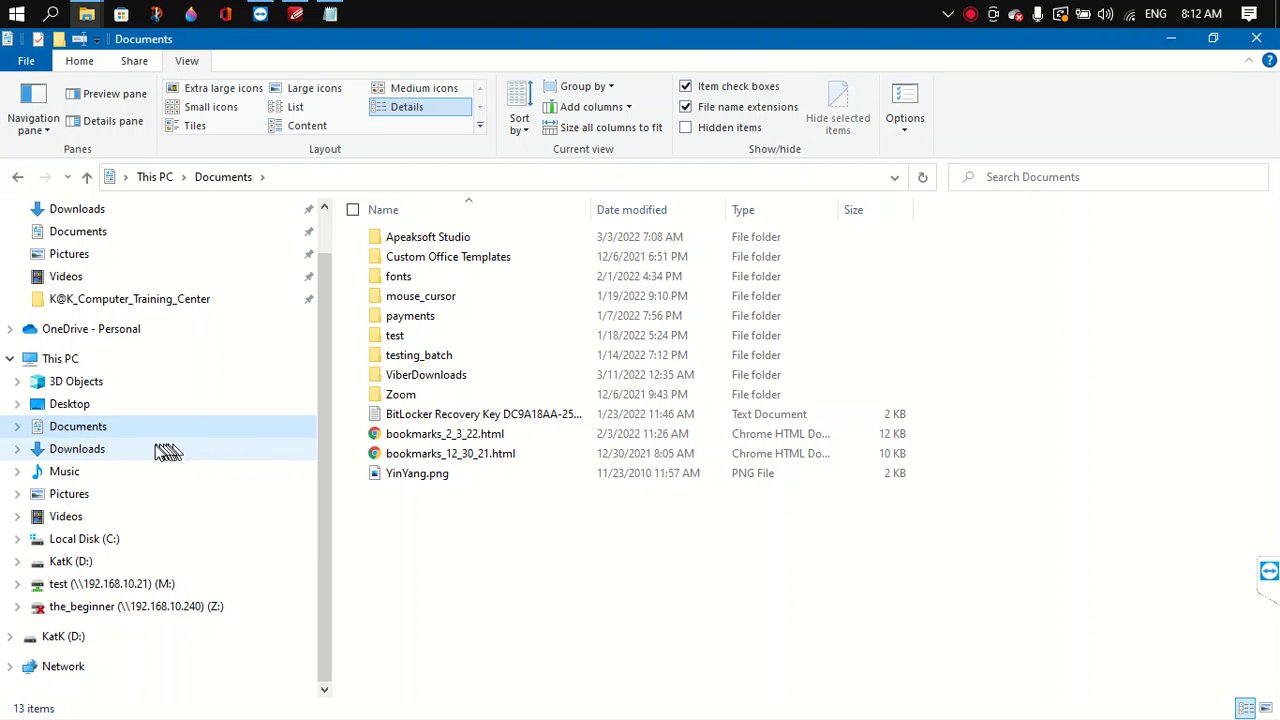
{"action": "left_click", "coordinate": [101, 453]}
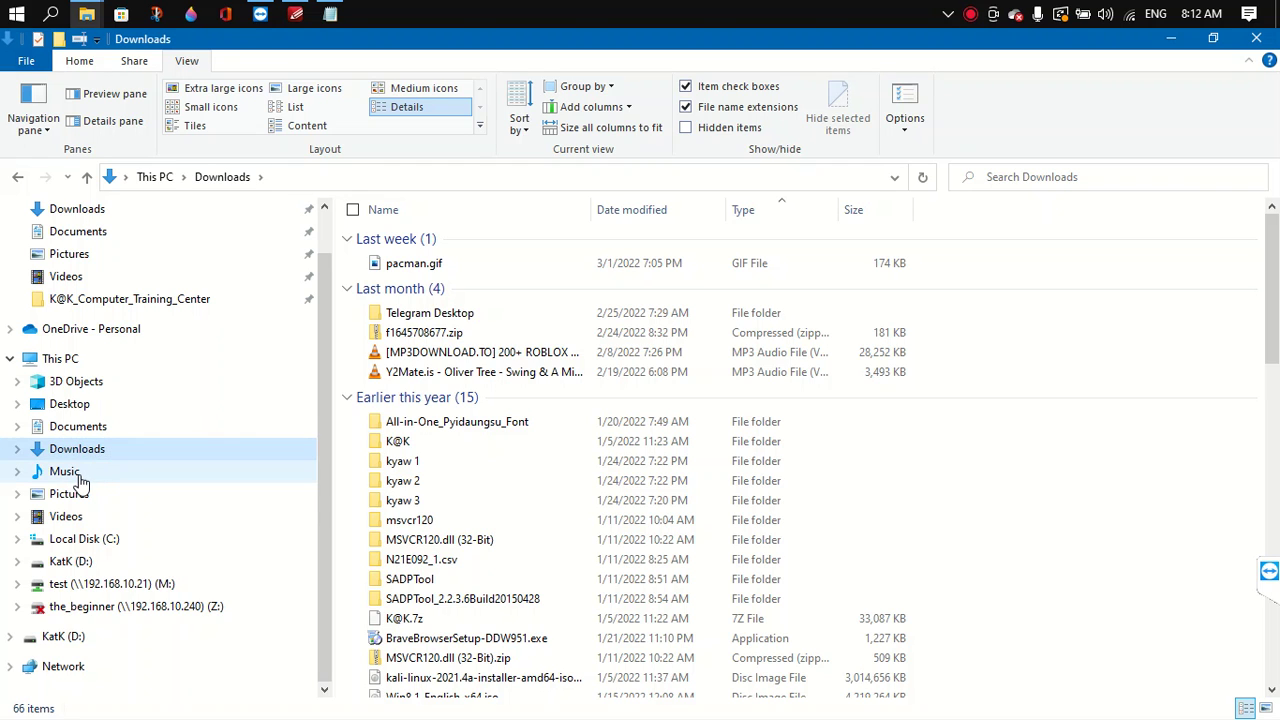
{"action": "left_click", "coordinate": [82, 483]}
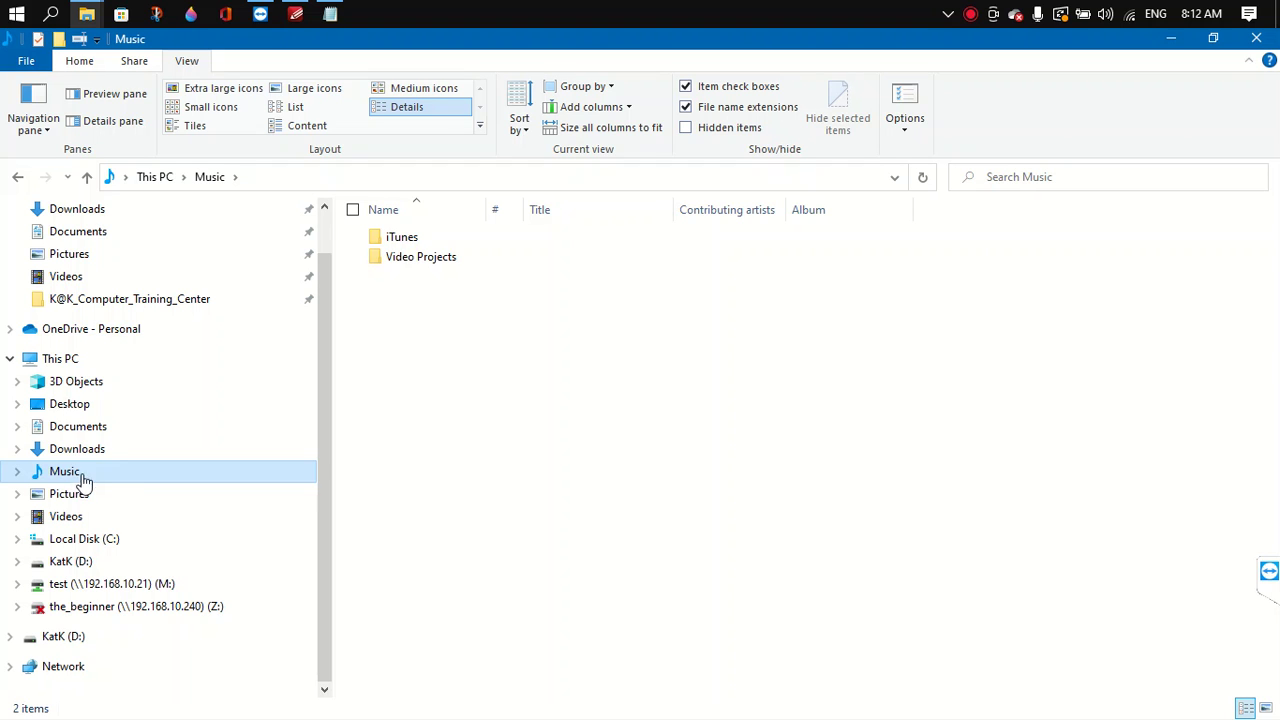
{"action": "left_click", "coordinate": [67, 500]}
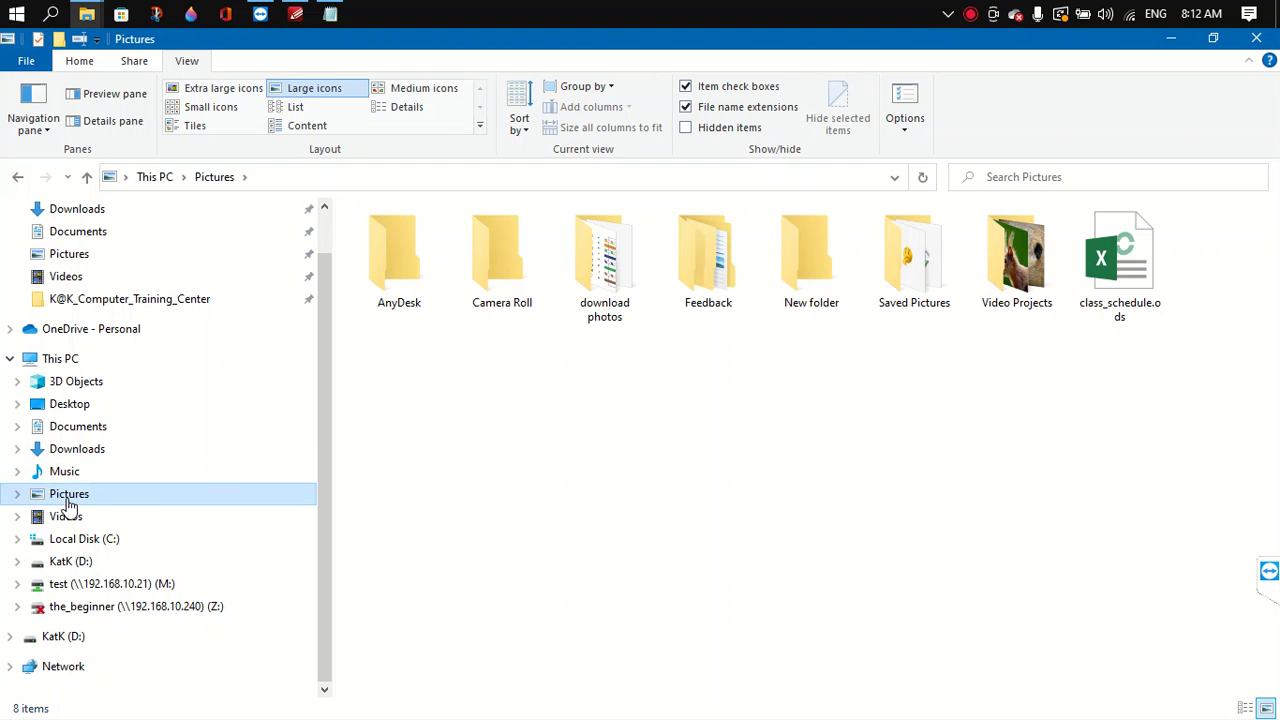
{"action": "left_click", "coordinate": [78, 518]}
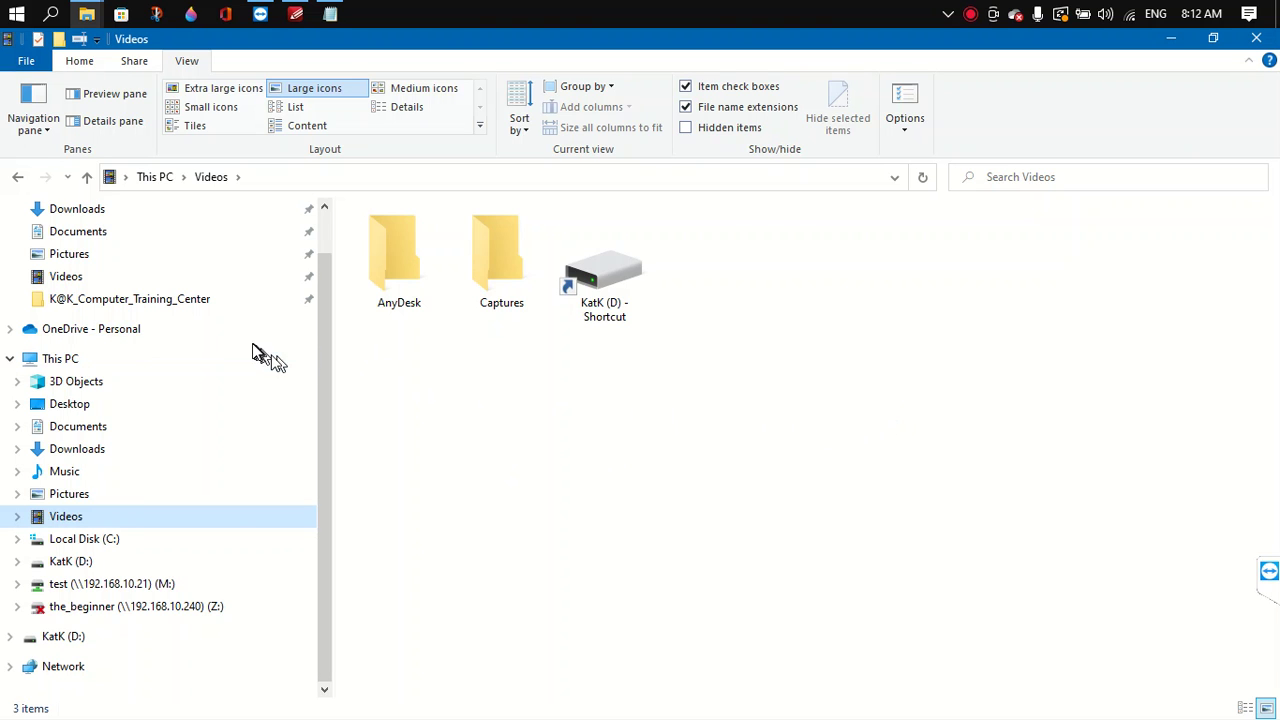
Open This PC and demonstrate collapsing and expanding its branch in the folder tree, leaving it expanded.
{"action": "scroll", "coordinate": [245, 346], "scroll_direction": "up", "scroll_amount": 1}
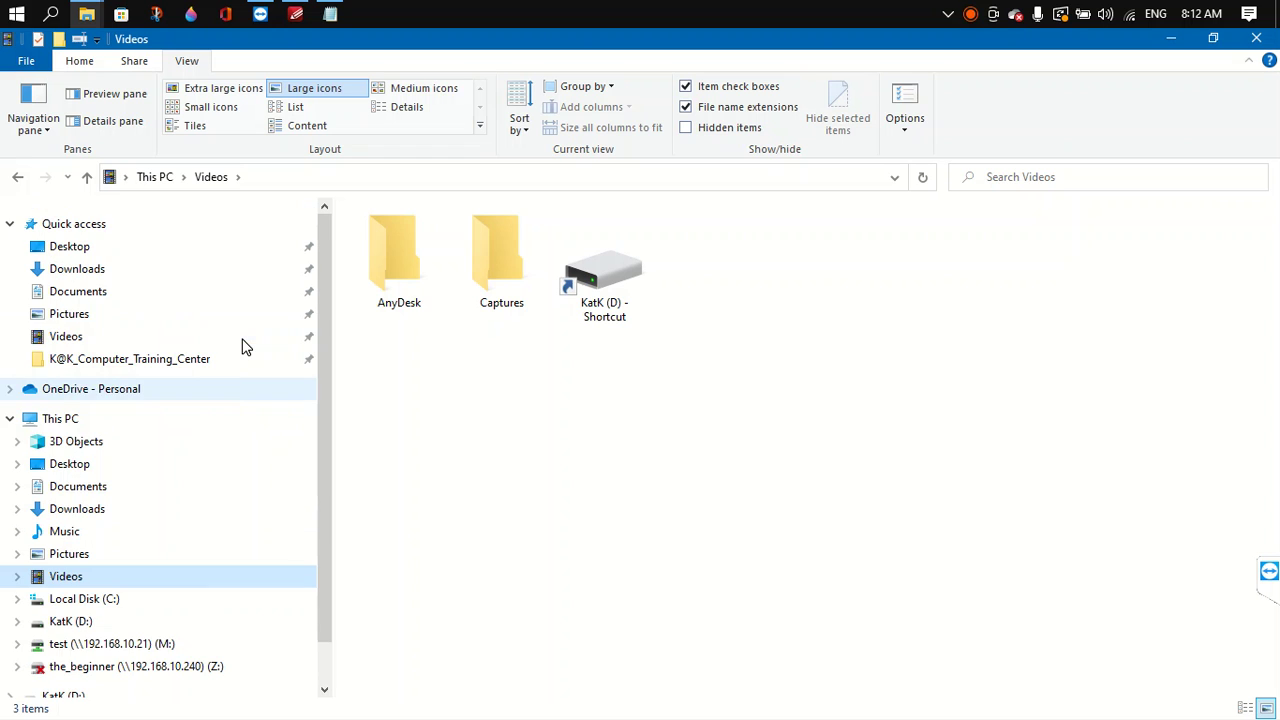
{"action": "left_click", "coordinate": [53, 425]}
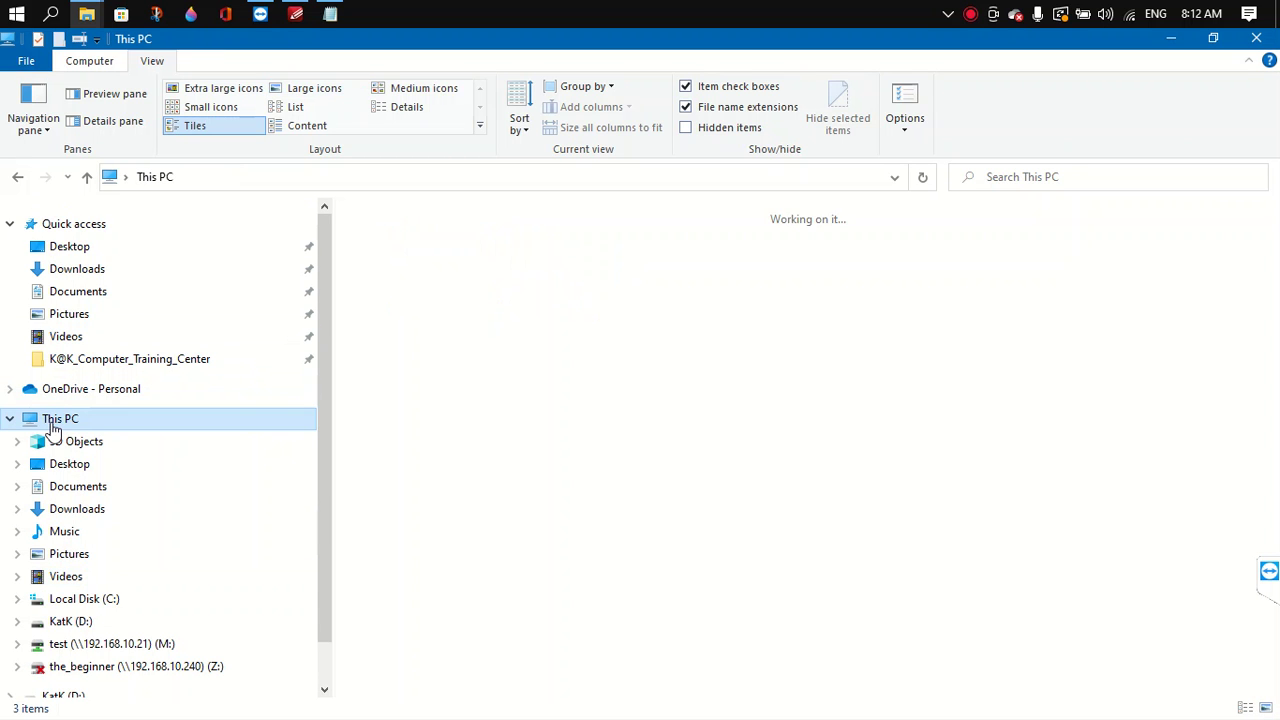
{"action": "left_click", "coordinate": [10, 420]}
{"action": "left_click", "coordinate": [10, 420]}
{"action": "left_click", "coordinate": [10, 420]}
{"action": "left_click", "coordinate": [10, 420]}
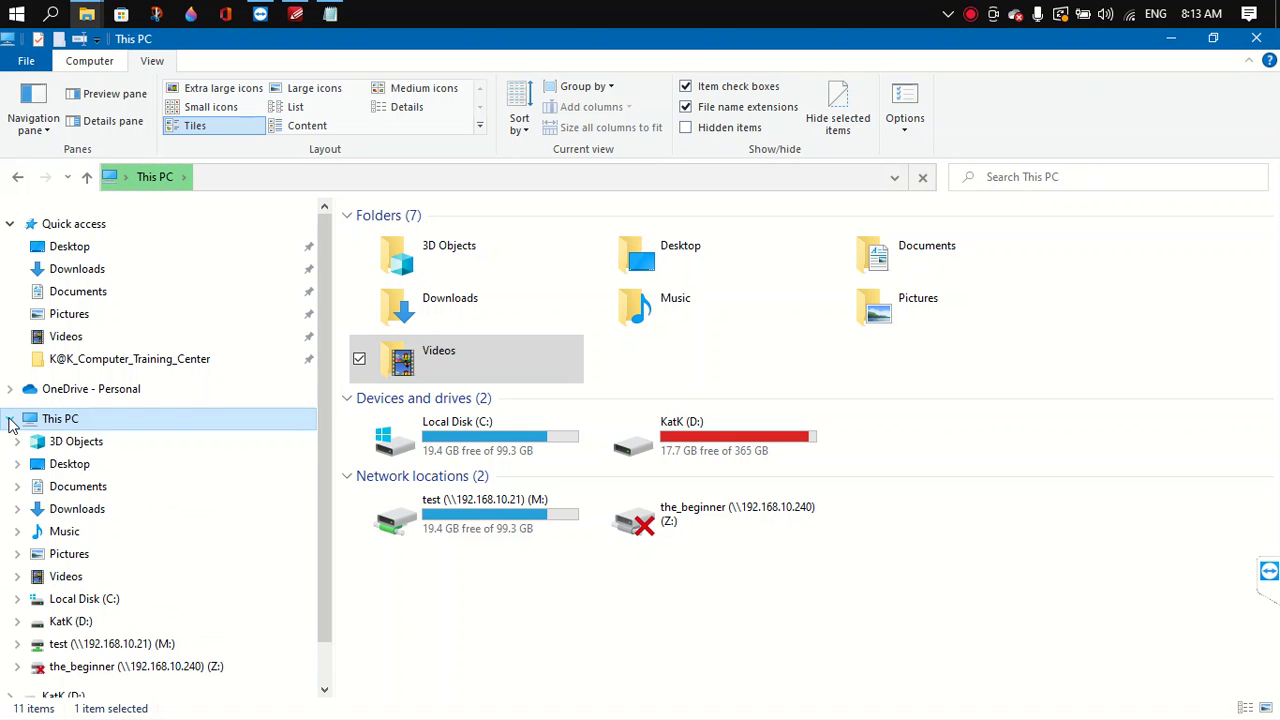
{"action": "left_click", "coordinate": [12, 420]}
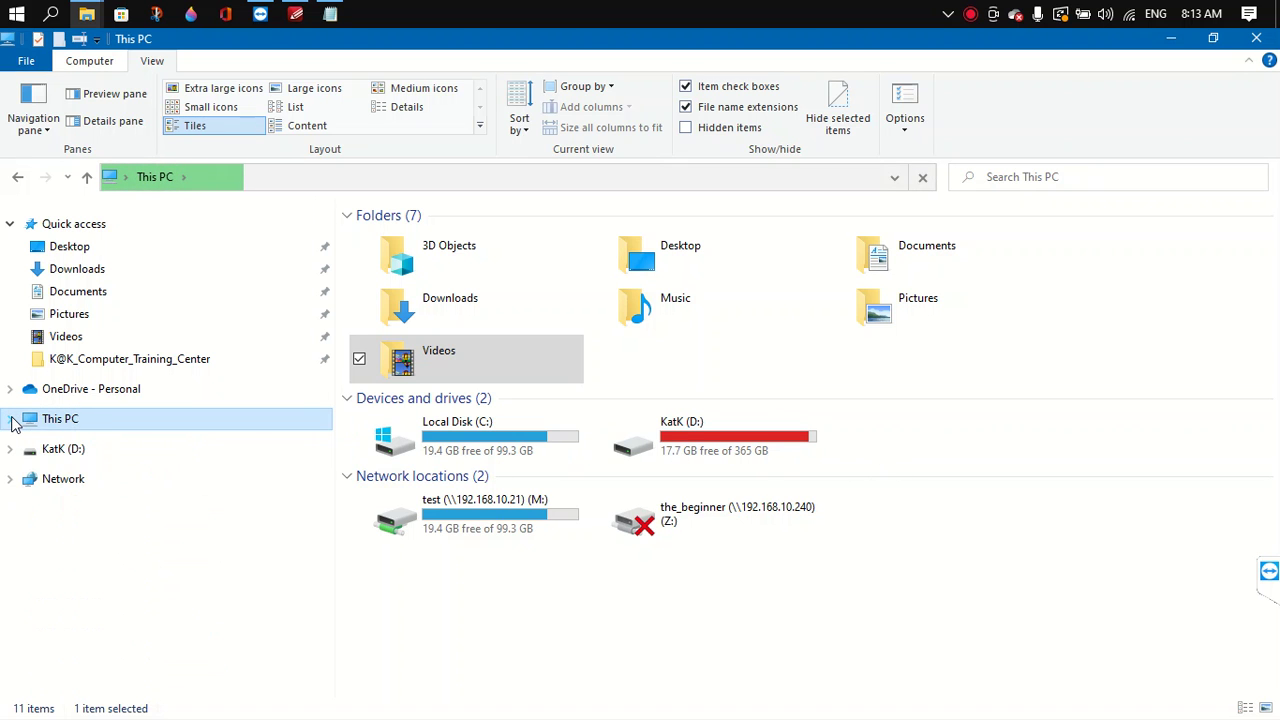
{"action": "left_click", "coordinate": [11, 420]}
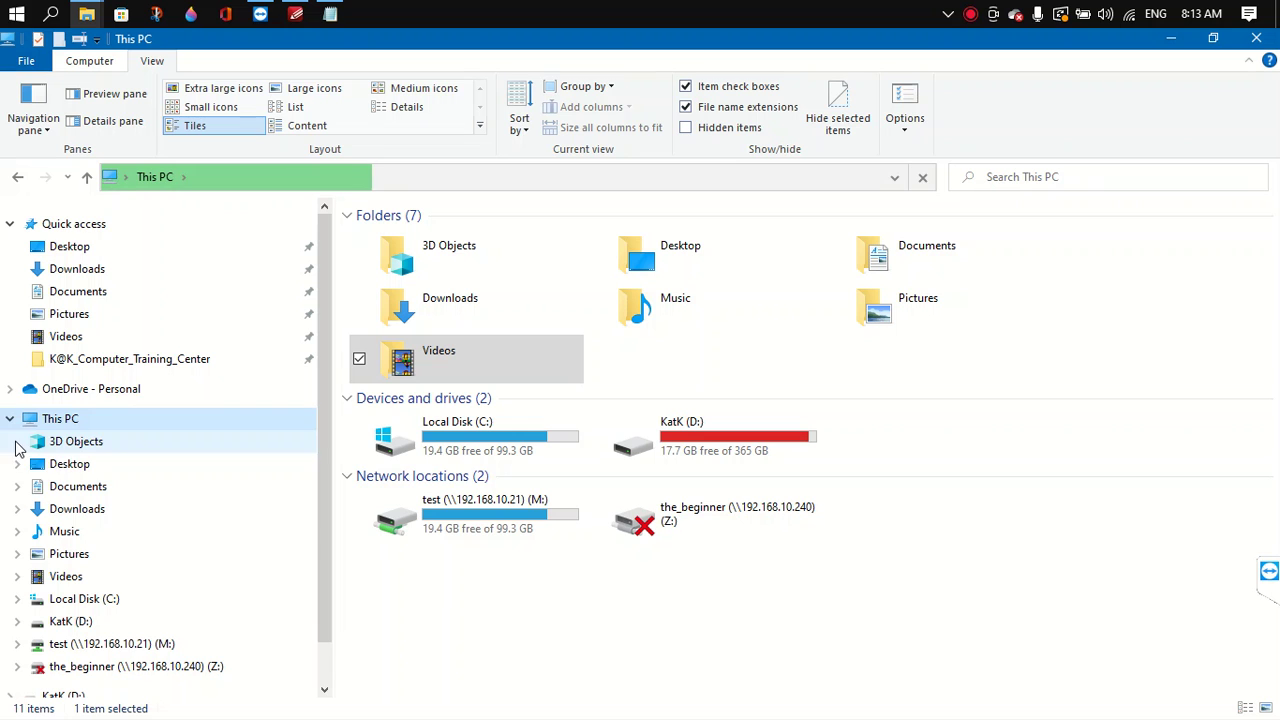
{"action": "left_click", "coordinate": [11, 420]}
{"action": "left_click", "coordinate": [11, 420]}
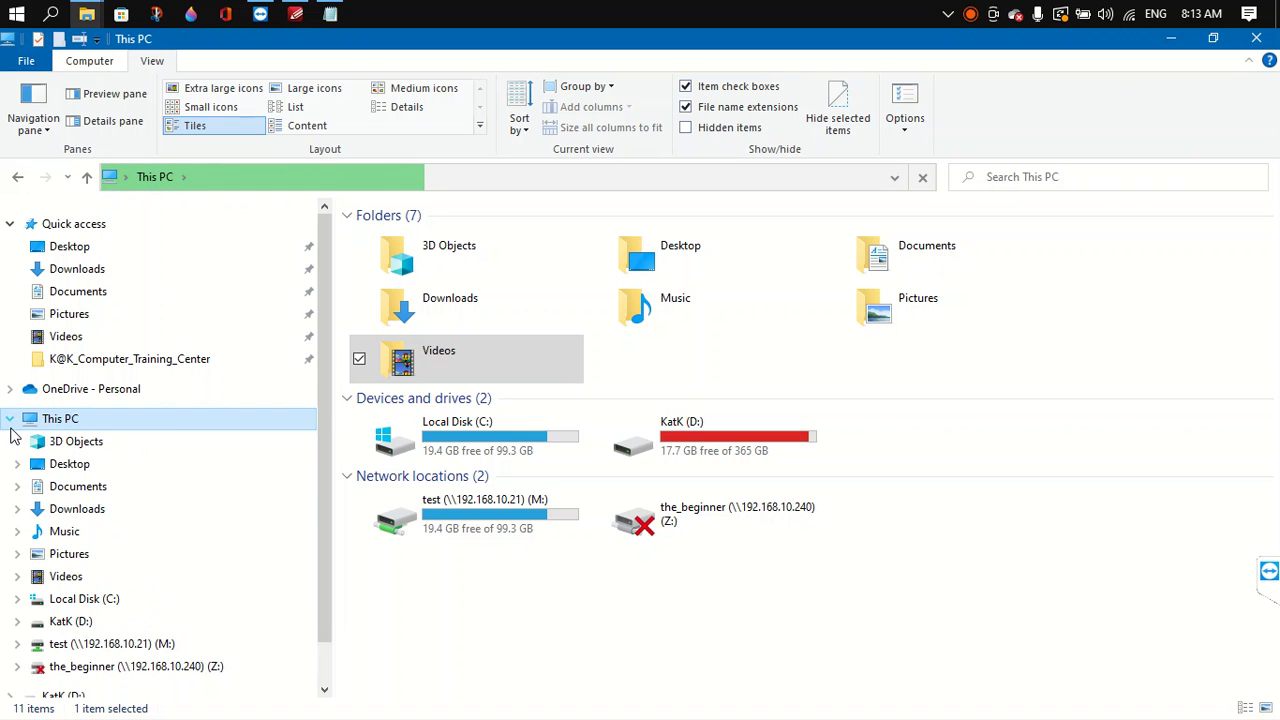
Expand and collapse Local Disk (C:) in the folder tree, then collapse and re-expand the This PC branch.
{"action": "left_click", "coordinate": [17, 598]}
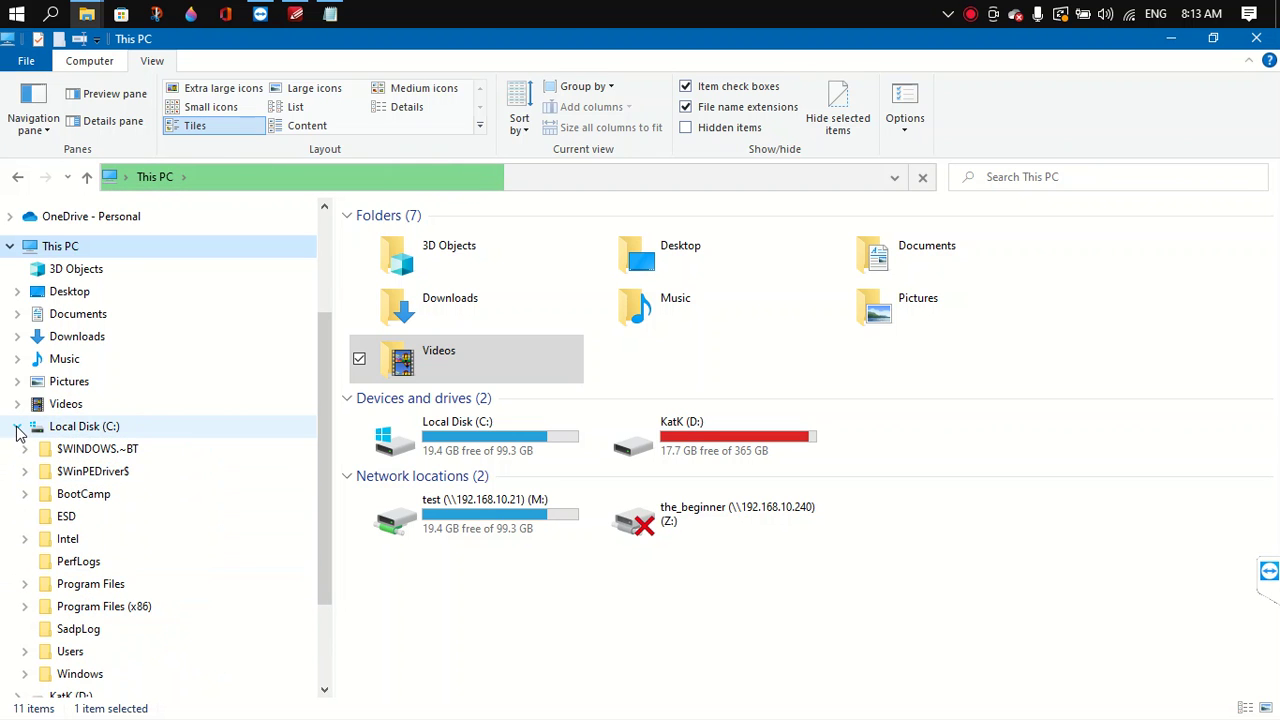
{"action": "left_click", "coordinate": [17, 427]}
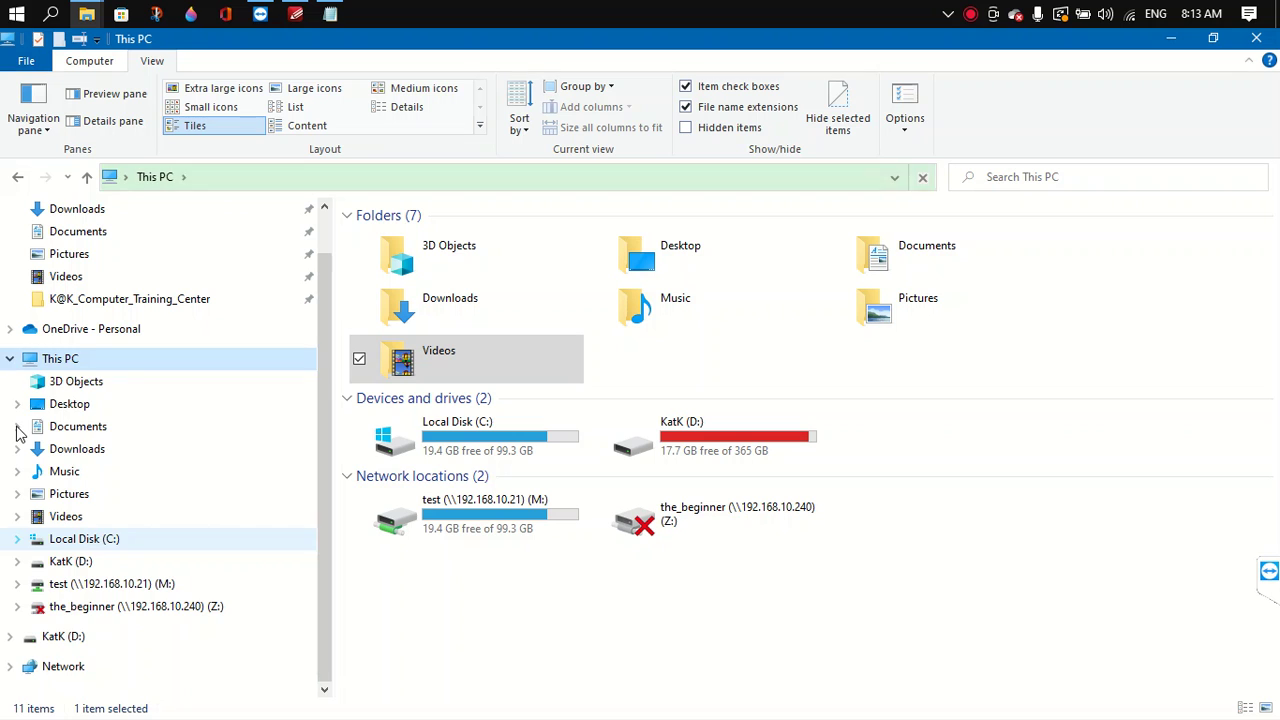
{"action": "left_click", "coordinate": [10, 358]}
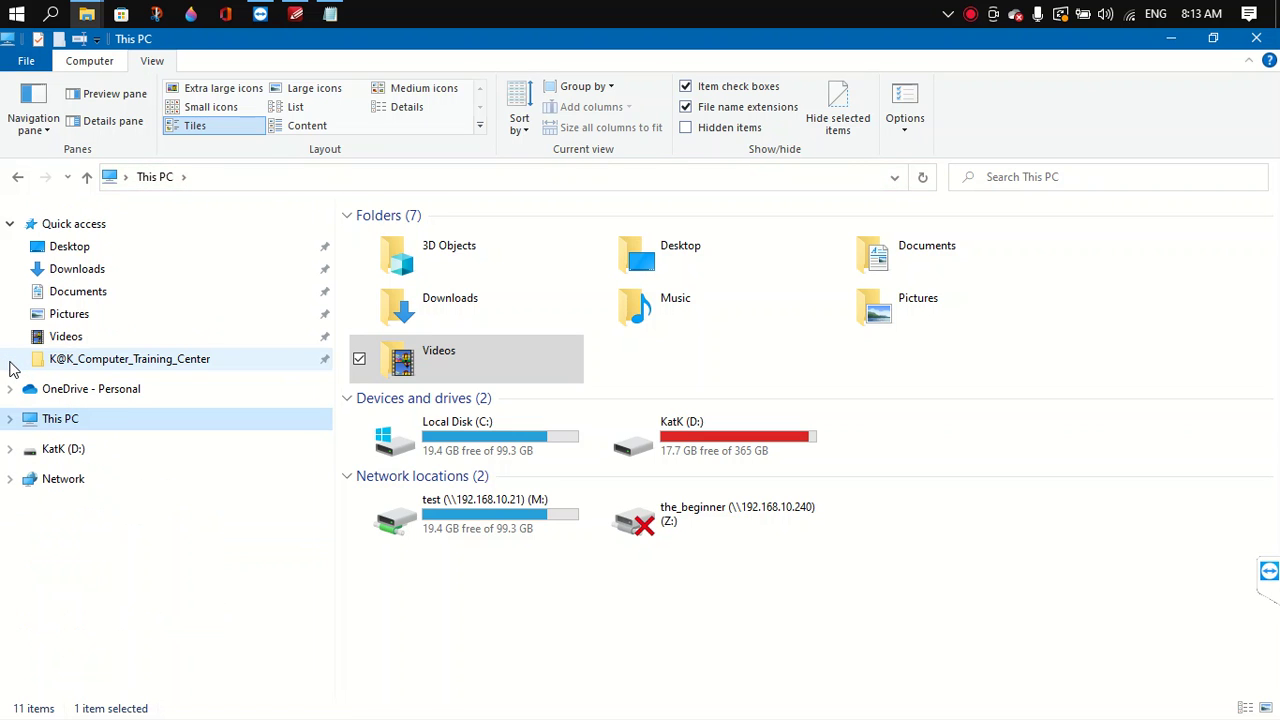
{"action": "left_click", "coordinate": [11, 419]}
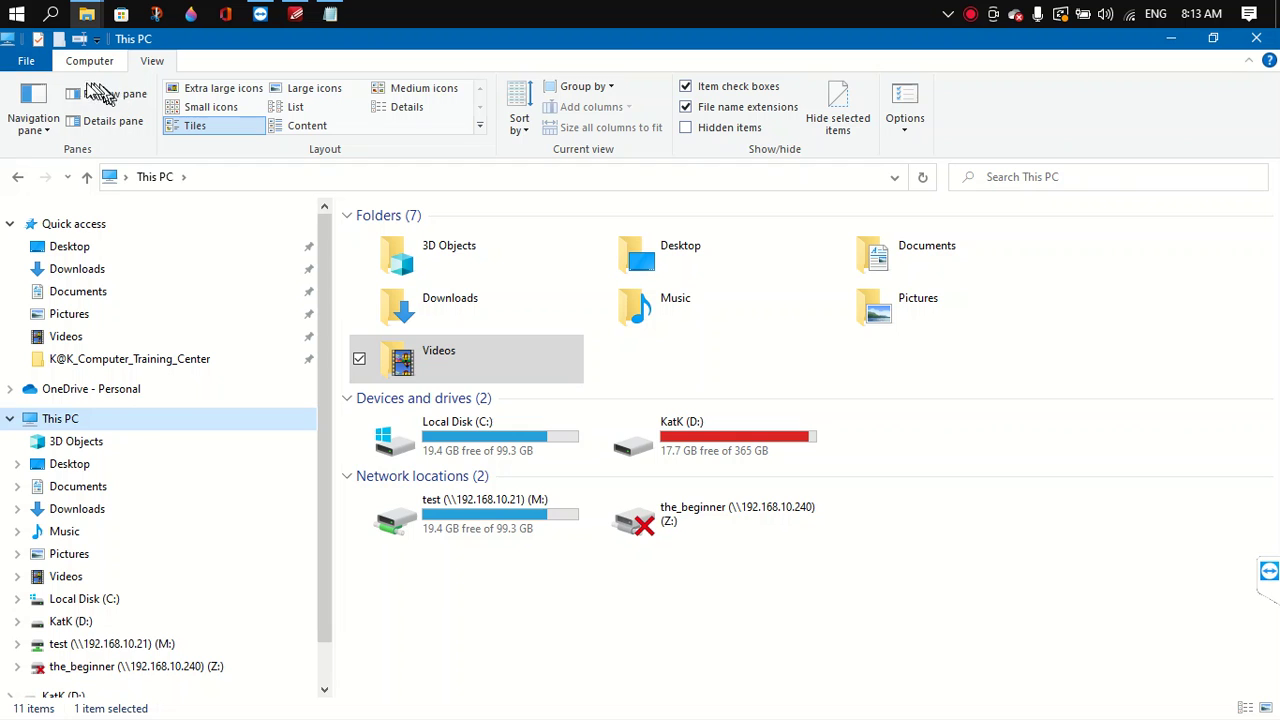
Clear the selection in This PC and display the Computer commands on the ribbon.
{"action": "key", "text": "Tab"}
{"action": "left_click", "coordinate": [757, 578]}
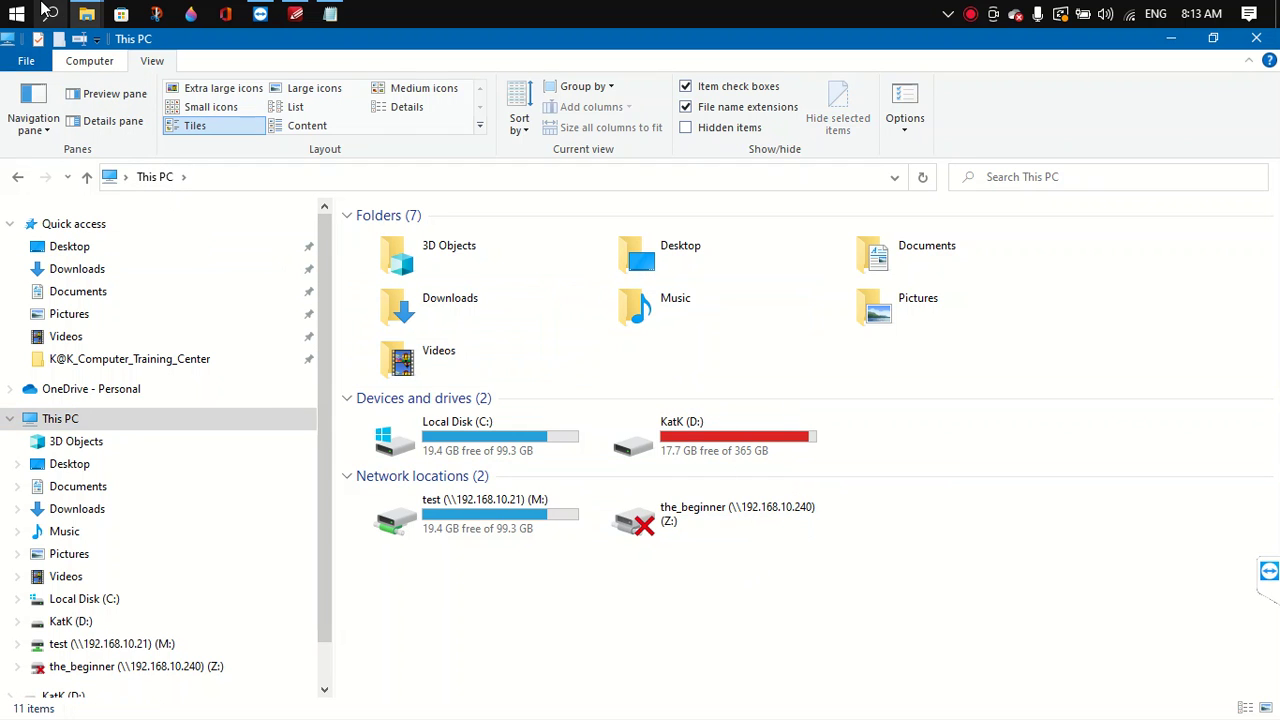
{"action": "left_click", "coordinate": [89, 61]}
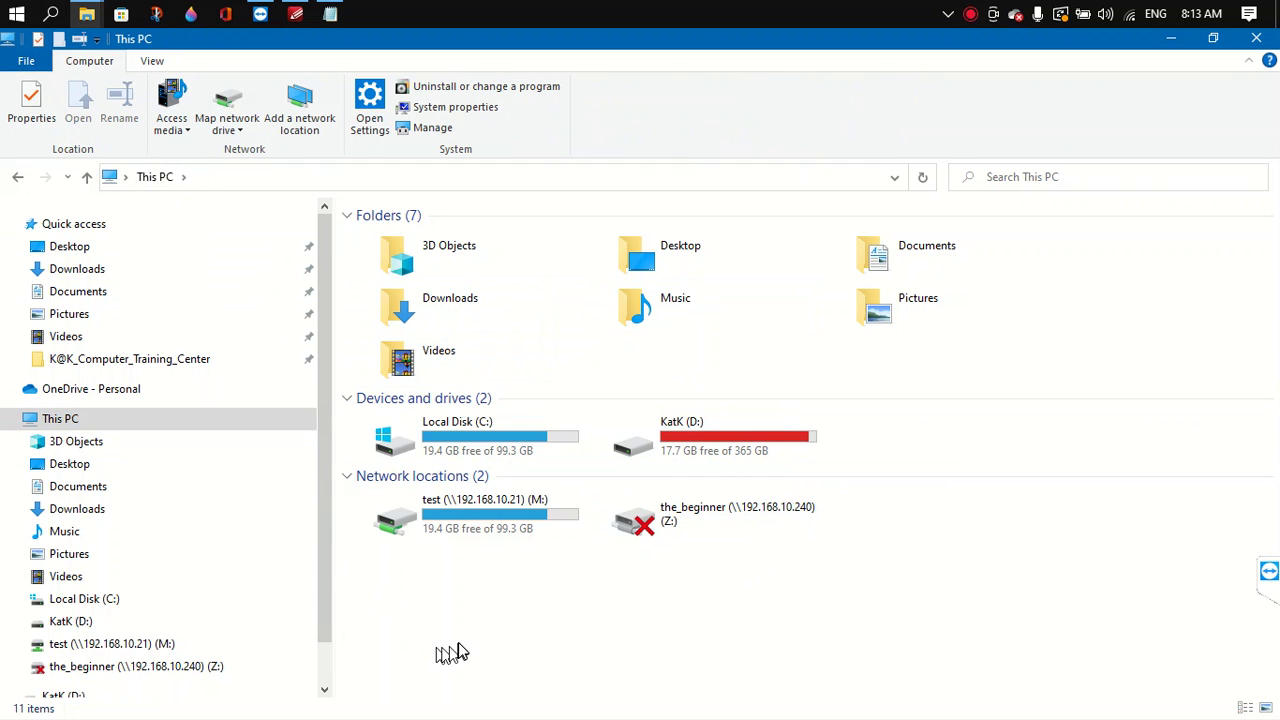
Open Documents and then Pictures, and demonstrate selecting and deselecting the AnyDesk folder with the Home commands shown.
{"action": "left_click", "coordinate": [72, 488]}
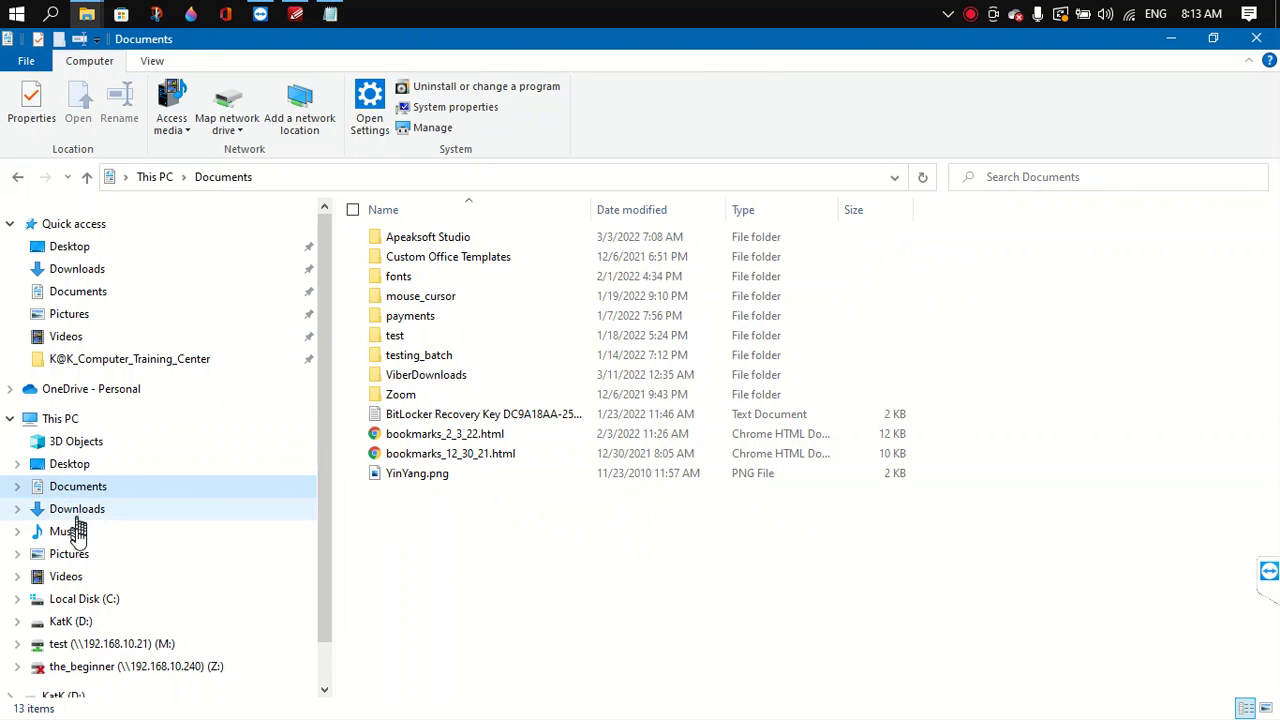
{"action": "left_click", "coordinate": [75, 552]}
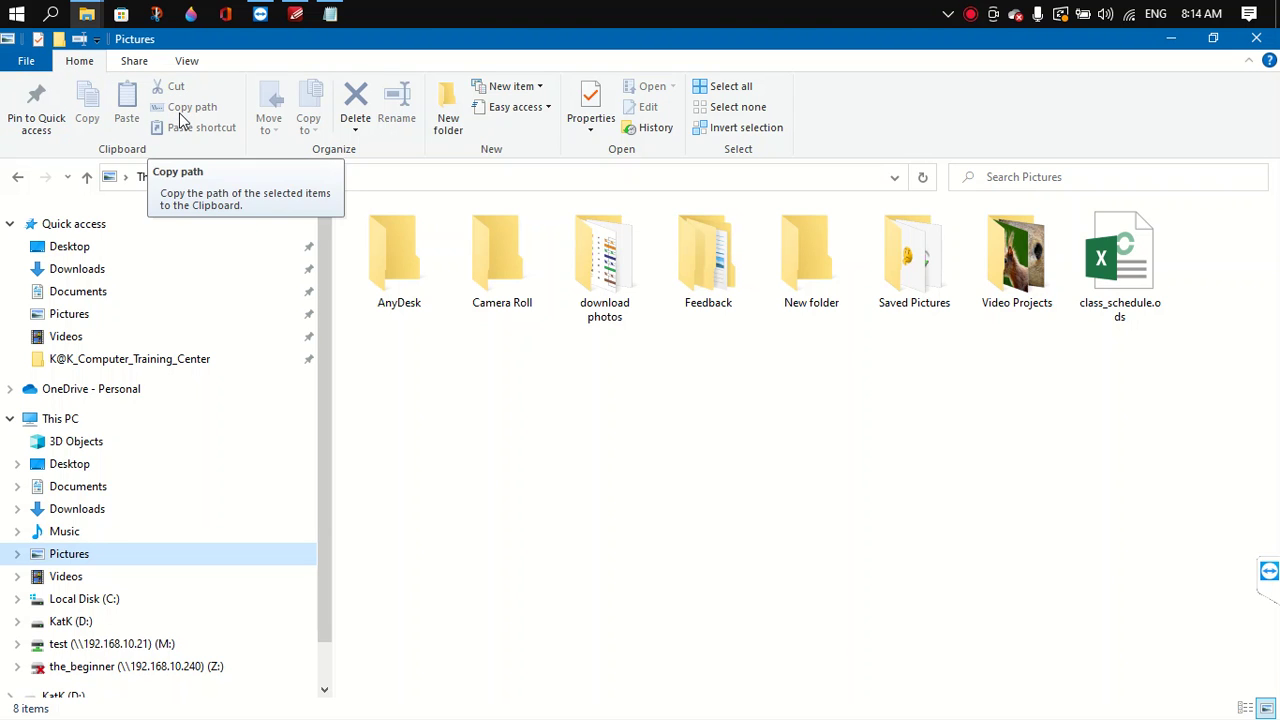
{"action": "left_click", "coordinate": [386, 280]}
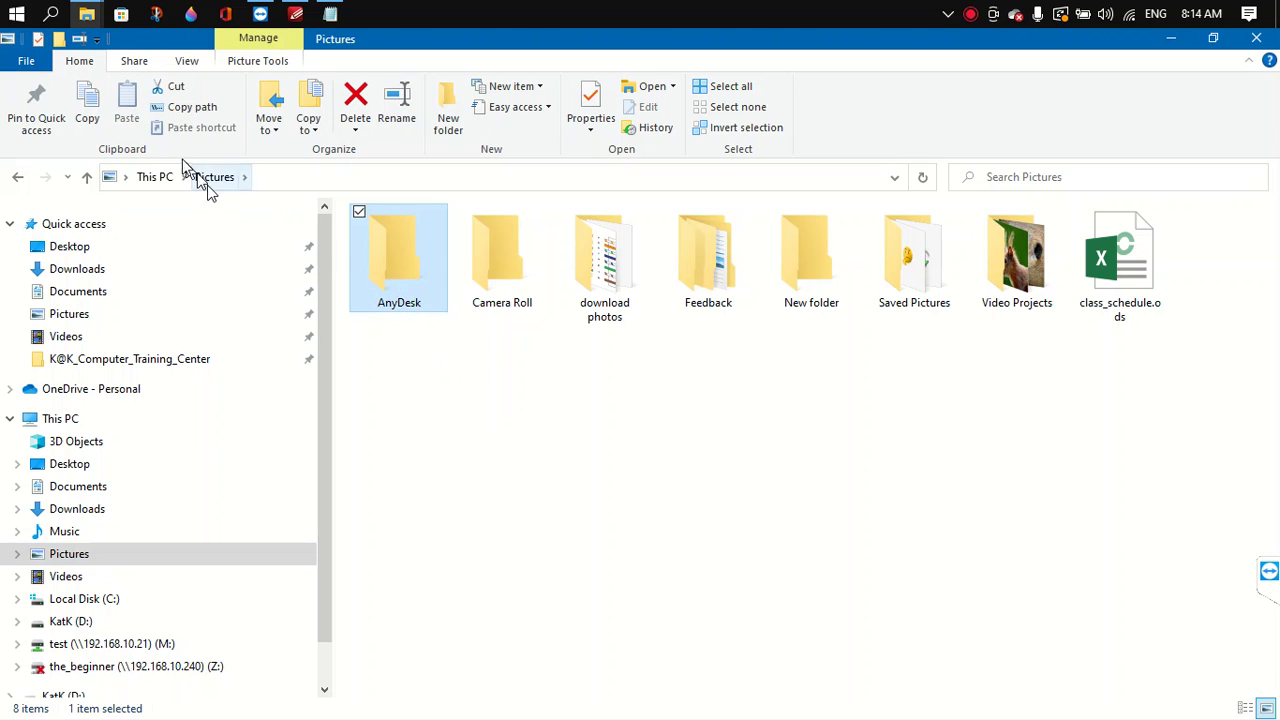
{"action": "left_click", "coordinate": [533, 466]}
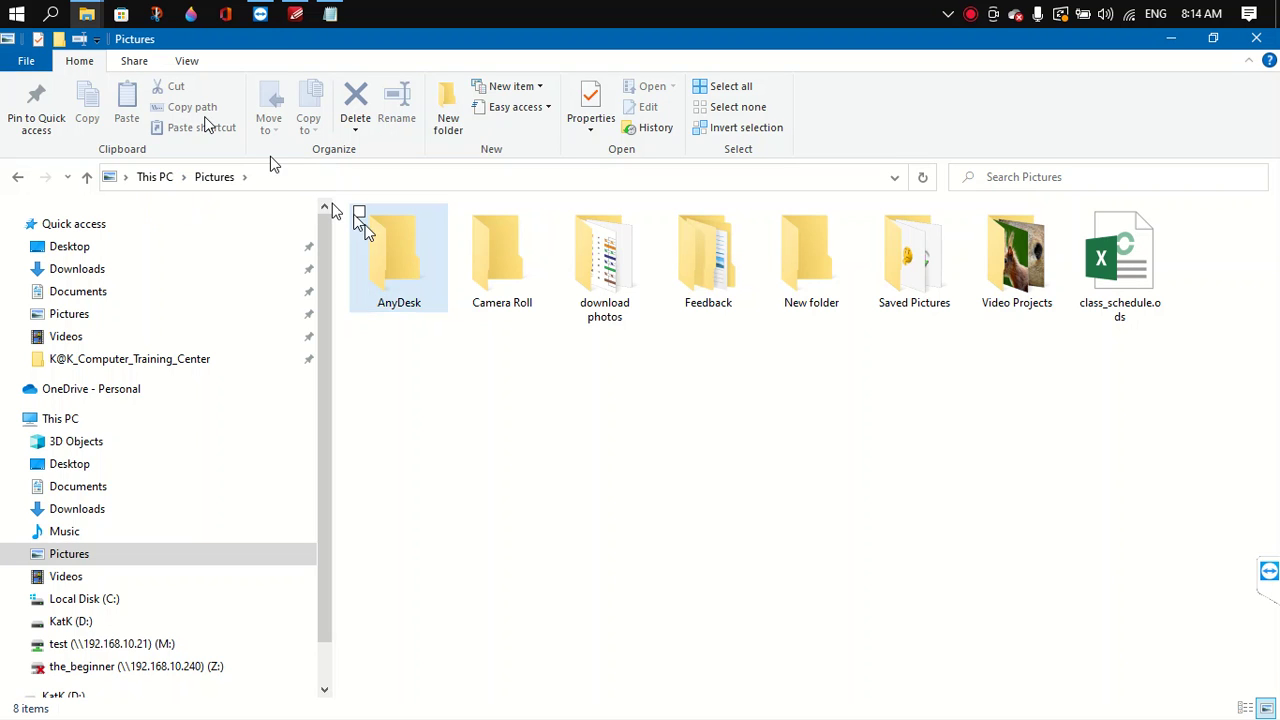
{"action": "left_click", "coordinate": [377, 263]}
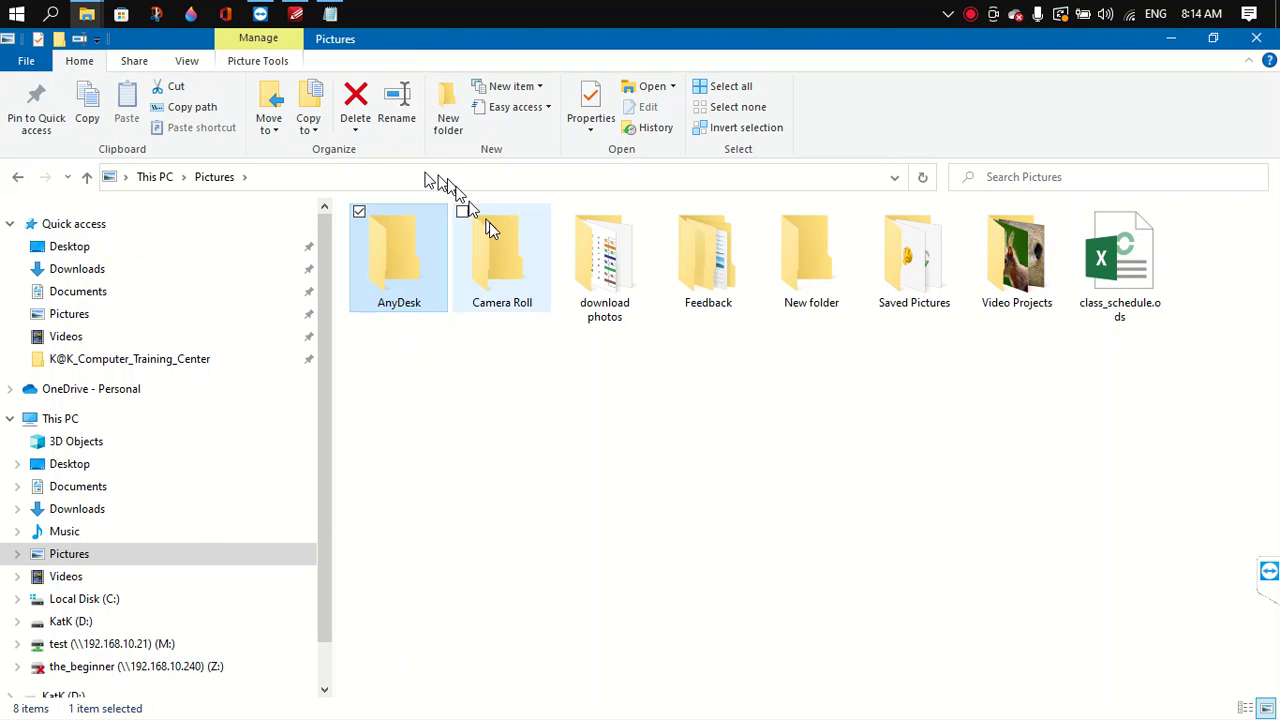
{"action": "left_click", "coordinate": [603, 474]}
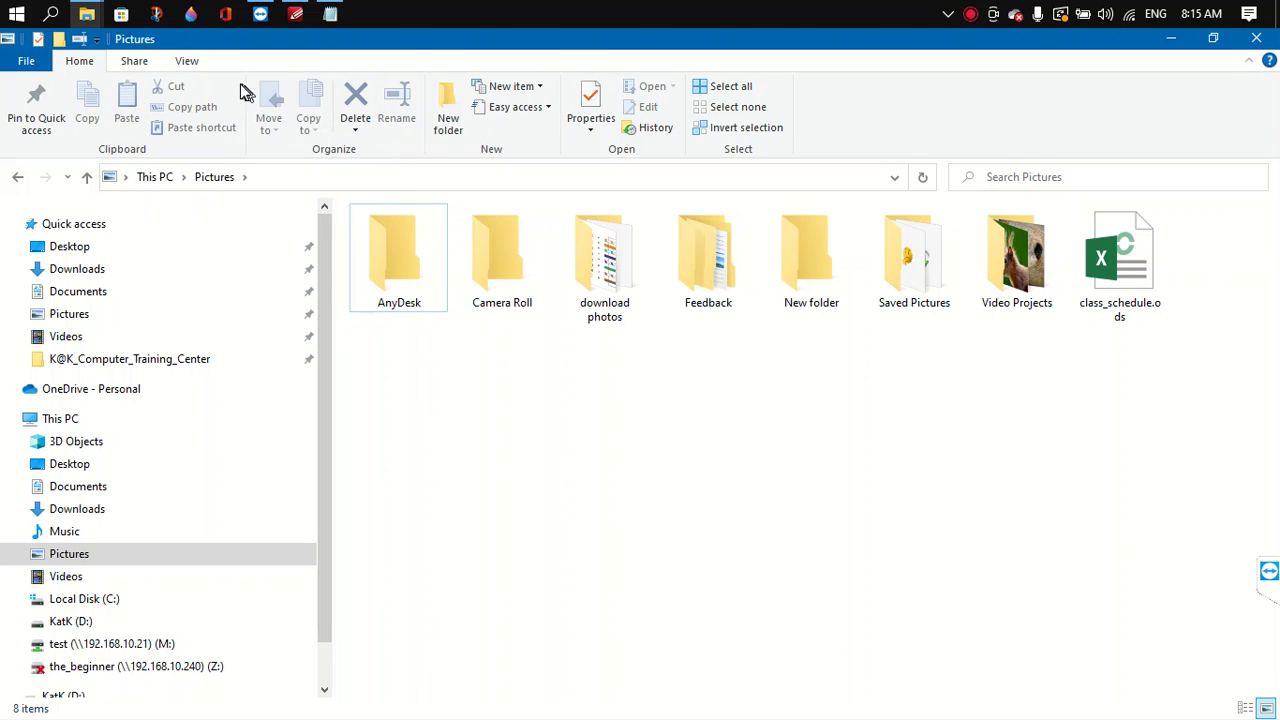
Select the AnyDesk, Camera Roll, download photos and Feedback folders together, then clear them and select only AnyDesk.
{"action": "left_click_drag", "start_coordinate": [690, 392], "coordinate": [368, 238]}
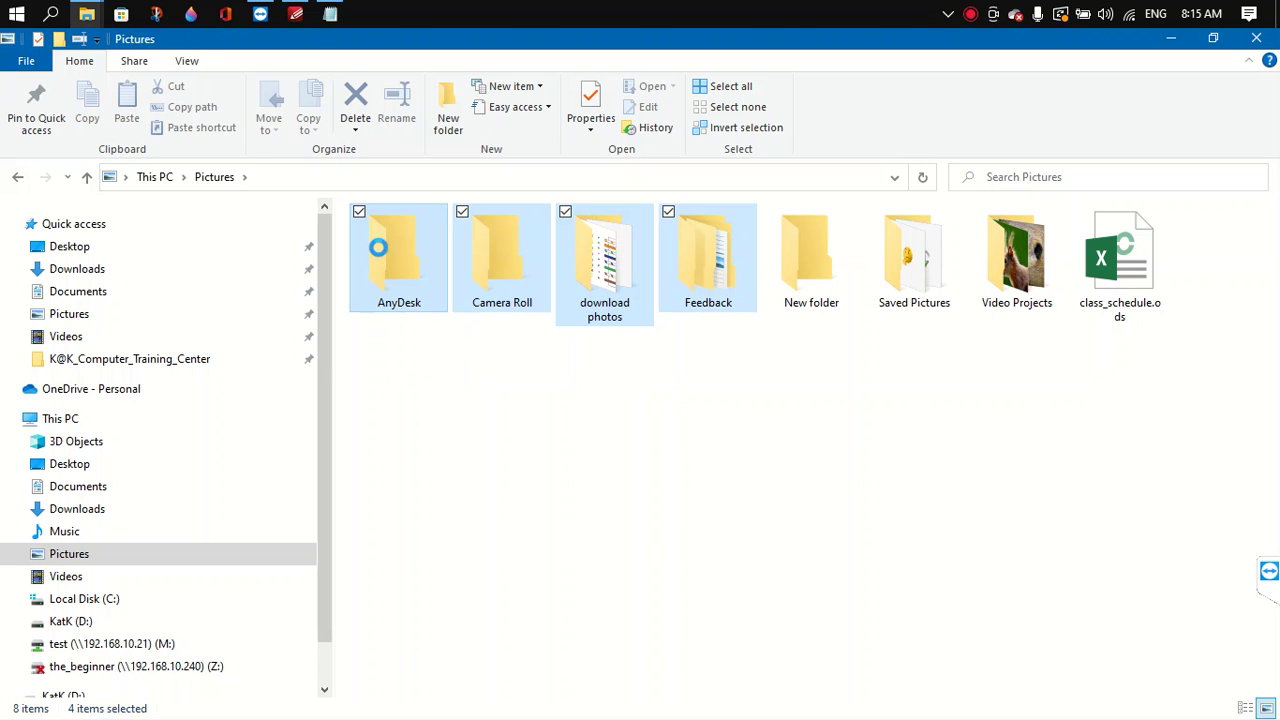
{"action": "left_click", "coordinate": [569, 598]}
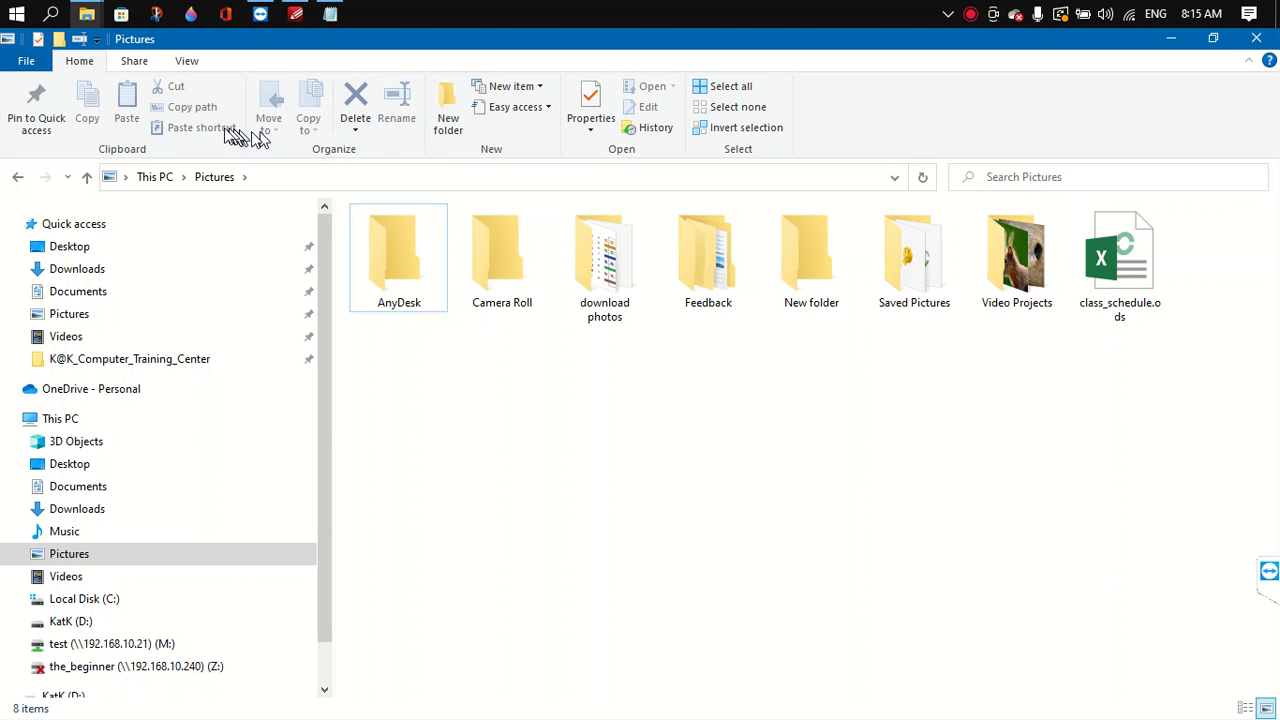
{"action": "left_click", "coordinate": [405, 295]}
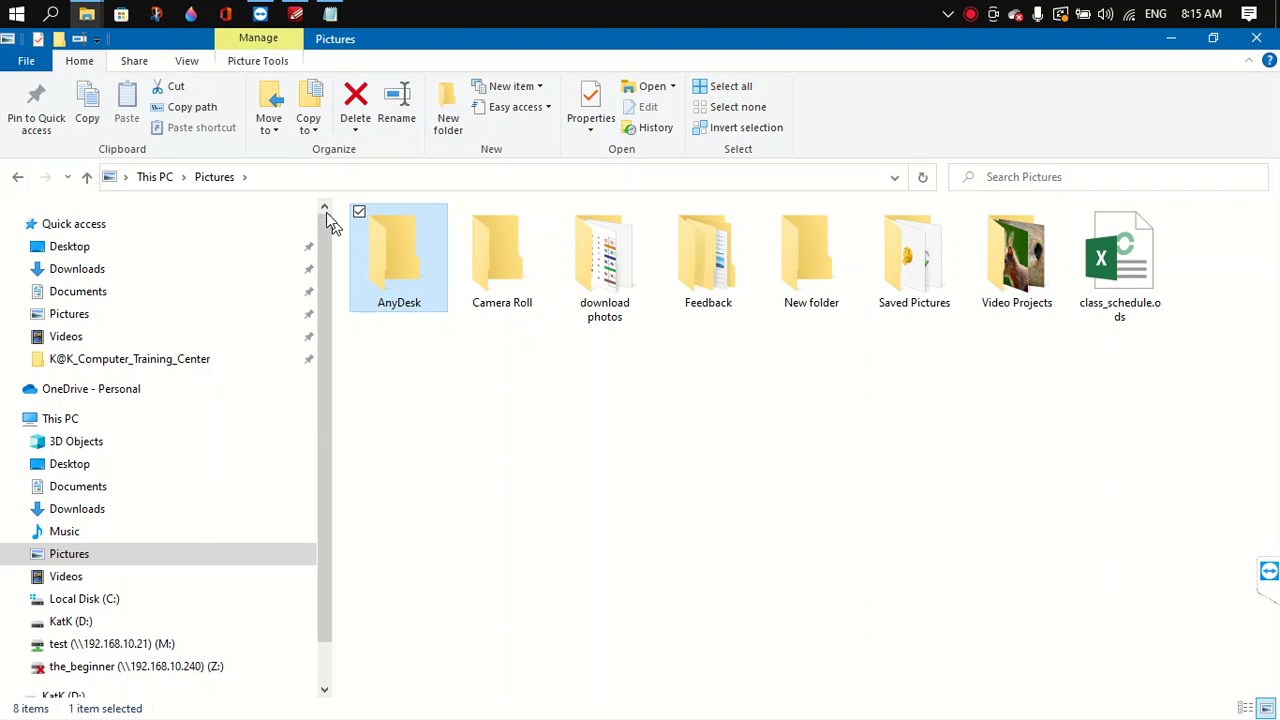
Show the Move to destinations and the Delete options available for the selected AnyDesk folder, without applying any.
{"action": "left_click", "coordinate": [278, 139]}
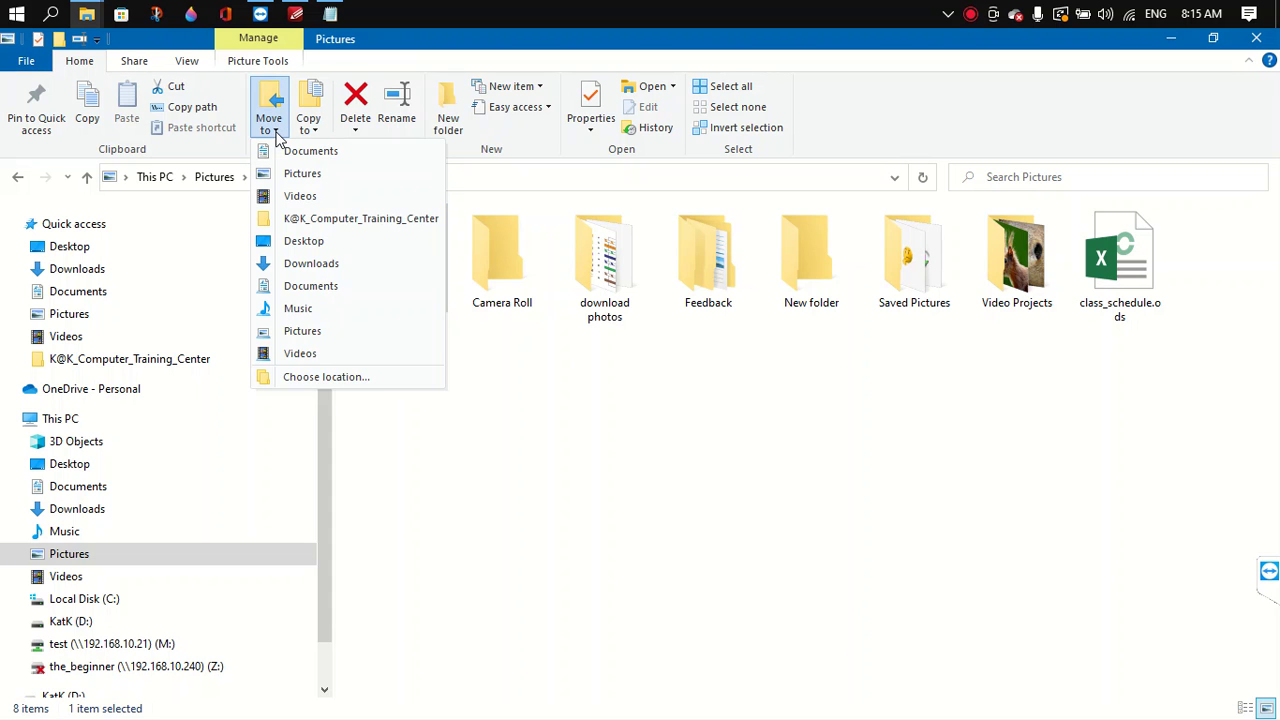
{"action": "left_click", "coordinate": [278, 139]}
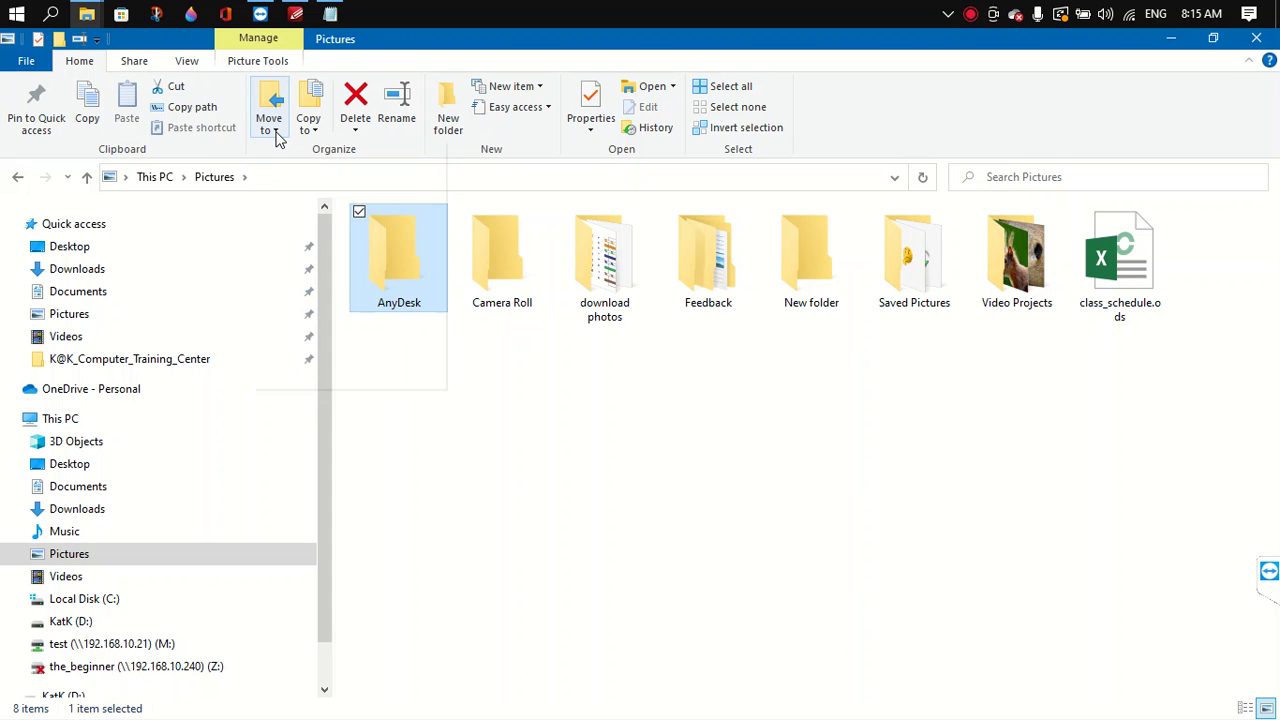
{"action": "left_click", "coordinate": [278, 139]}
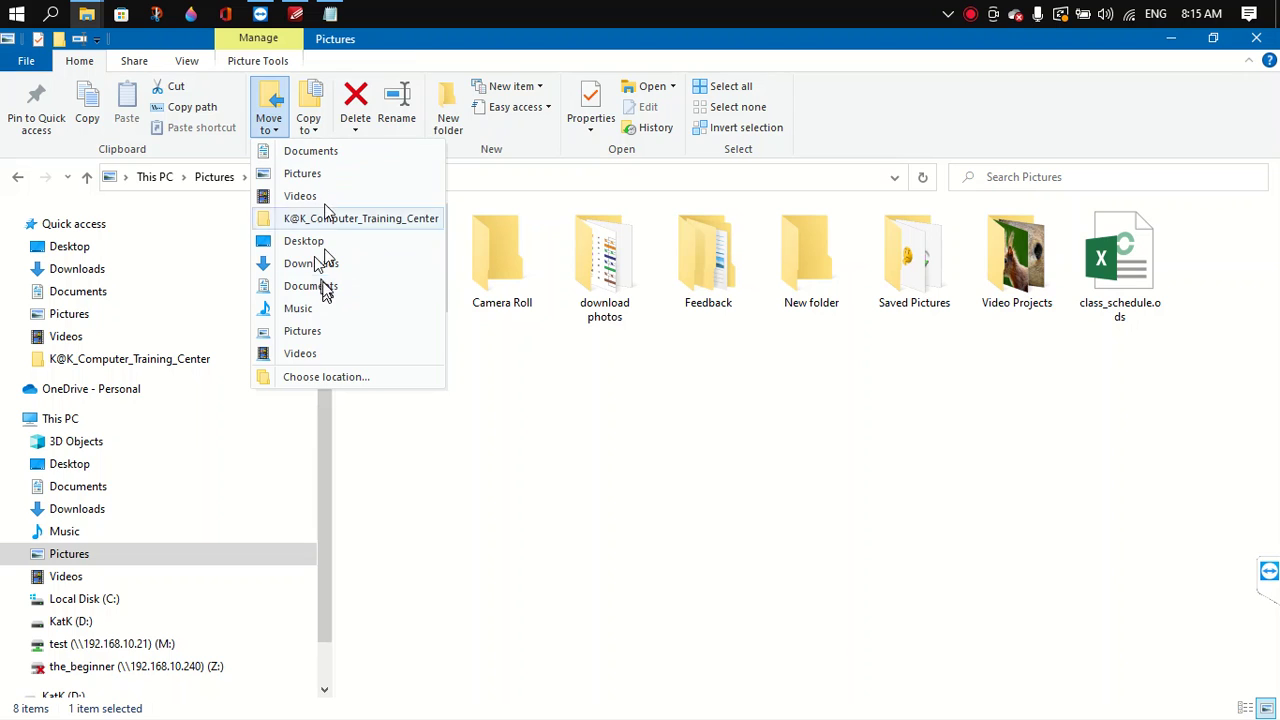
{"action": "left_click", "coordinate": [580, 373]}
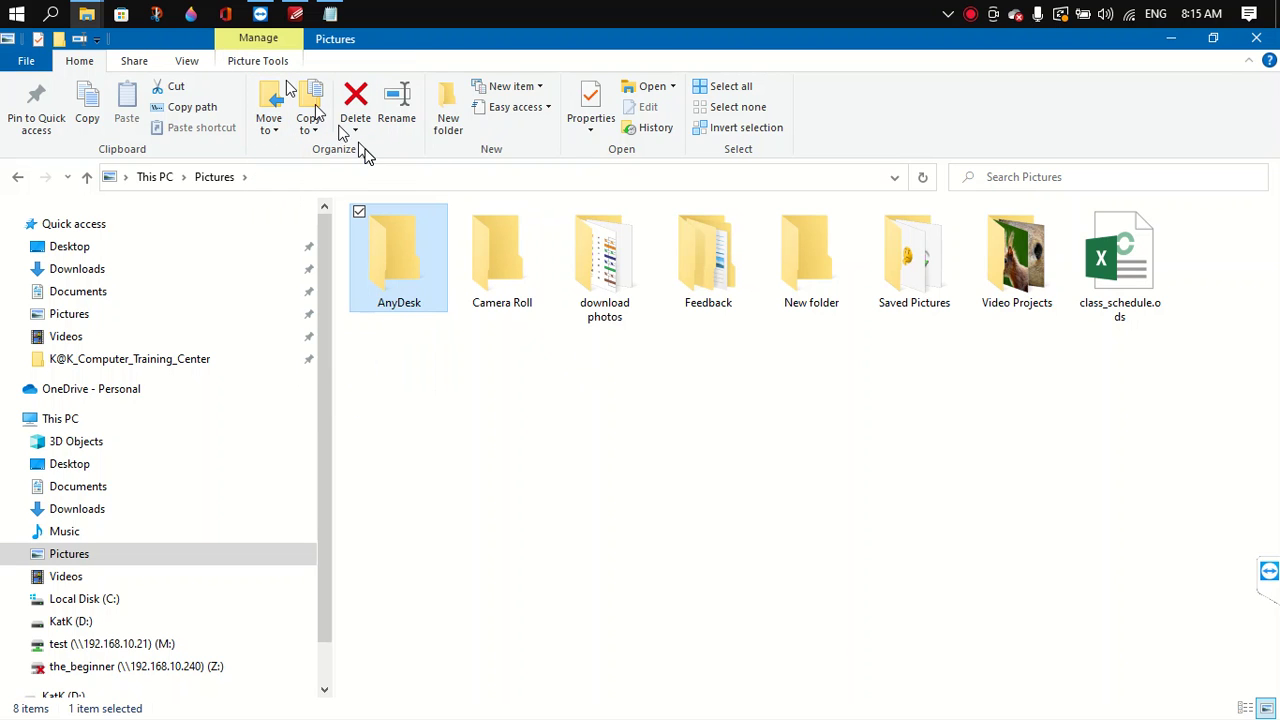
{"action": "left_click", "coordinate": [360, 134]}
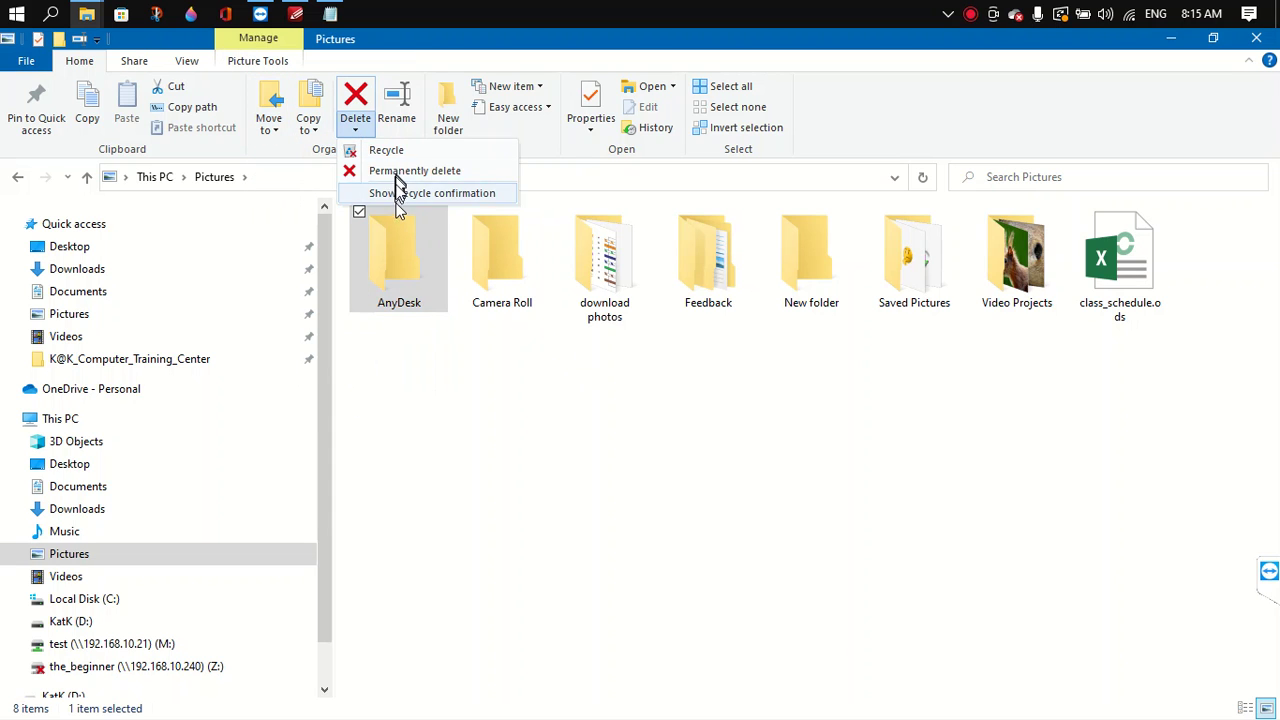
{"action": "left_click", "coordinate": [500, 571]}
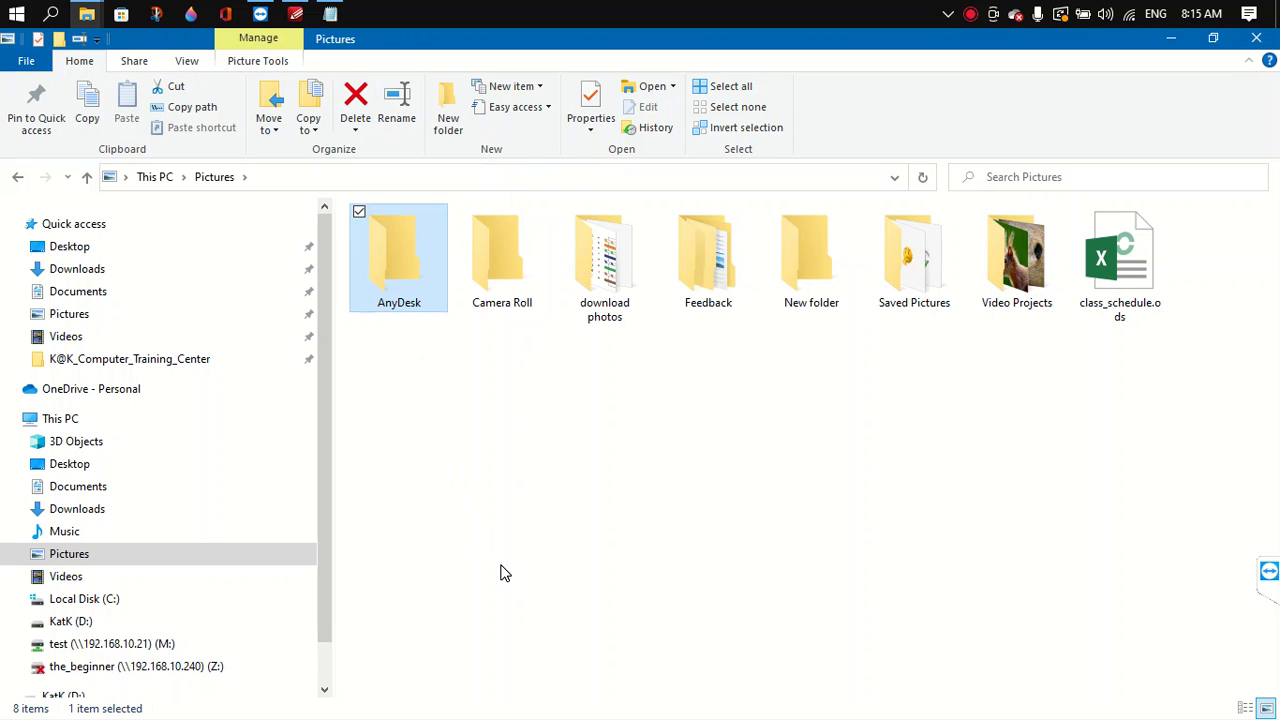
Show the Properties and Open choices available for the selected AnyDesk folder, without applying any.
{"action": "left_click", "coordinate": [591, 130]}
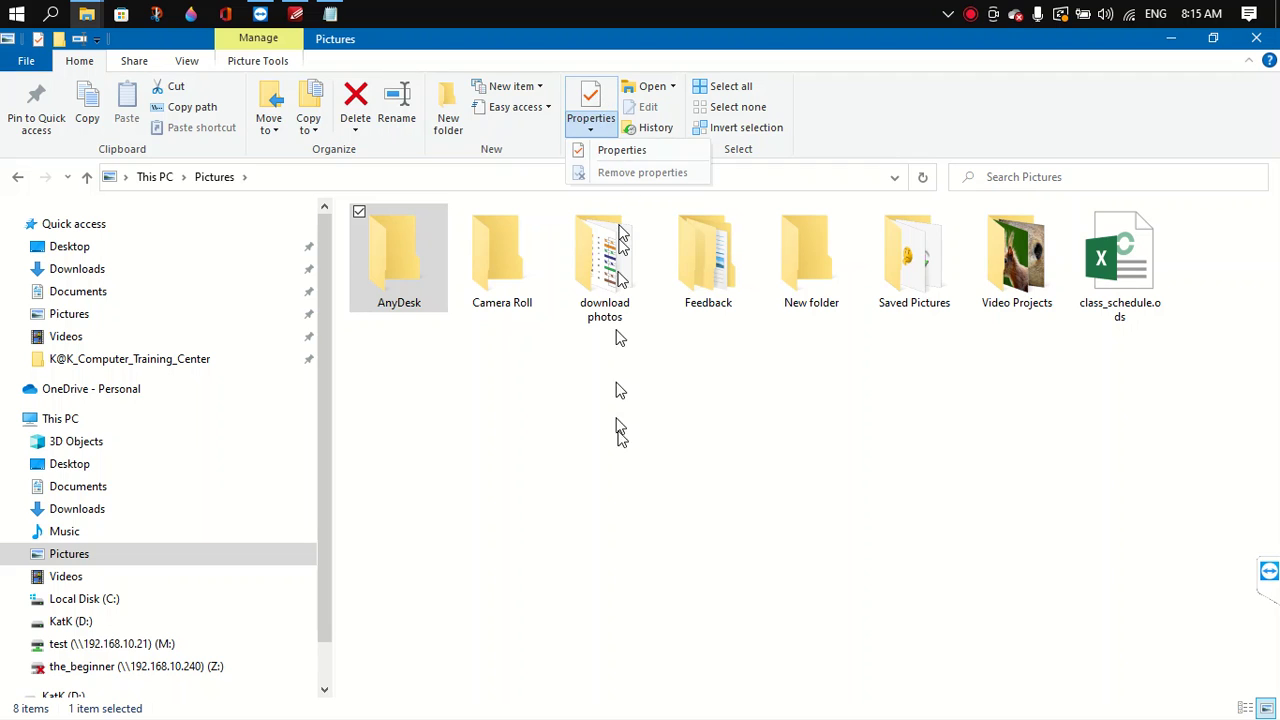
{"action": "left_click", "coordinate": [616, 495]}
{"action": "left_click", "coordinate": [674, 88]}
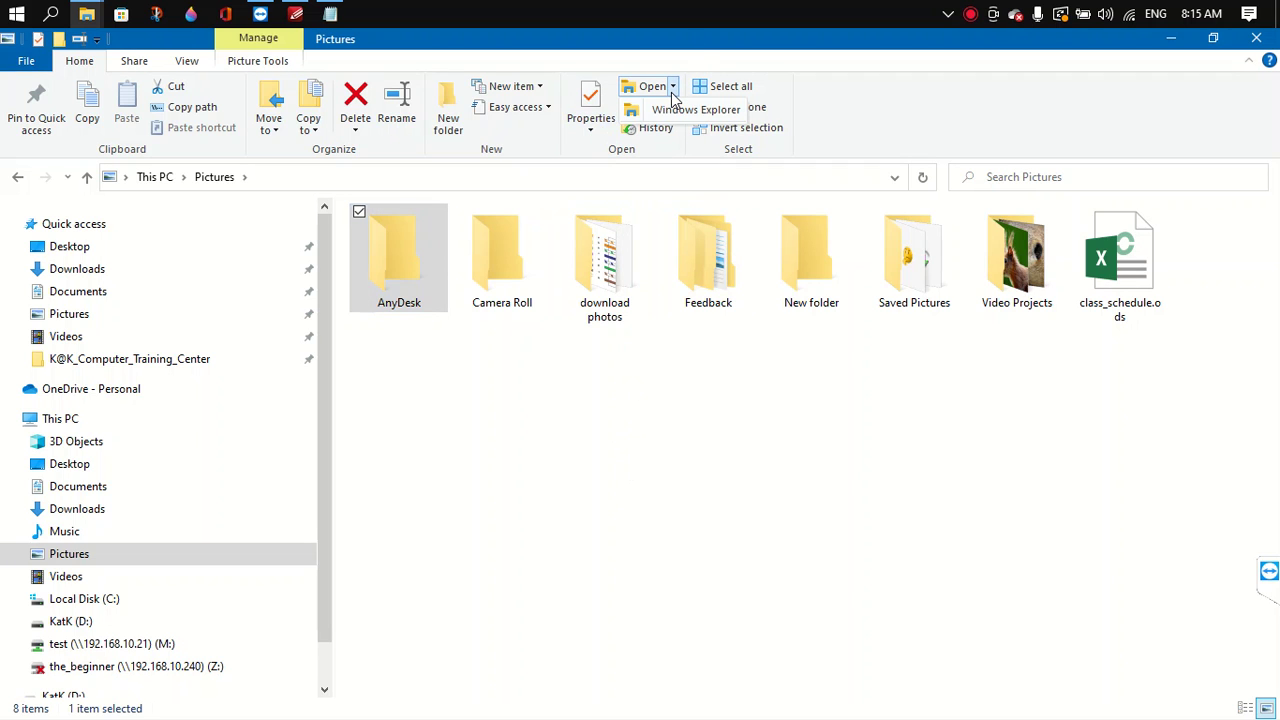
{"action": "left_click", "coordinate": [672, 93]}
{"action": "left_click", "coordinate": [672, 93]}
{"action": "left_click", "coordinate": [672, 93]}
{"action": "left_click", "coordinate": [672, 94]}
{"action": "left_click", "coordinate": [672, 93]}
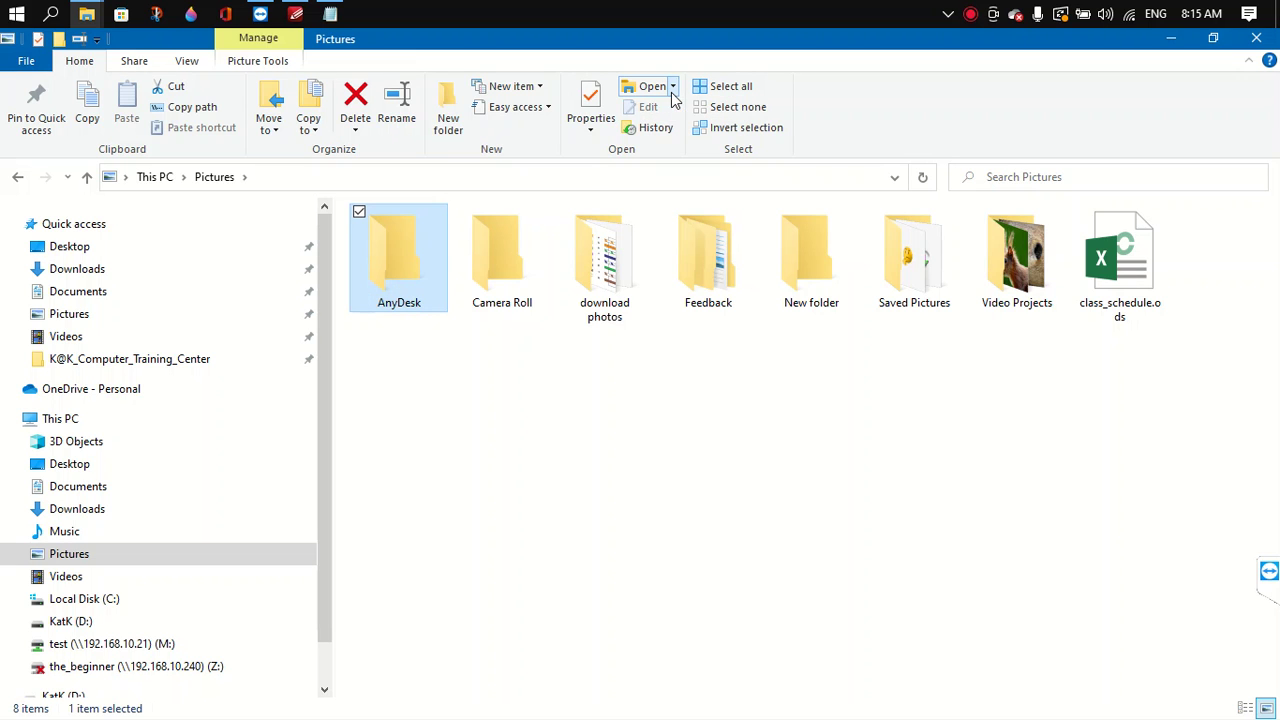
Display the View commands and look through the layout choices and the Sort by criteria.
{"action": "left_click", "coordinate": [188, 60]}
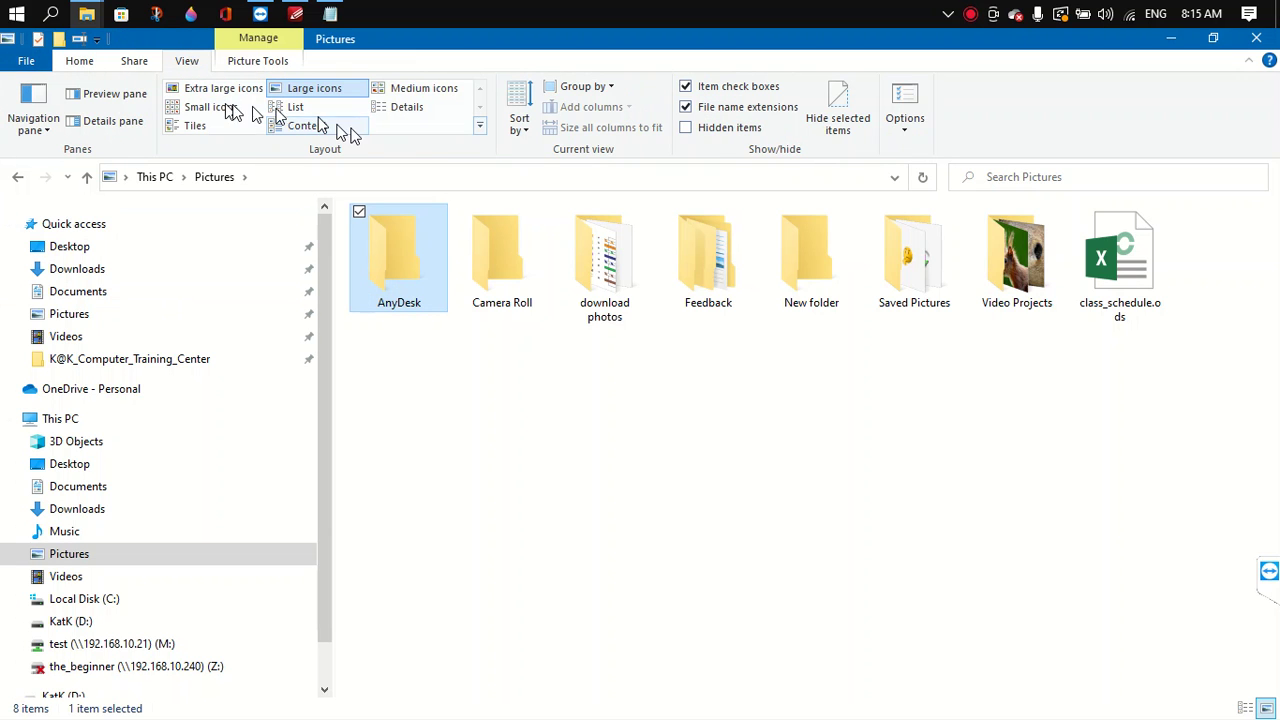
{"action": "left_click", "coordinate": [478, 131]}
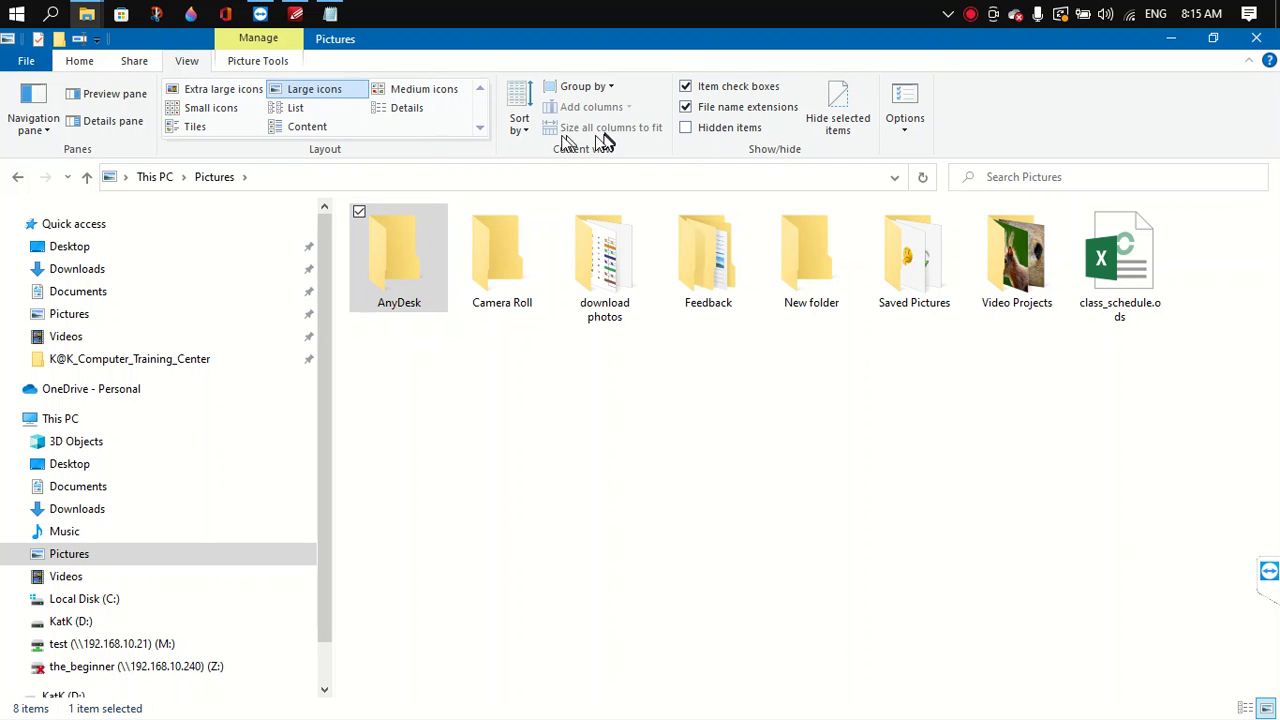
{"action": "left_click", "coordinate": [522, 130]}
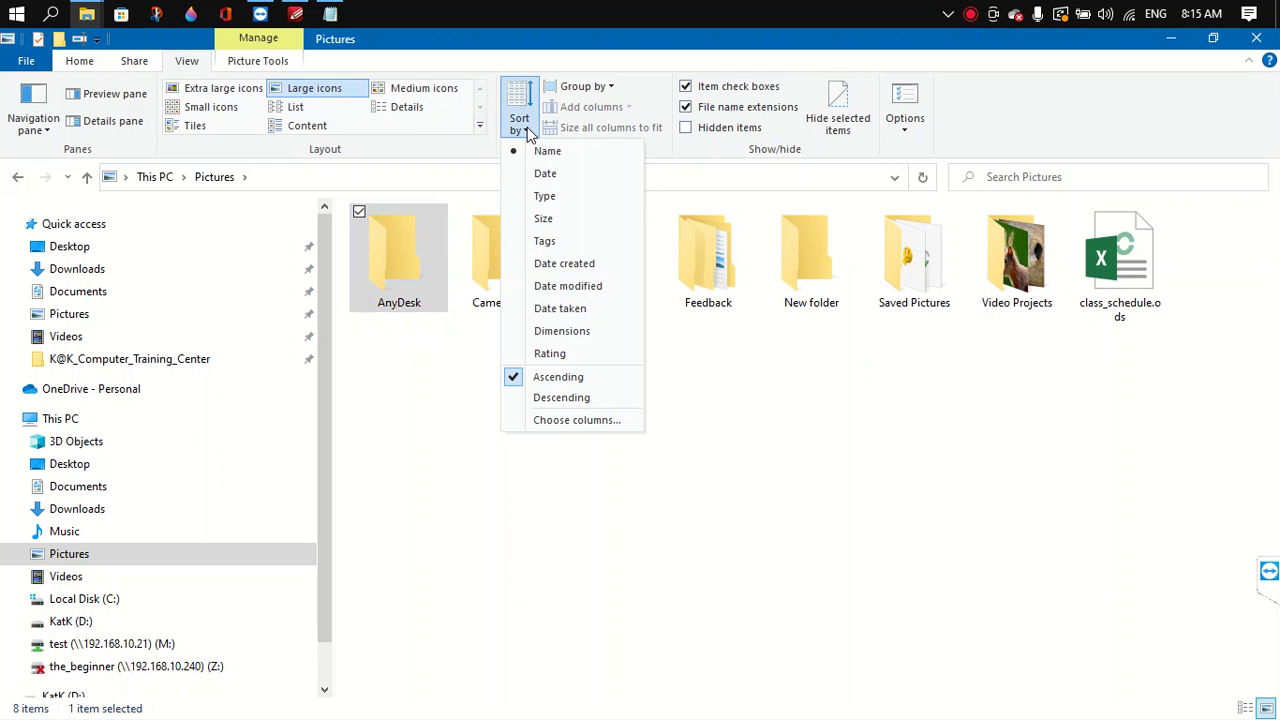
{"action": "left_click", "coordinate": [741, 454]}
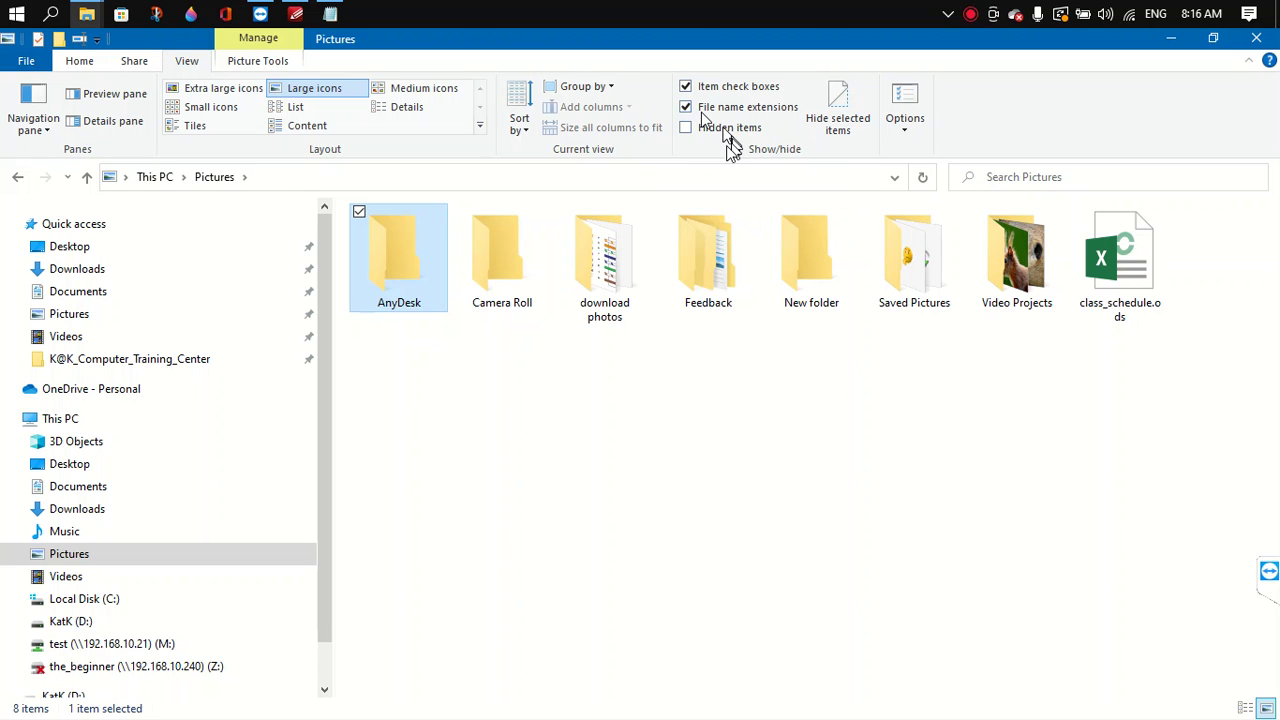
Look at the choices under Options and the File commands, closing both without choosing anything.
{"action": "left_click", "coordinate": [905, 130]}
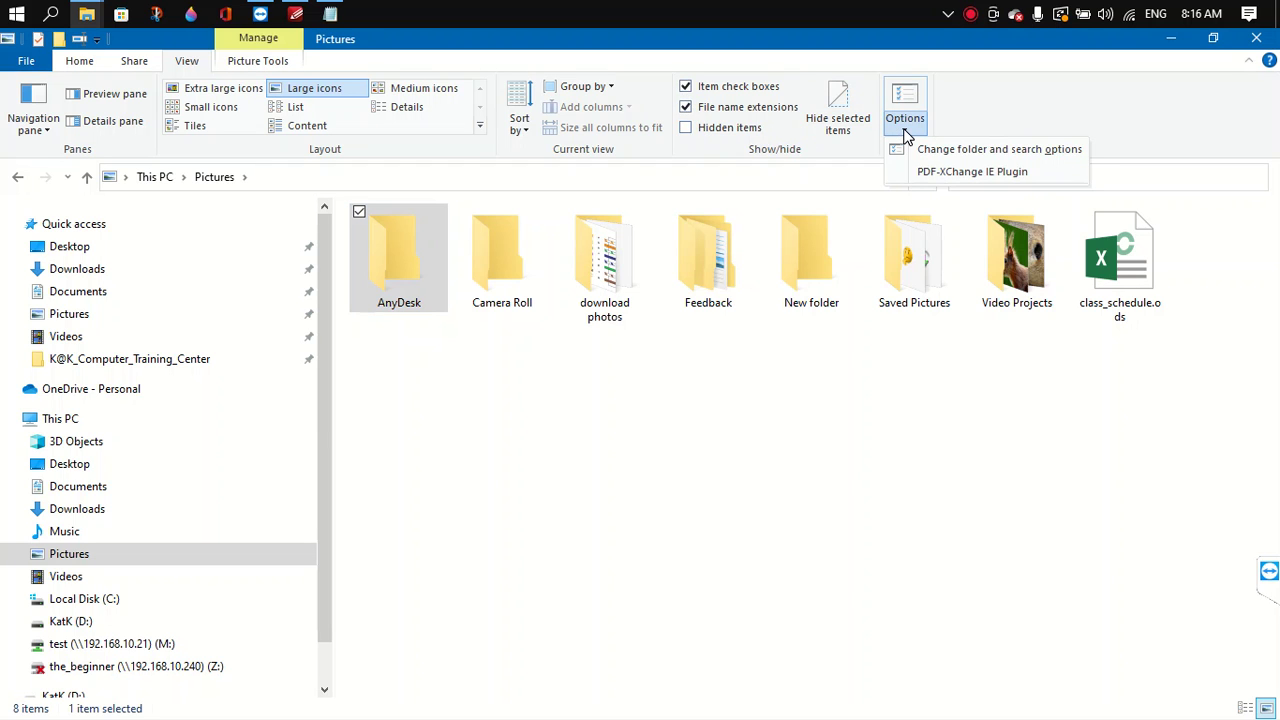
{"action": "left_click", "coordinate": [905, 132]}
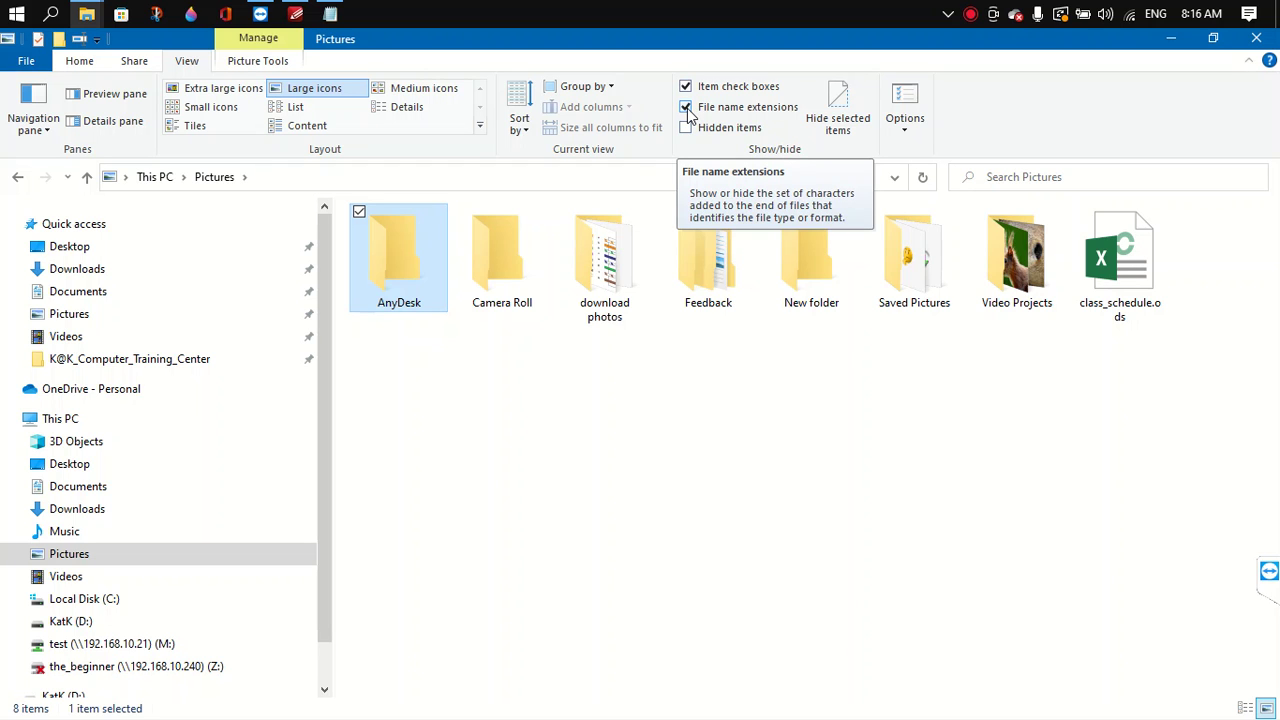
{"action": "left_click", "coordinate": [38, 61]}
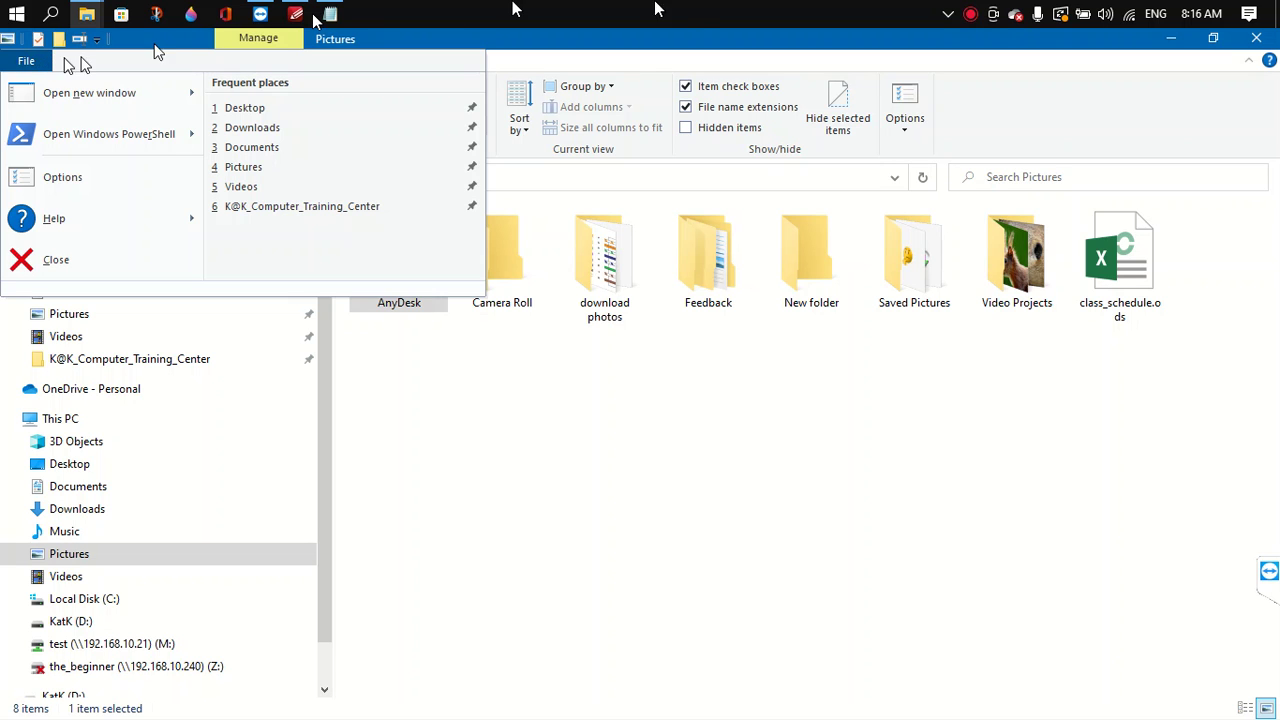
{"action": "left_click", "coordinate": [705, 30]}
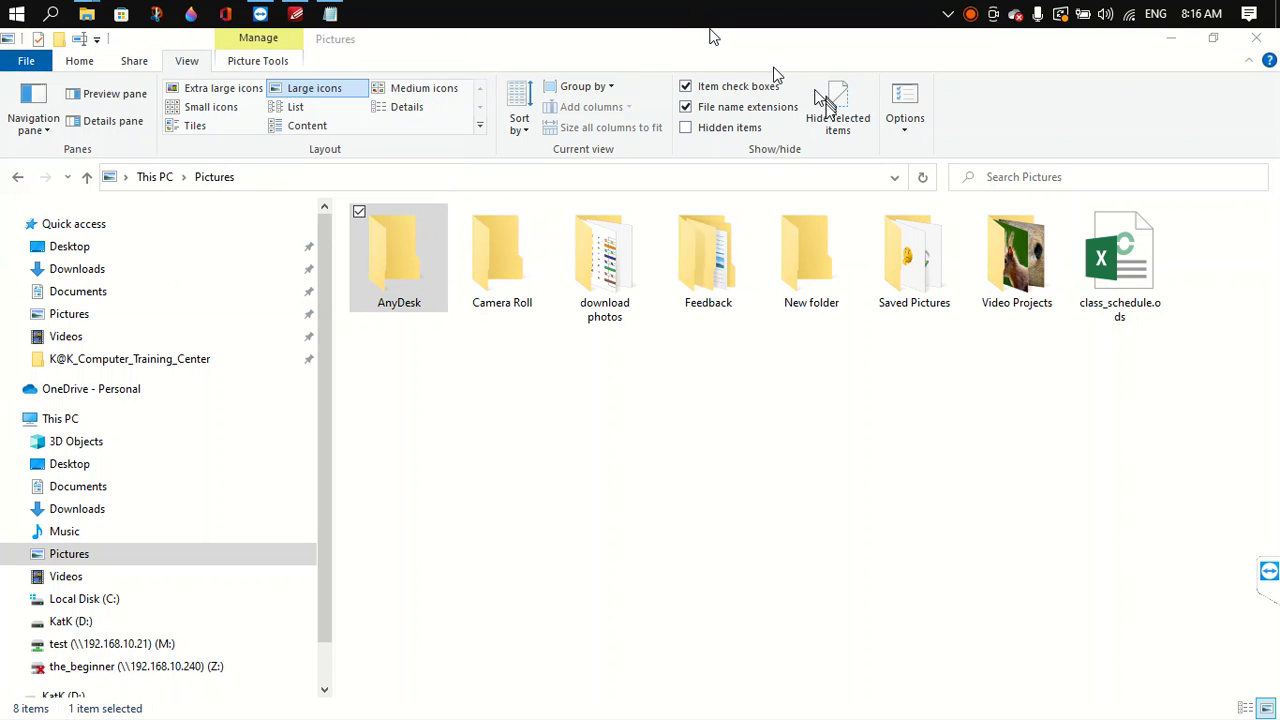
Open Folder Options and alternate Browse folders between its own window and the same window, ending on the same window.
{"action": "left_click", "coordinate": [905, 128]}
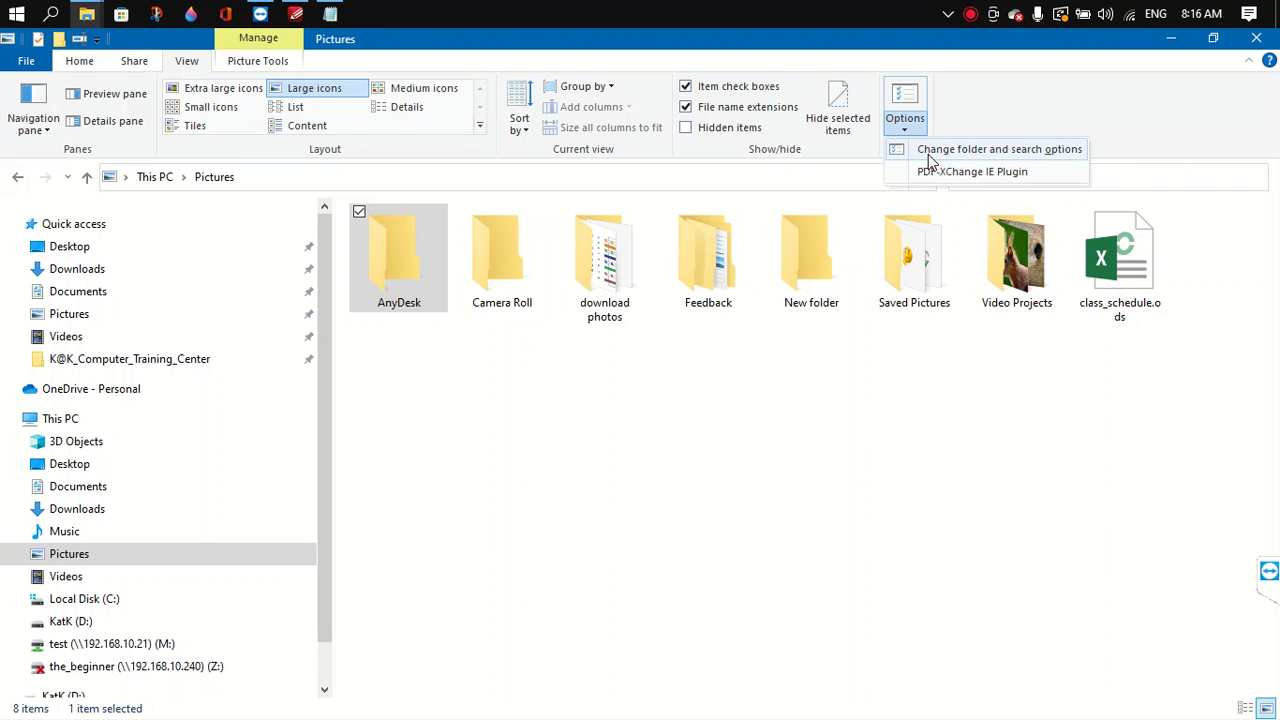
{"action": "left_click", "coordinate": [928, 157]}
{"action": "left_click_drag", "start_coordinate": [170, 244], "coordinate": [608, 124]}
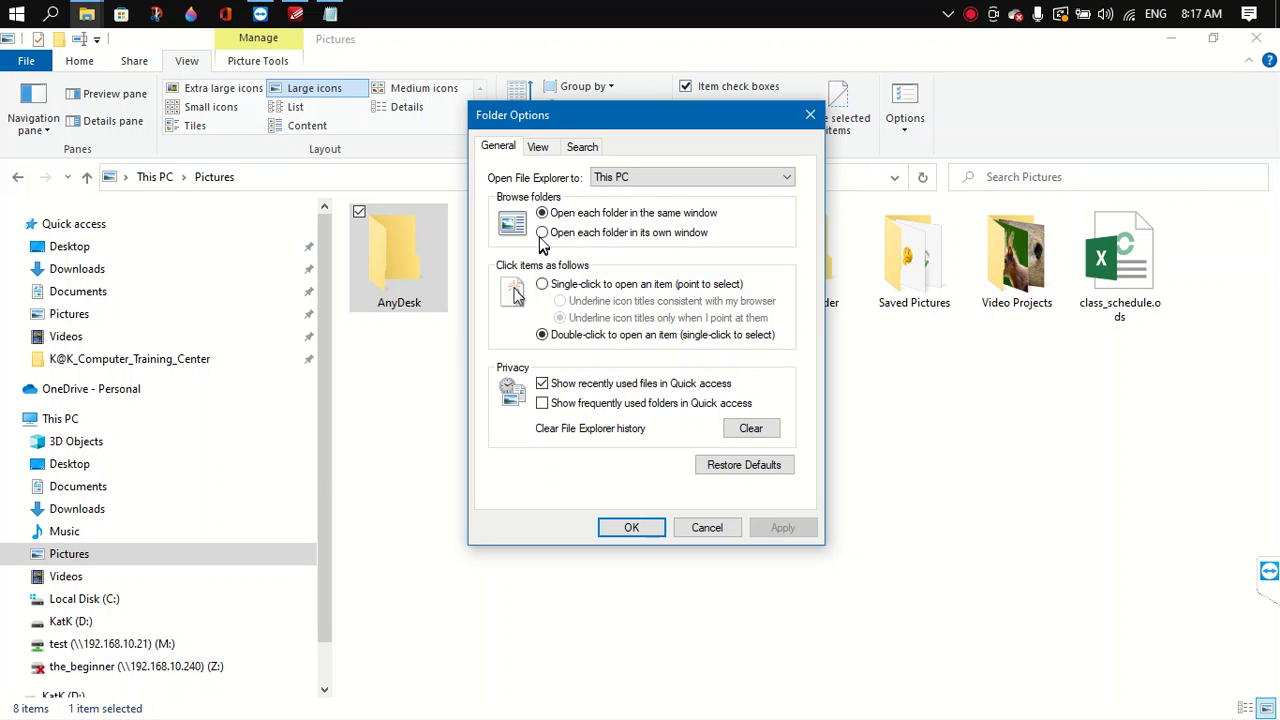
{"action": "left_click", "coordinate": [540, 236]}
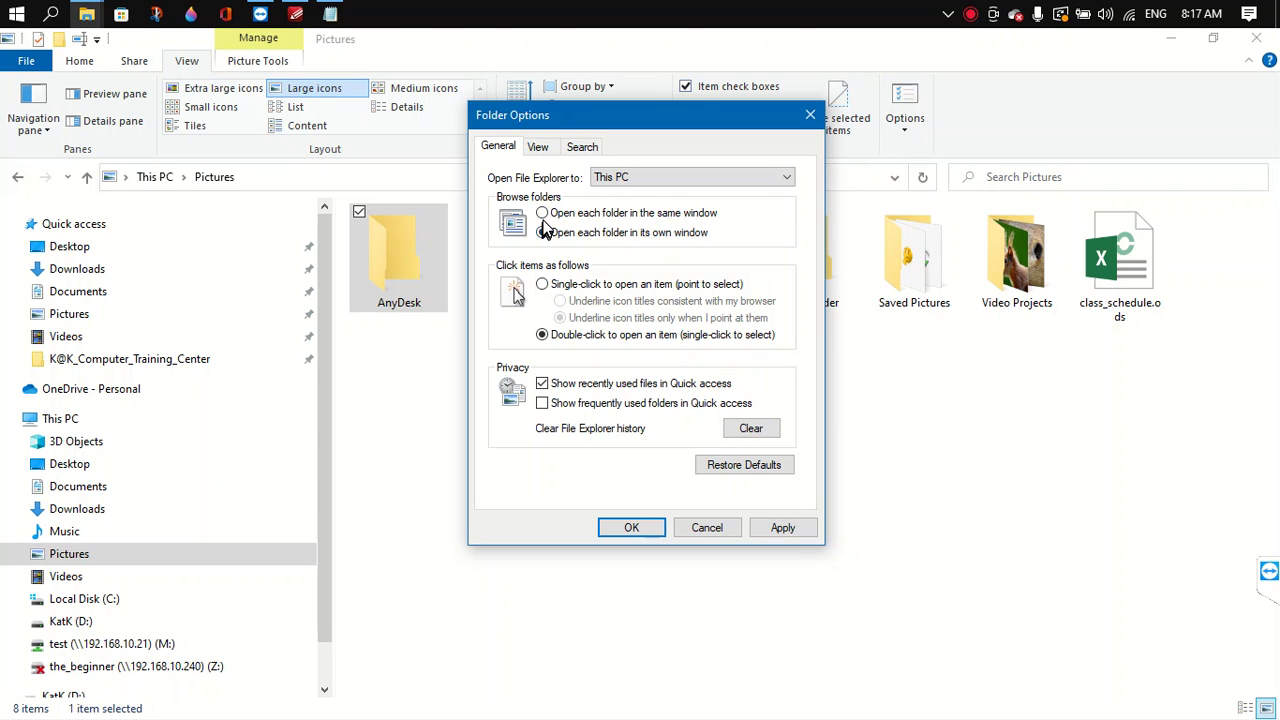
{"action": "left_click", "coordinate": [545, 215]}
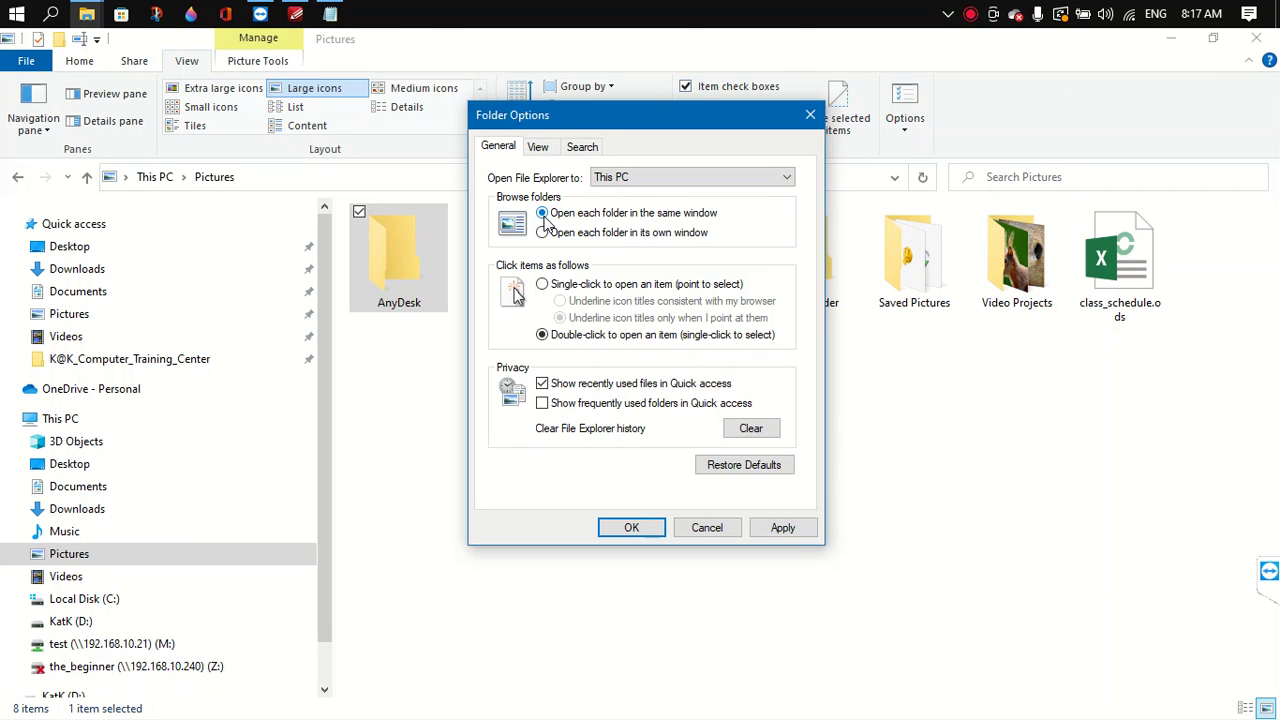
{"action": "left_click", "coordinate": [545, 234]}
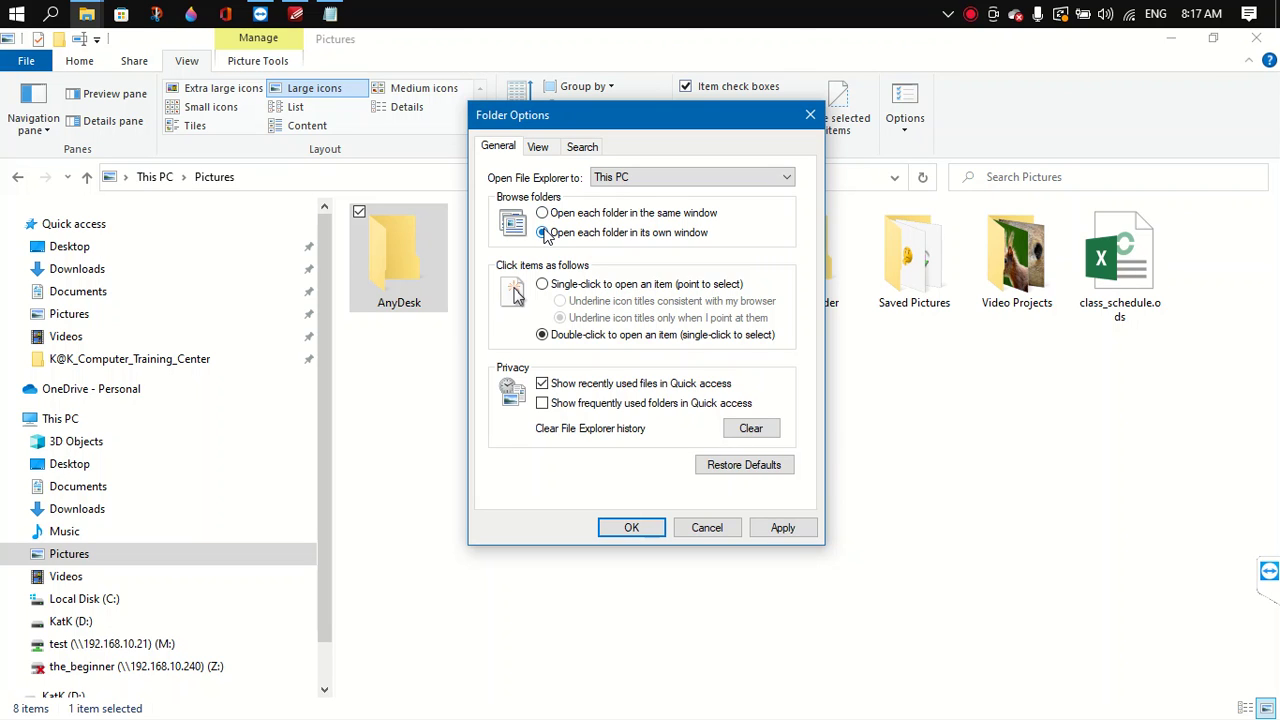
{"action": "left_click", "coordinate": [543, 215]}
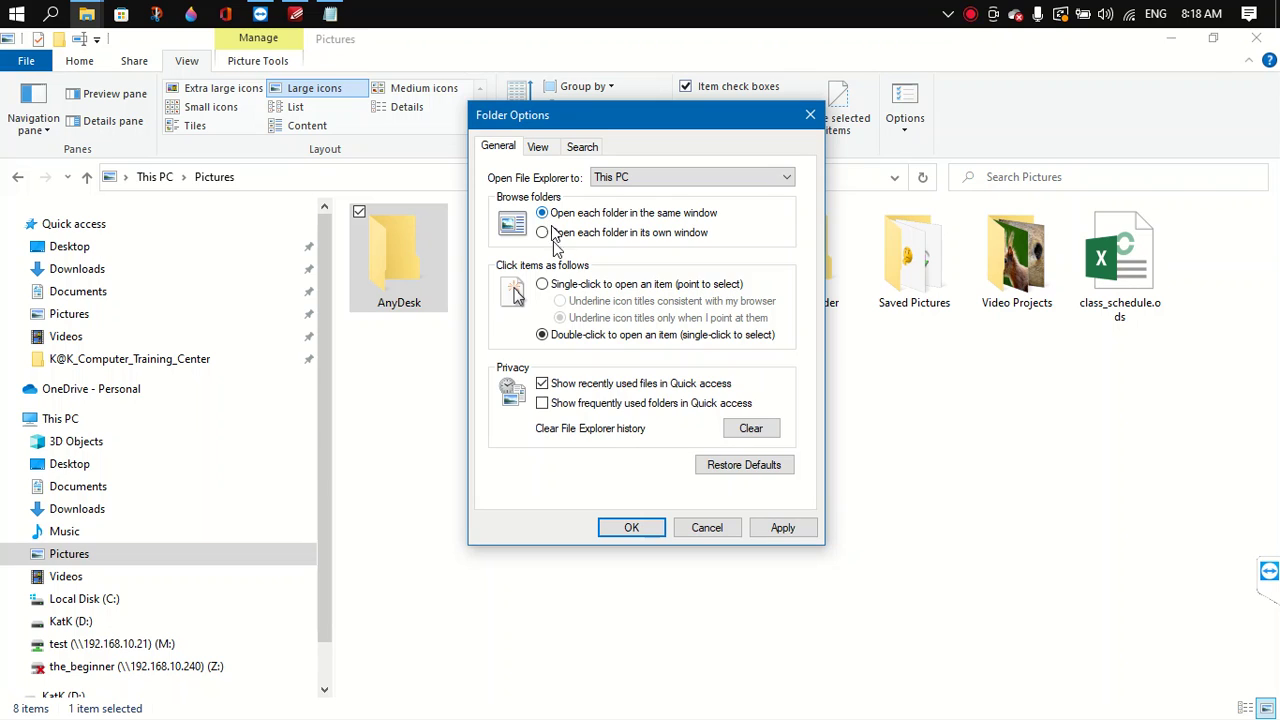
Toggle the Quick access settings for recently used files and frequently used folders off and on, and cancel Folder Options.
{"action": "left_click", "coordinate": [542, 384]}
{"action": "left_click", "coordinate": [544, 388]}
{"action": "left_click", "coordinate": [543, 386]}
{"action": "left_click", "coordinate": [544, 390]}
{"action": "left_click", "coordinate": [542, 403]}
{"action": "left_click", "coordinate": [540, 409]}
{"action": "left_click", "coordinate": [542, 410]}
{"action": "left_click", "coordinate": [542, 406]}
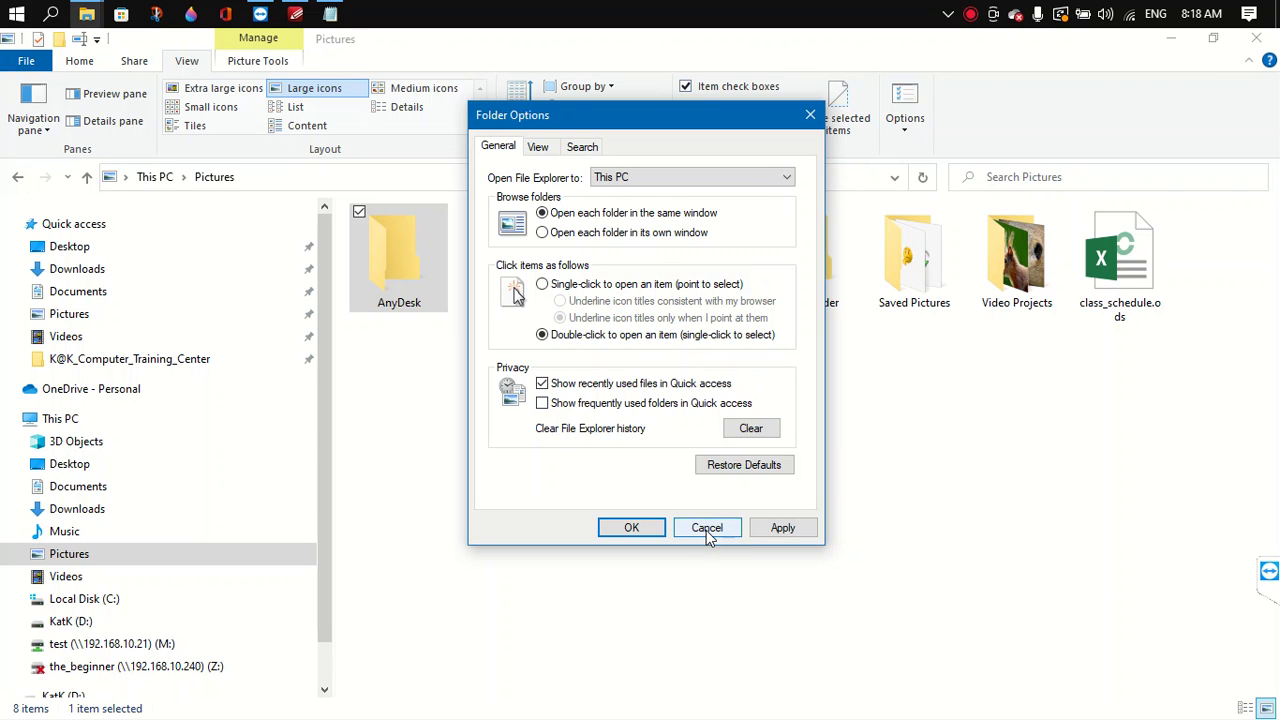
{"action": "left_click", "coordinate": [707, 530]}
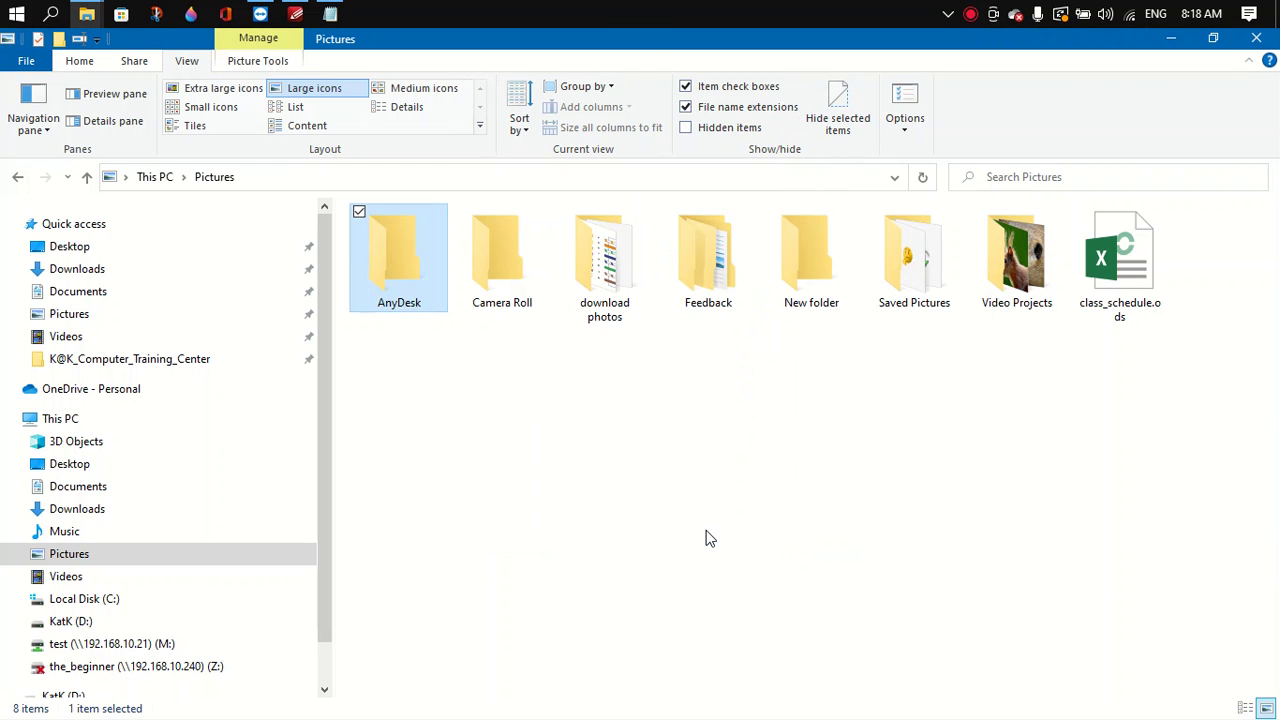
Toggle the display of file name extensions off and on twice, leaving extensions shown.
{"action": "left_click", "coordinate": [686, 107]}
{"action": "left_click", "coordinate": [685, 107]}
{"action": "left_click", "coordinate": [685, 108]}
{"action": "left_click", "coordinate": [685, 107]}
Compare the Home and View ribbon commands by alternating between them, ending on the View commands.
{"action": "left_click", "coordinate": [100, 66]}
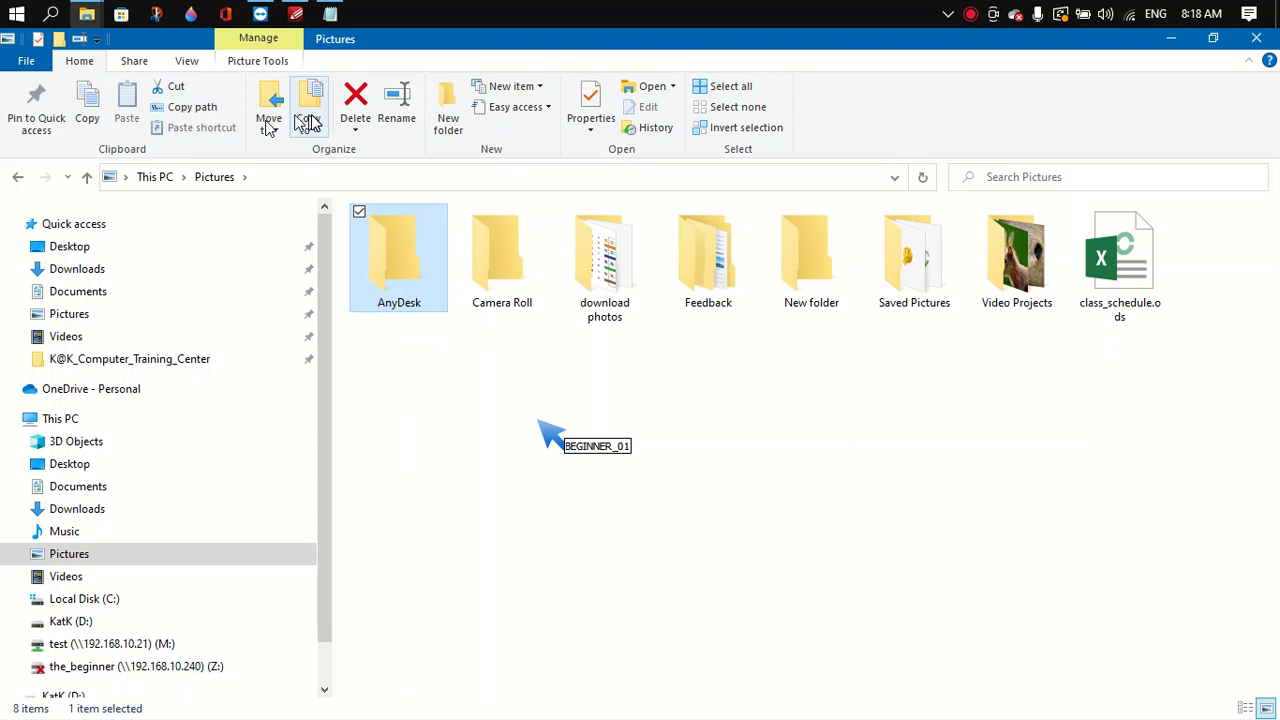
{"action": "left_click", "coordinate": [591, 128]}
{"action": "left_click", "coordinate": [591, 128]}
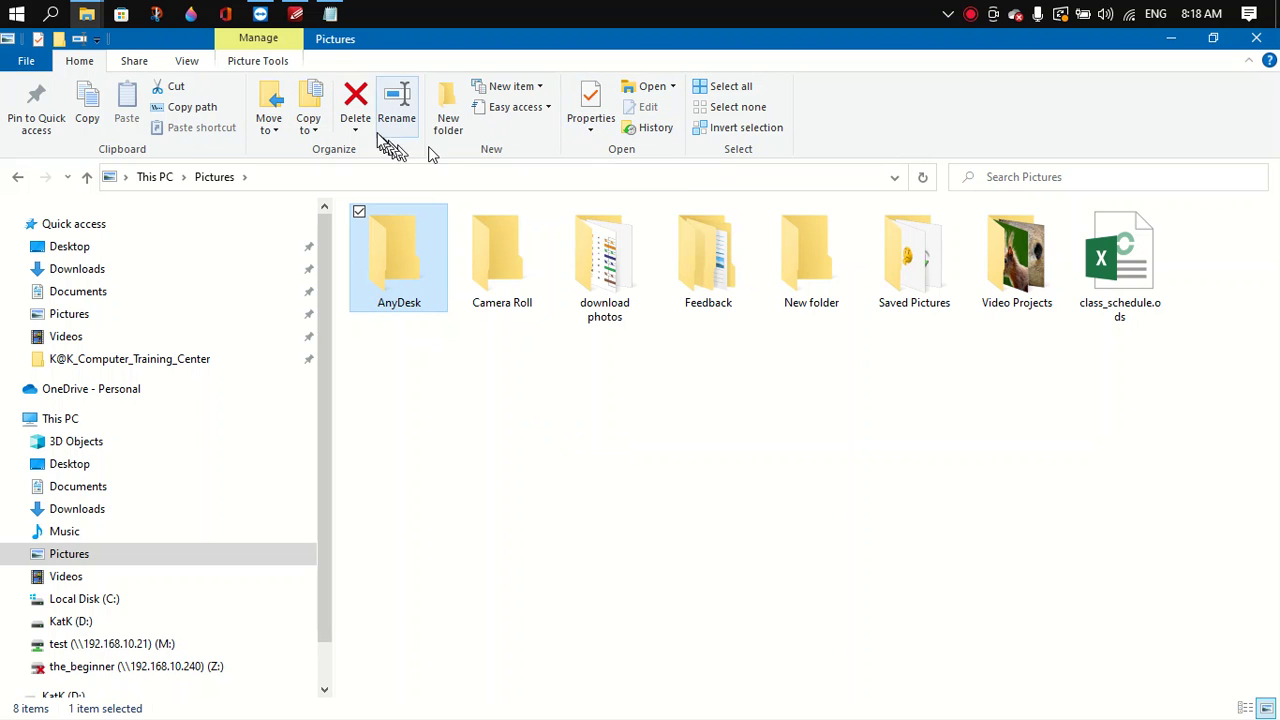
{"action": "left_click", "coordinate": [252, 62]}
{"action": "left_click", "coordinate": [204, 64]}
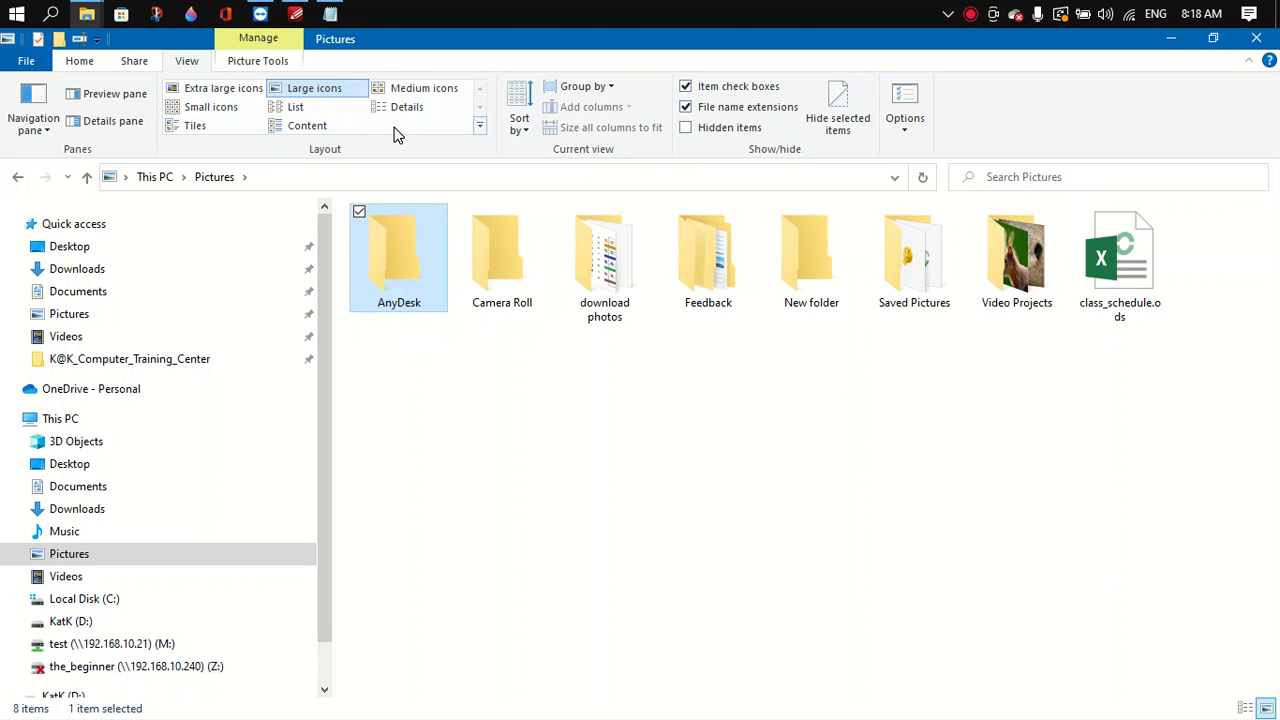
{"action": "left_click", "coordinate": [79, 63]}
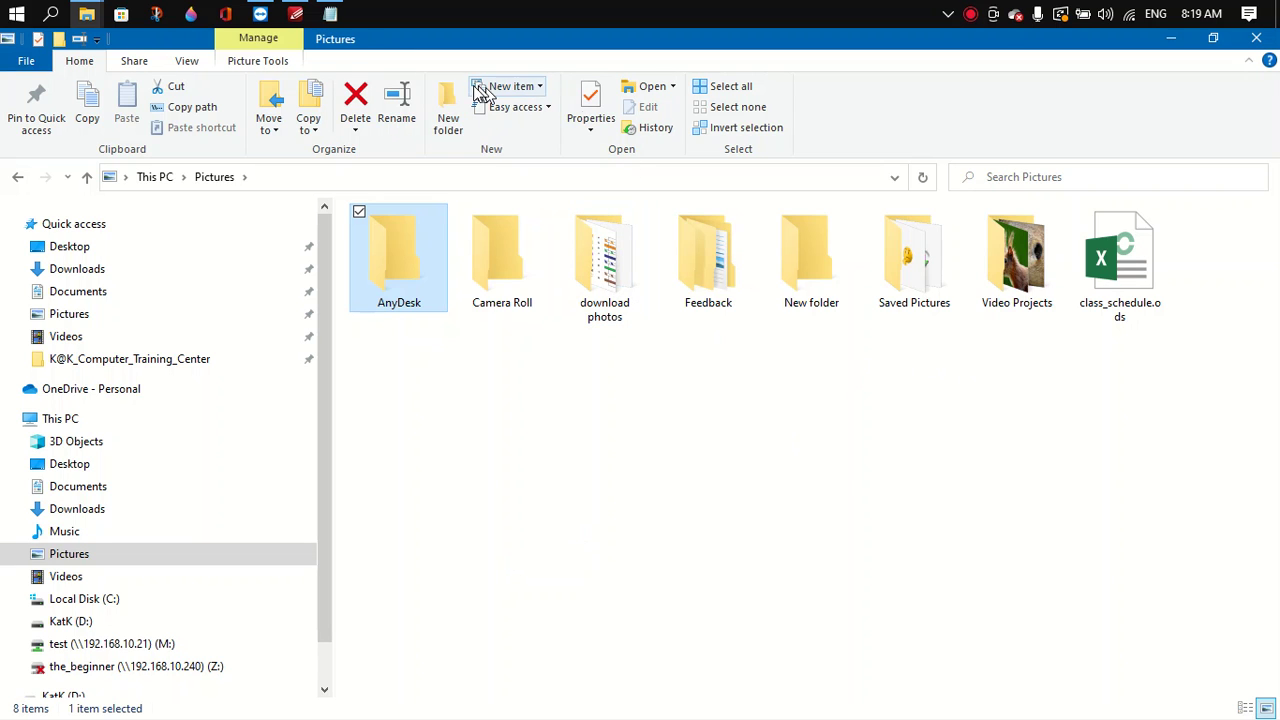
{"action": "left_click", "coordinate": [196, 61]}
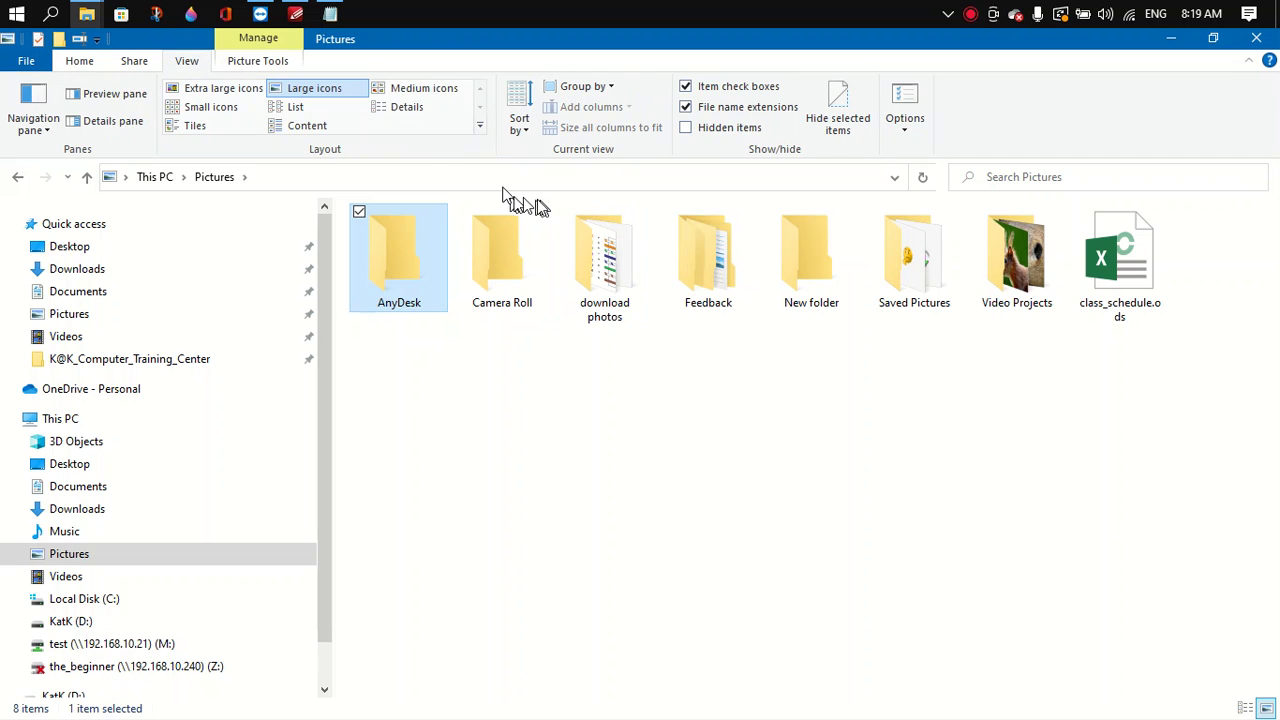
{"action": "left_click", "coordinate": [140, 95]}
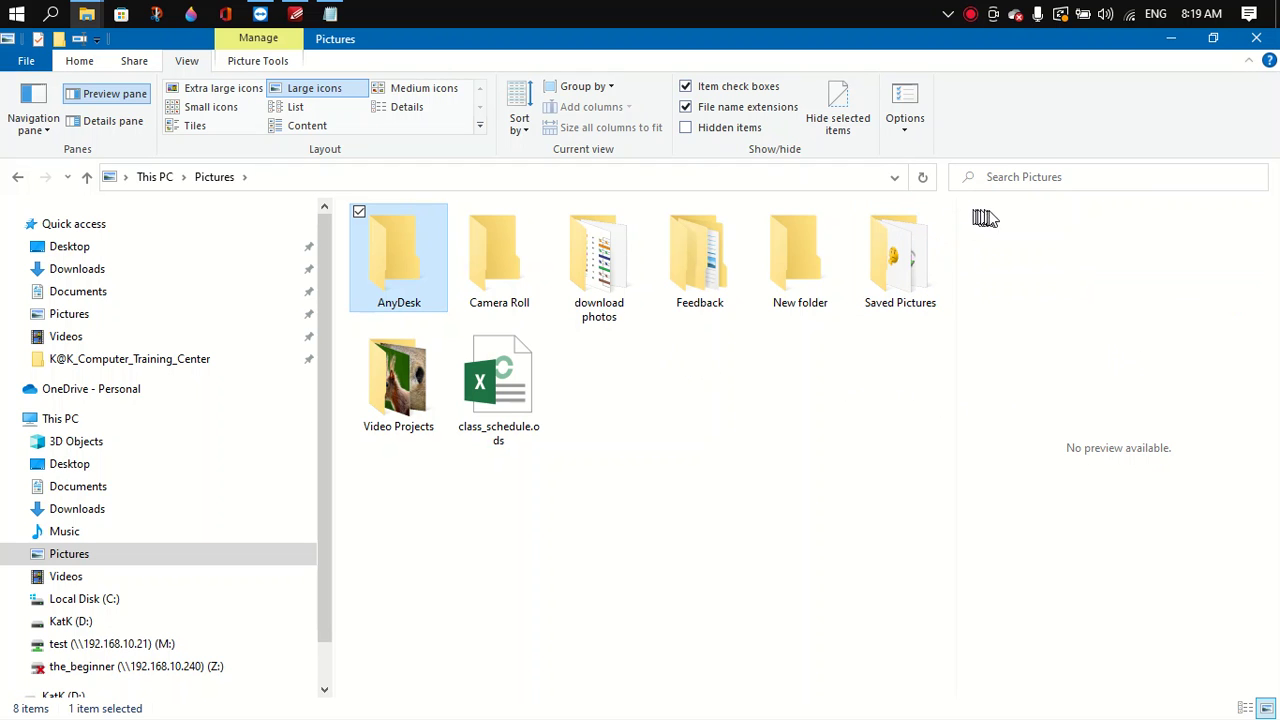
{"action": "double_click", "coordinate": [420, 385]}
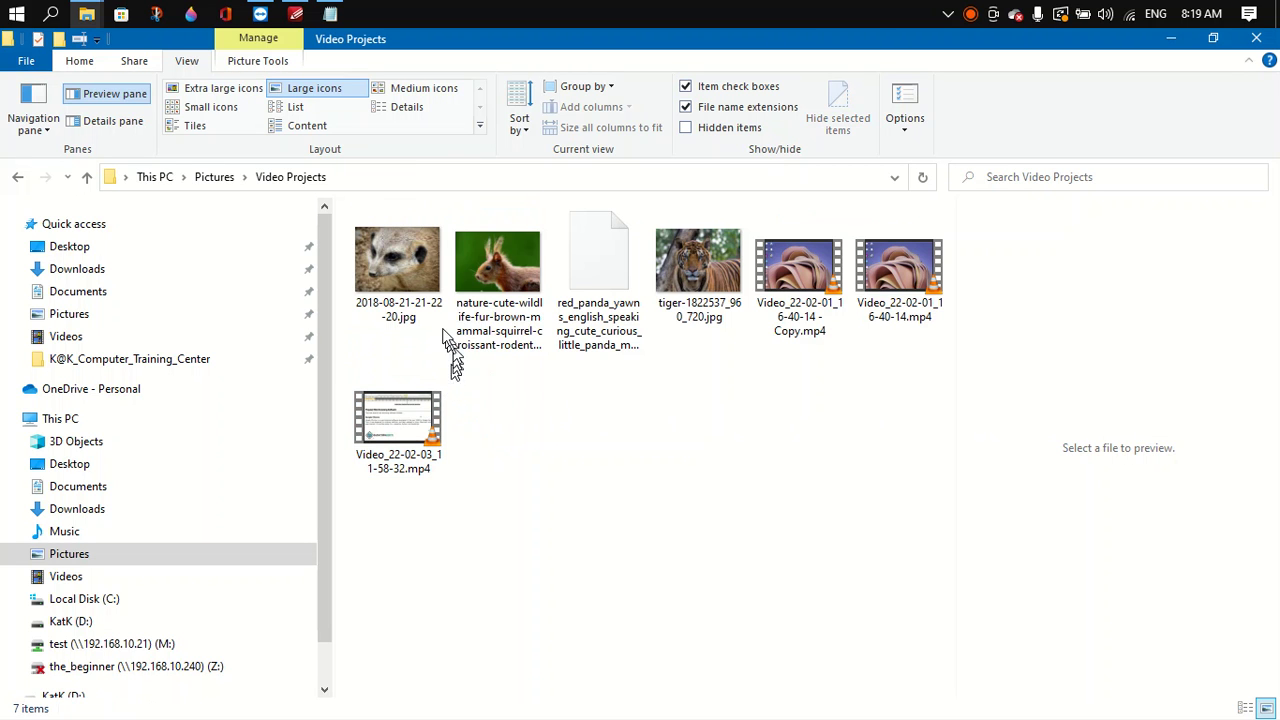
{"action": "left_click", "coordinate": [412, 285]}
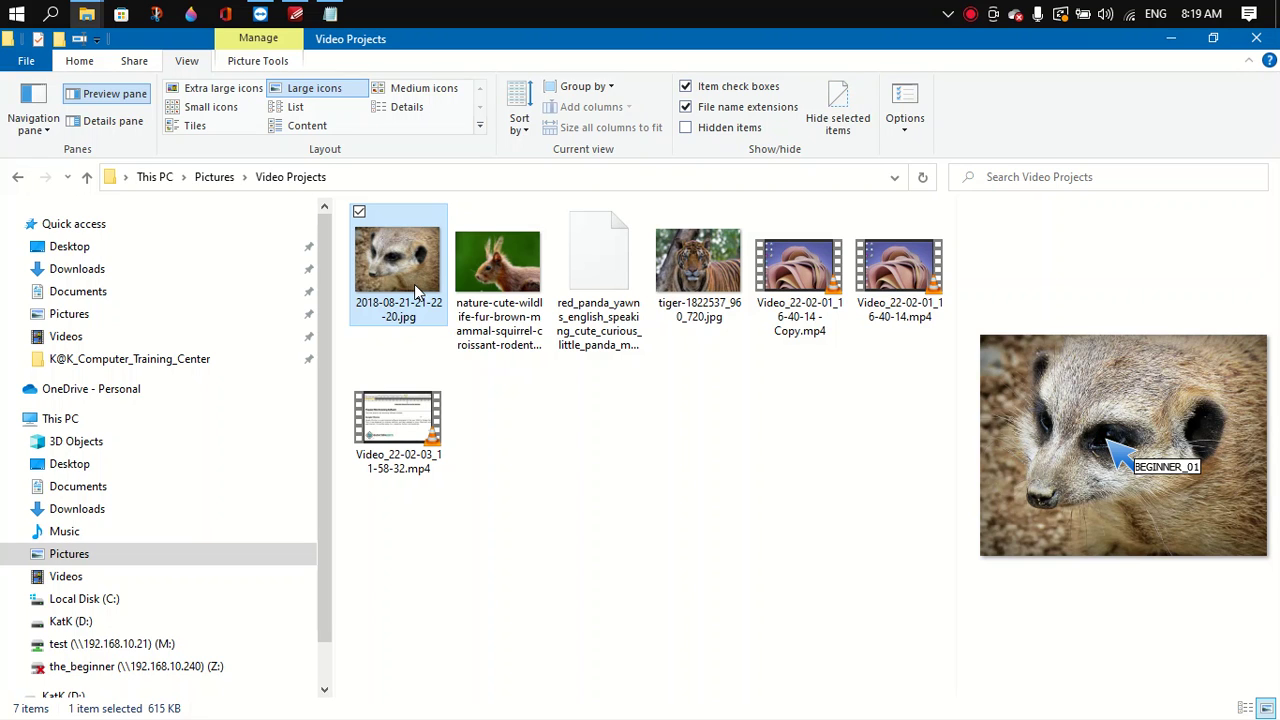
{"action": "left_click", "coordinate": [515, 300]}
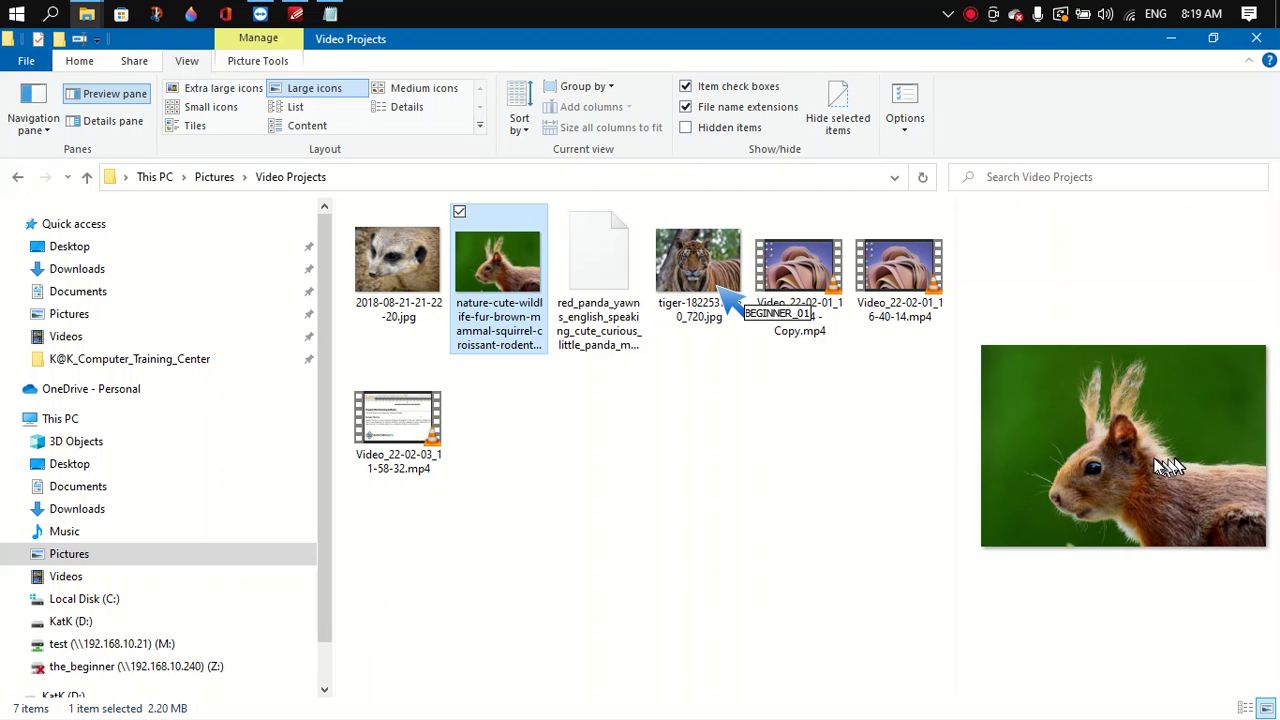